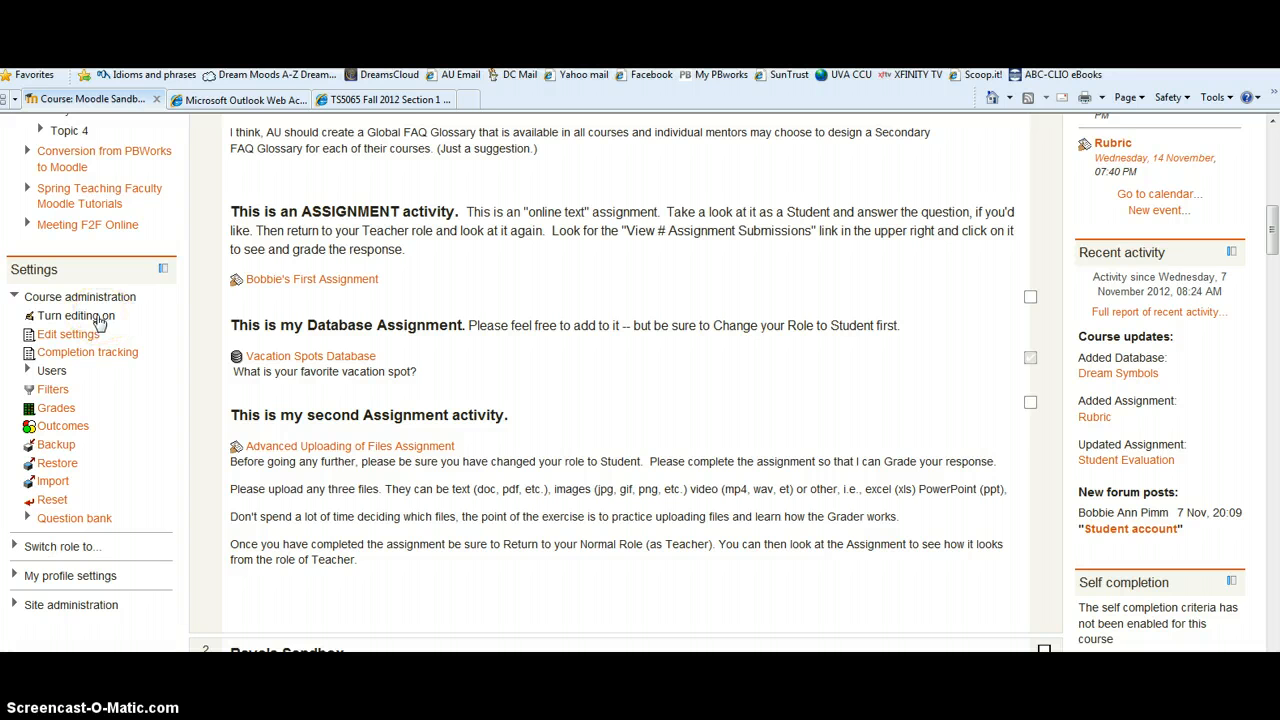
Step: Turn on course editing and add a Database activity to topic 1, below the Advanced Uploading of Files Assignment
click(99, 320)
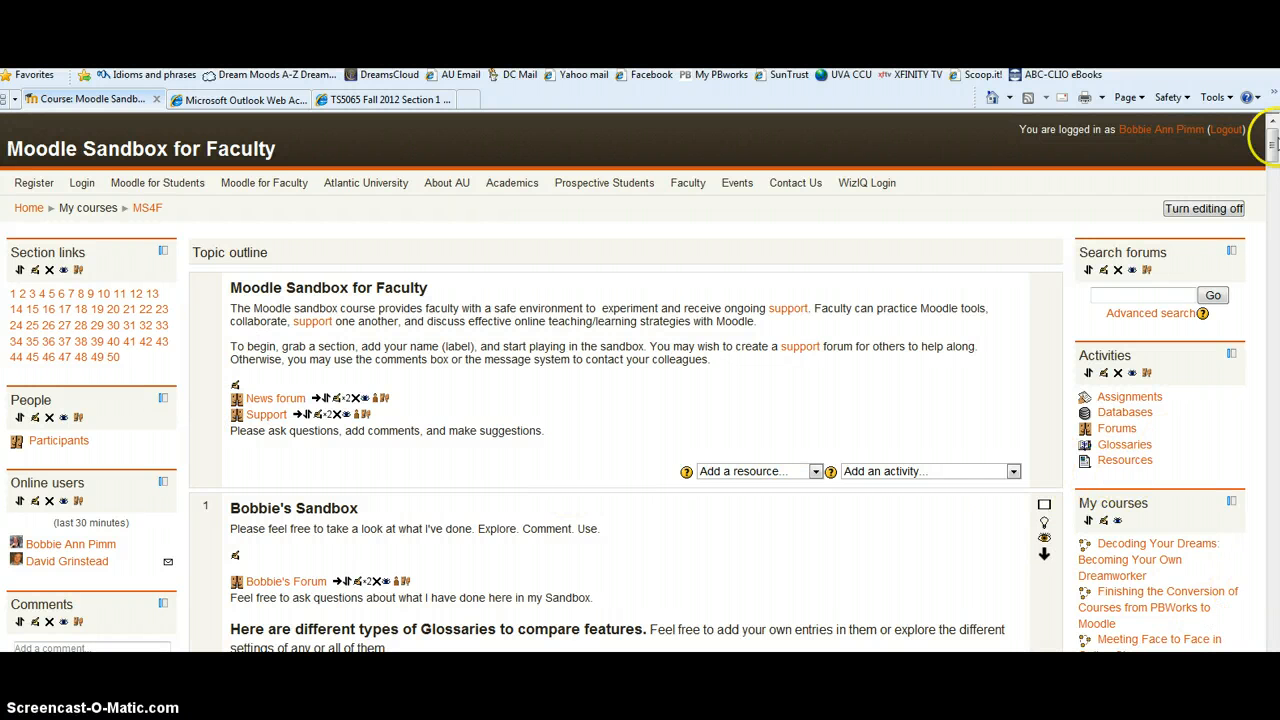
drag(1273, 148, 1273, 221)
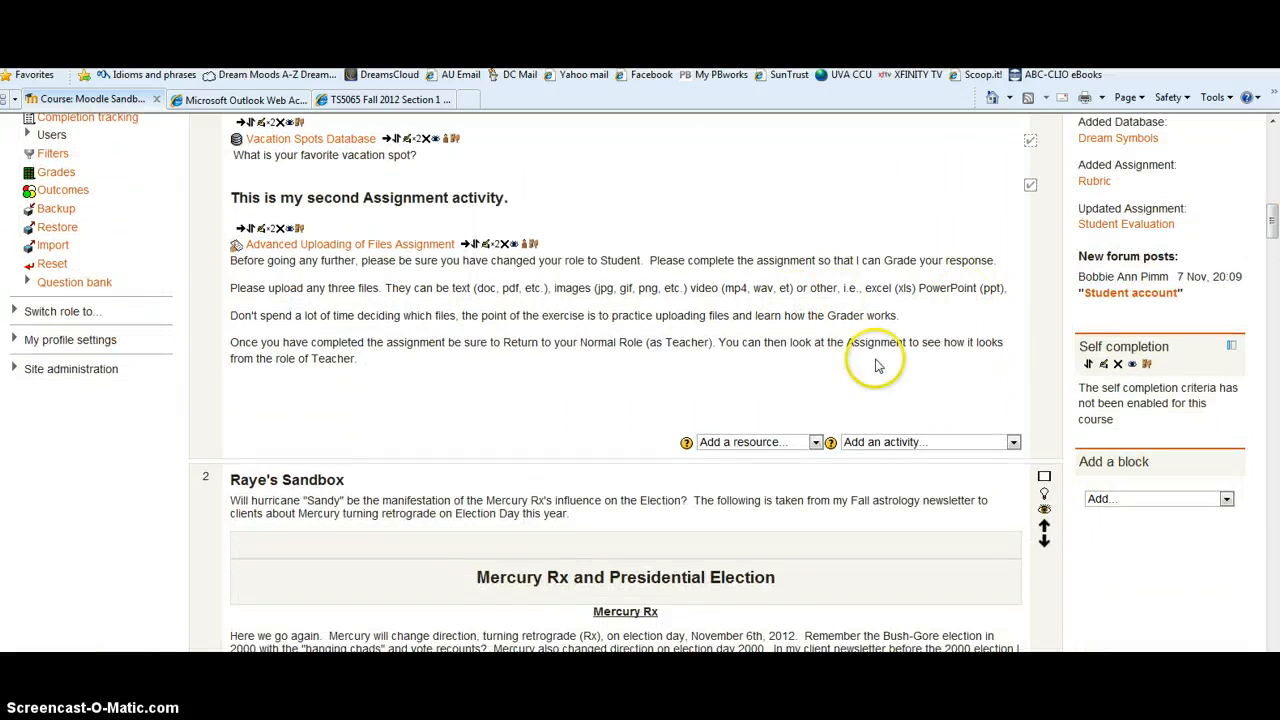
click(1013, 442)
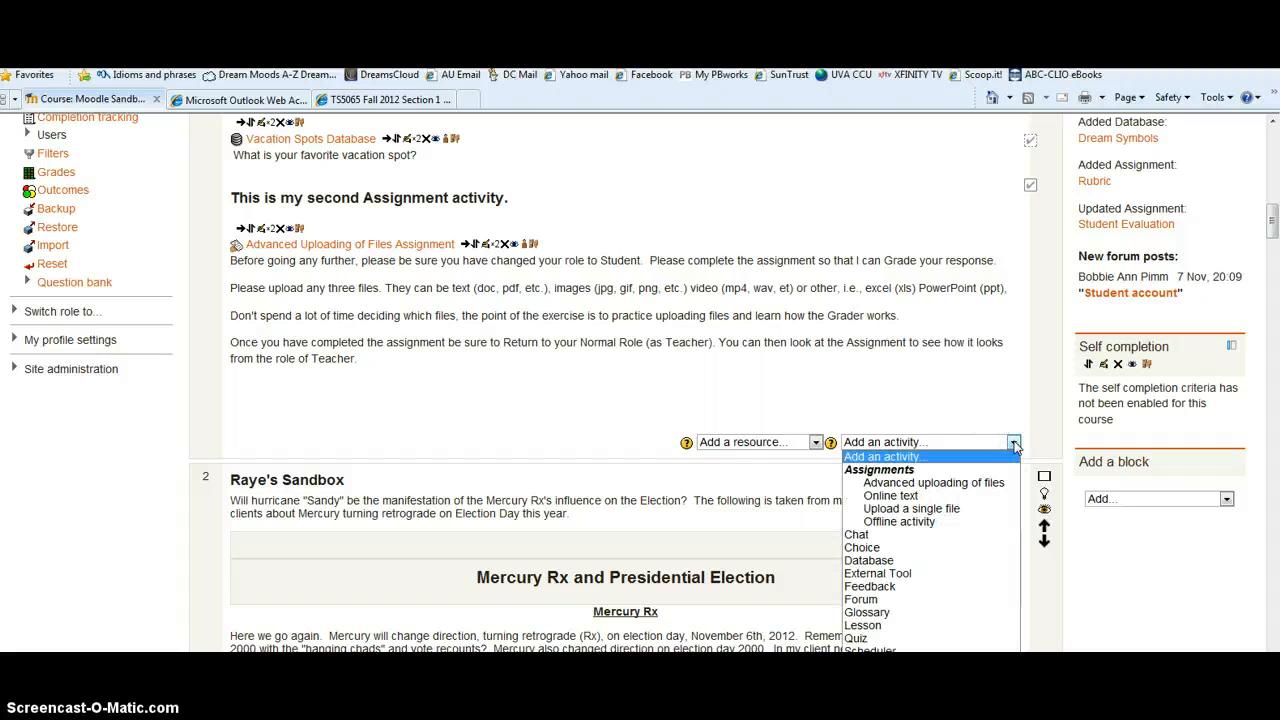
click(850, 561)
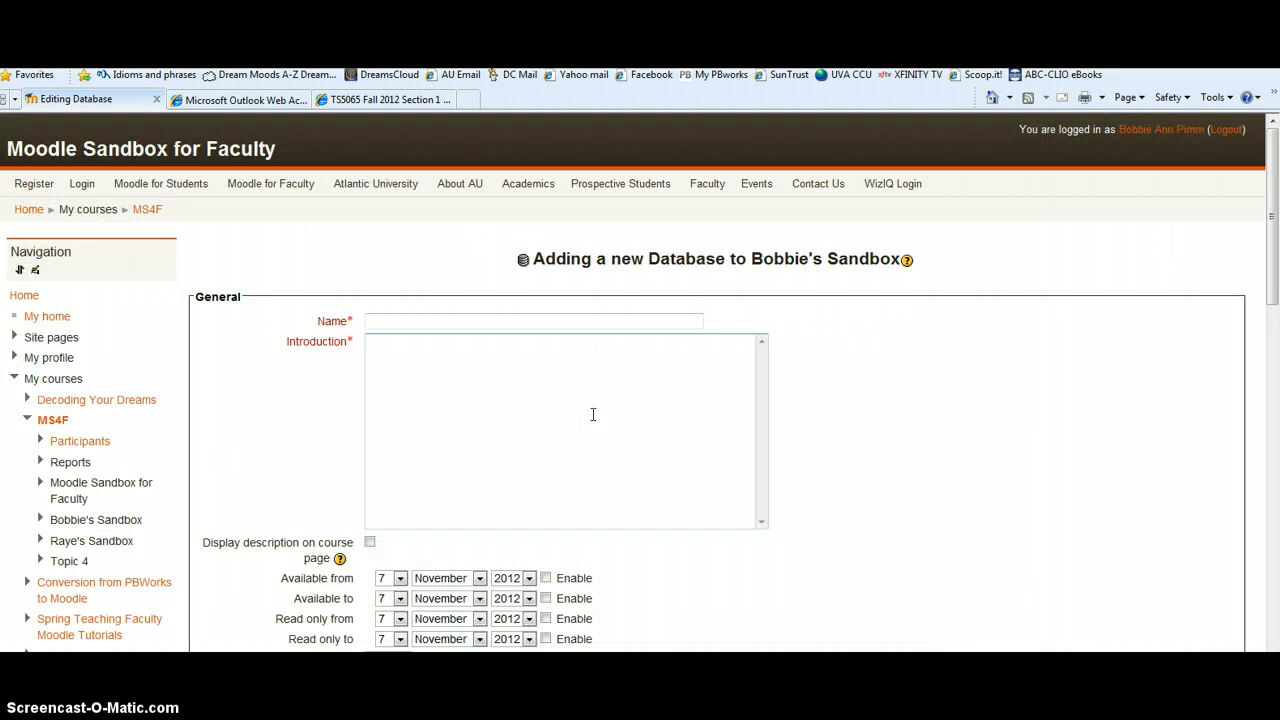
Step: Name the new database activity "Vacation Spots Database"
click(491, 321)
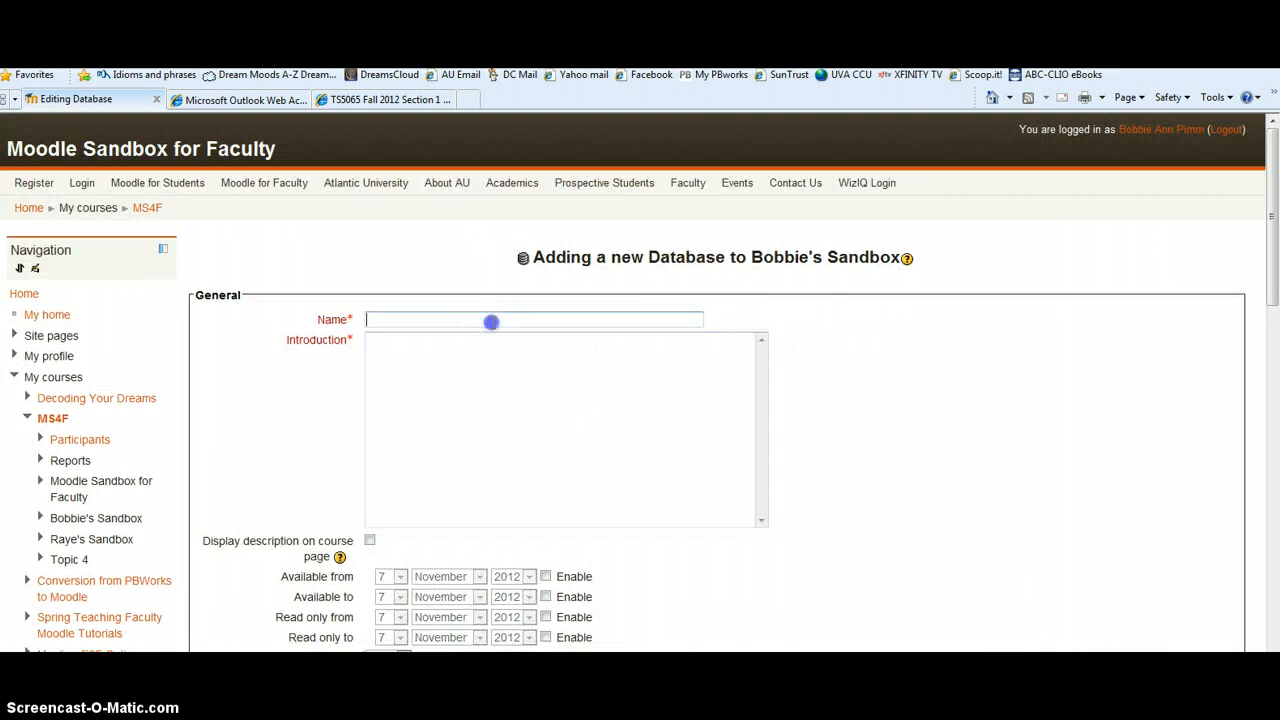
text(VA)
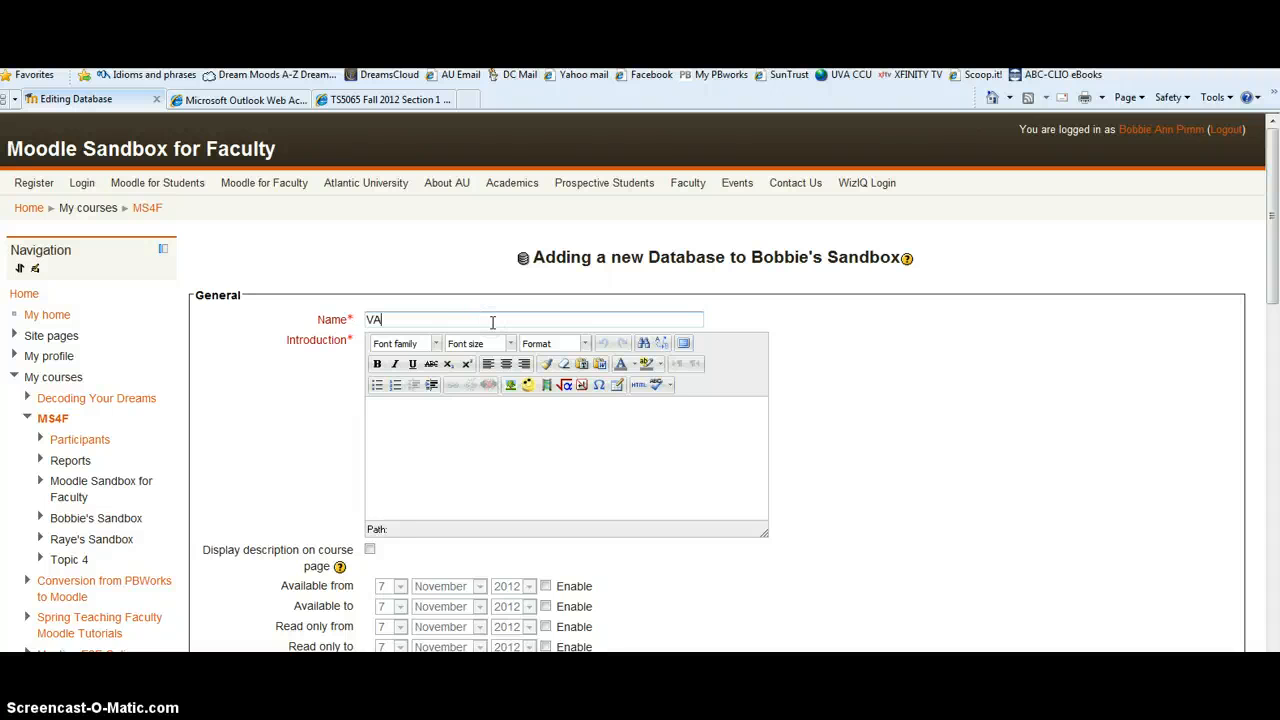
text(catio)
key(BackSpace)
key(BackSpace)
key(BackSpace)
key(BackSpace)
key(BackSpace)
key(BackSpace)
text(ation Spots Databa)
Step: Enter the introduction "This is a database of vacation spots. Please add your own." and display the description on the course page
click(459, 431)
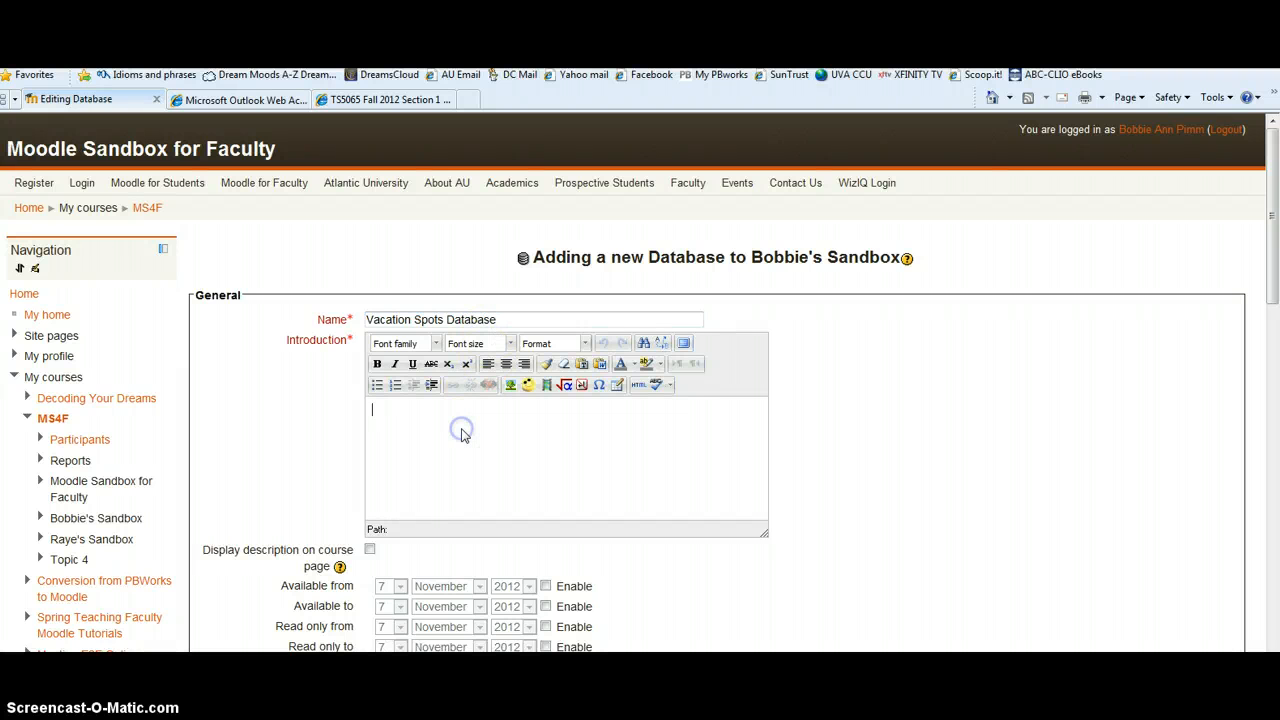
text(T)
text(his is a database of vacation s)
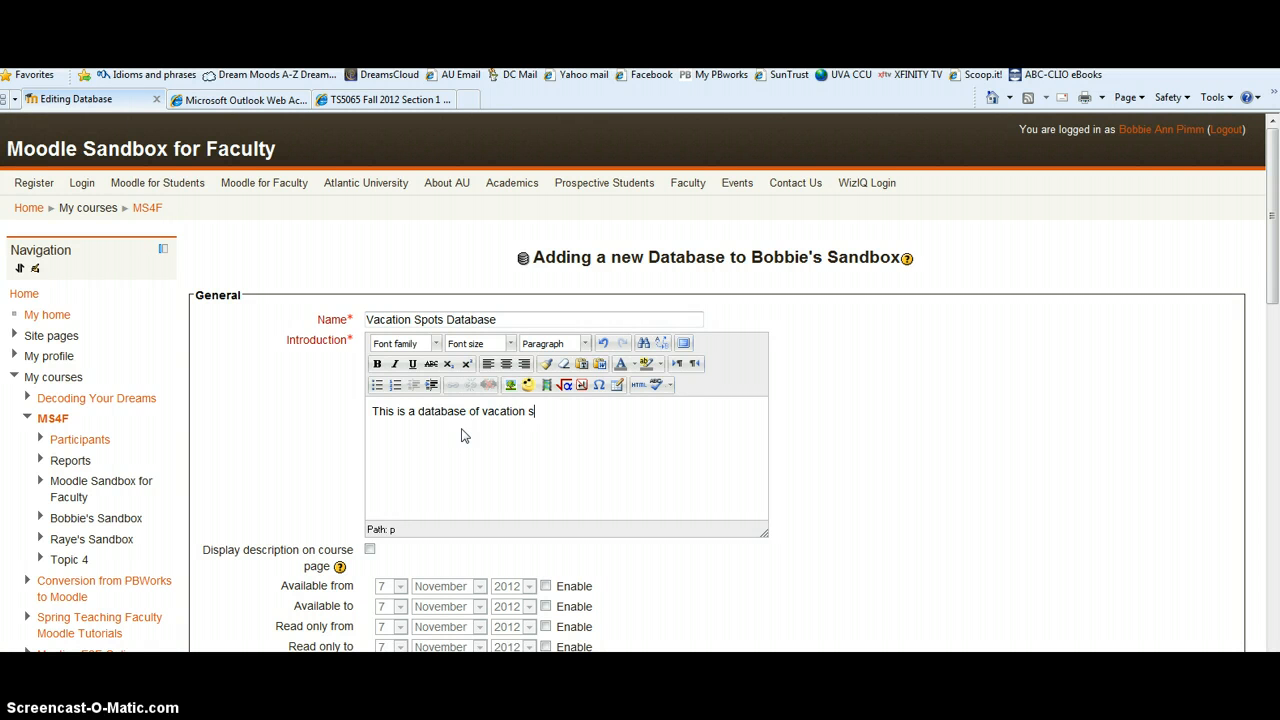
text(lease add your own.)
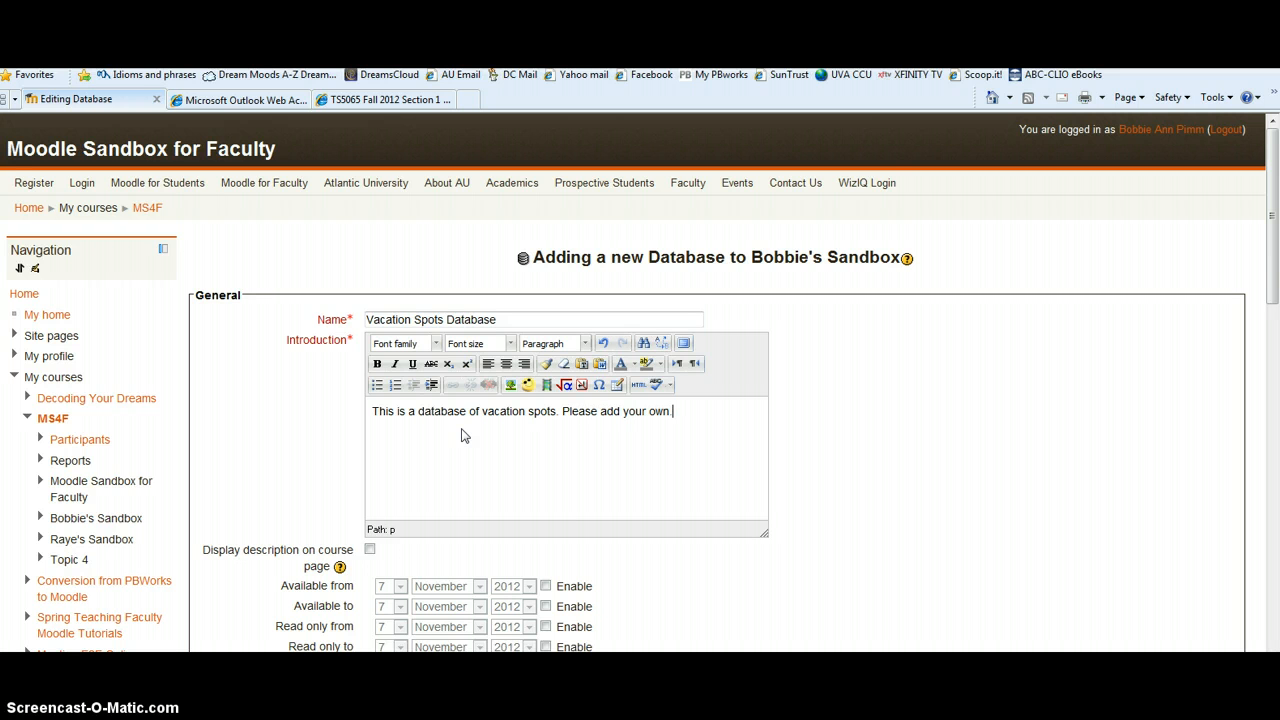
click(369, 549)
Step: Review the choices for required entries and maximum entries, keeping both at None
drag(1275, 290, 1275, 399)
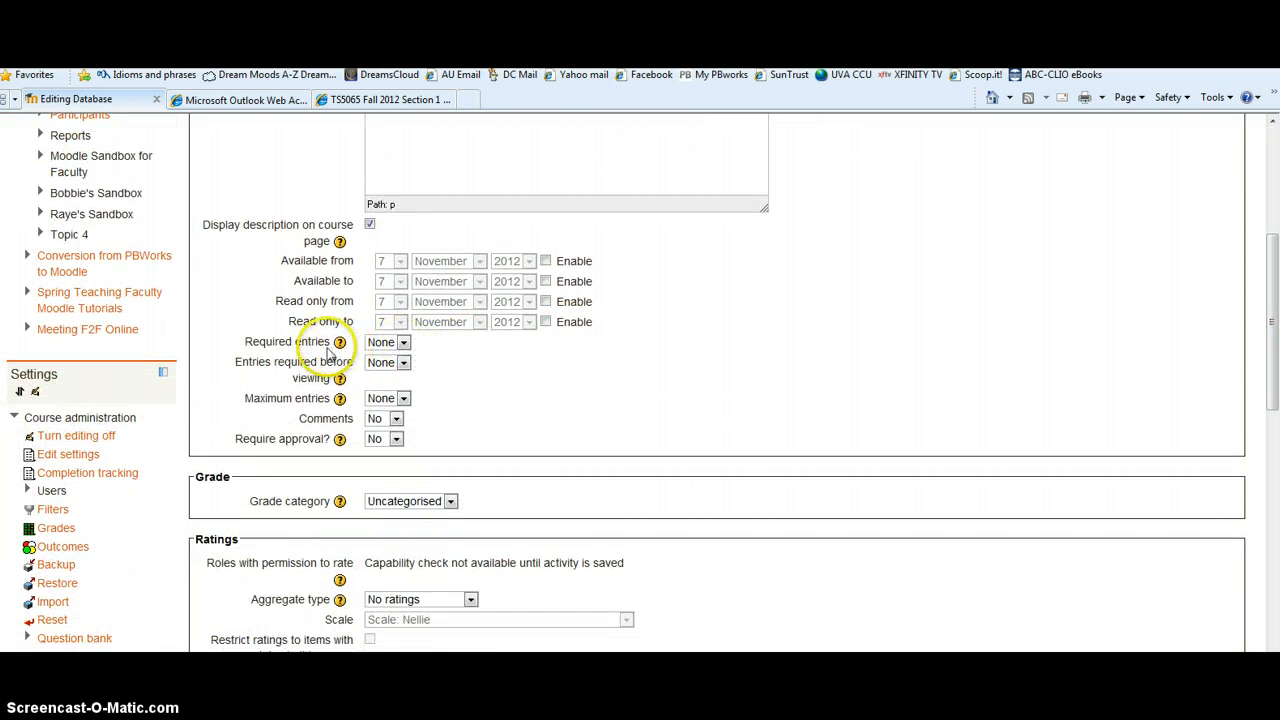
click(404, 343)
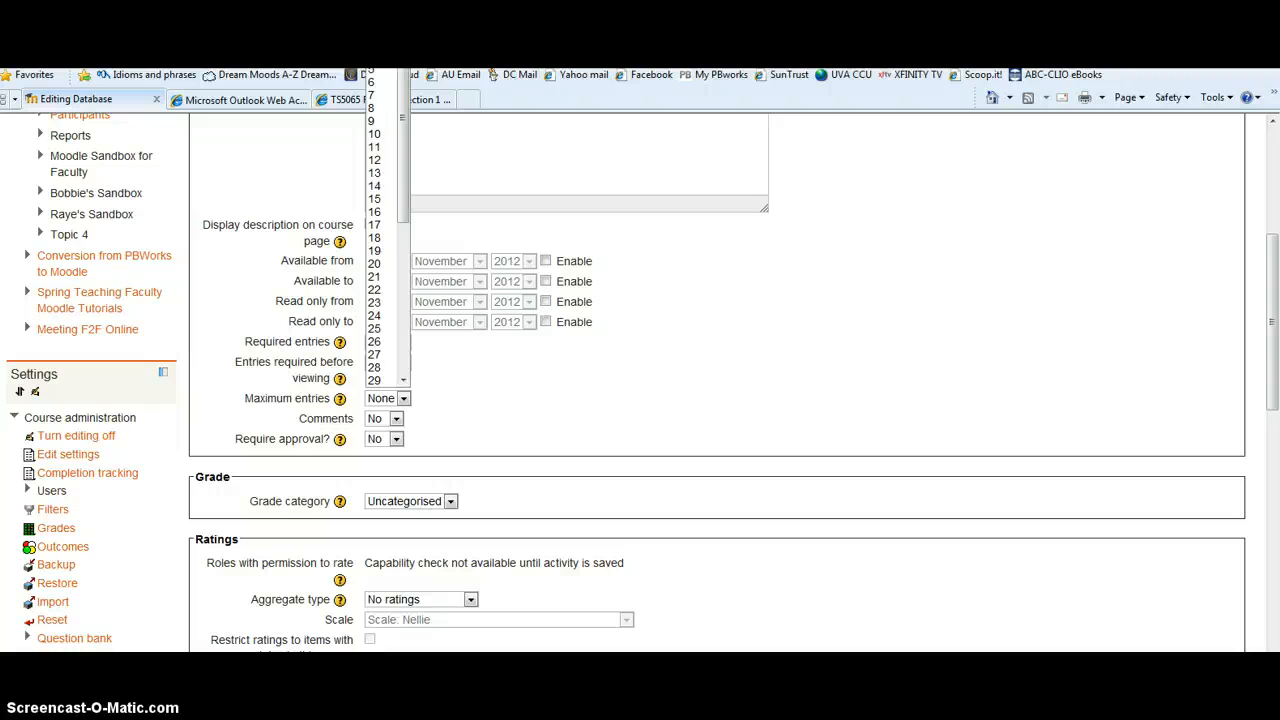
click(381, 5)
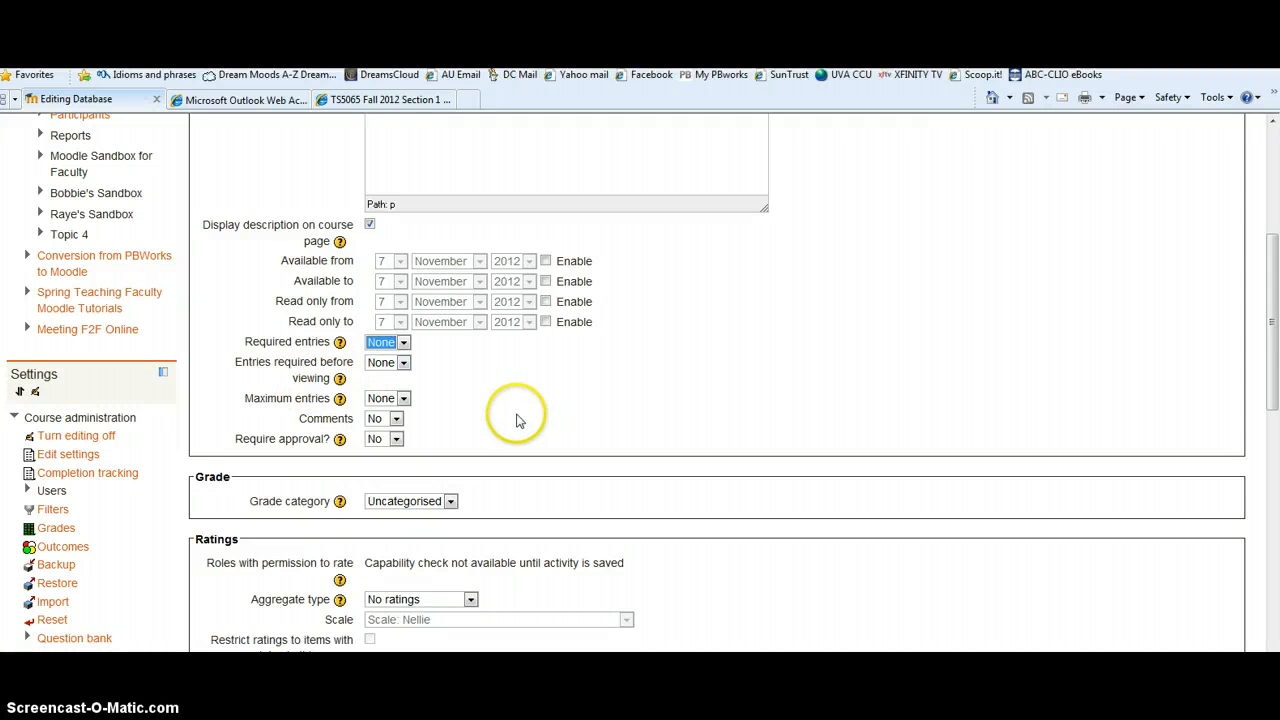
click(404, 398)
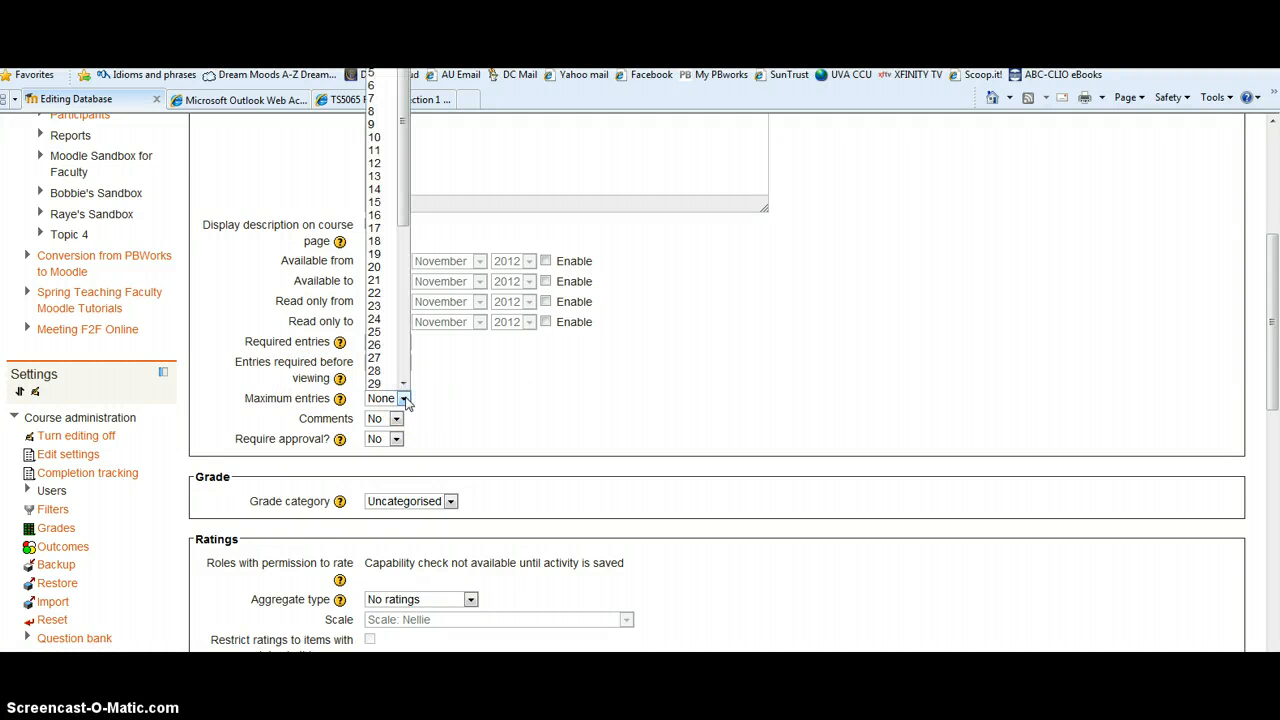
click(516, 401)
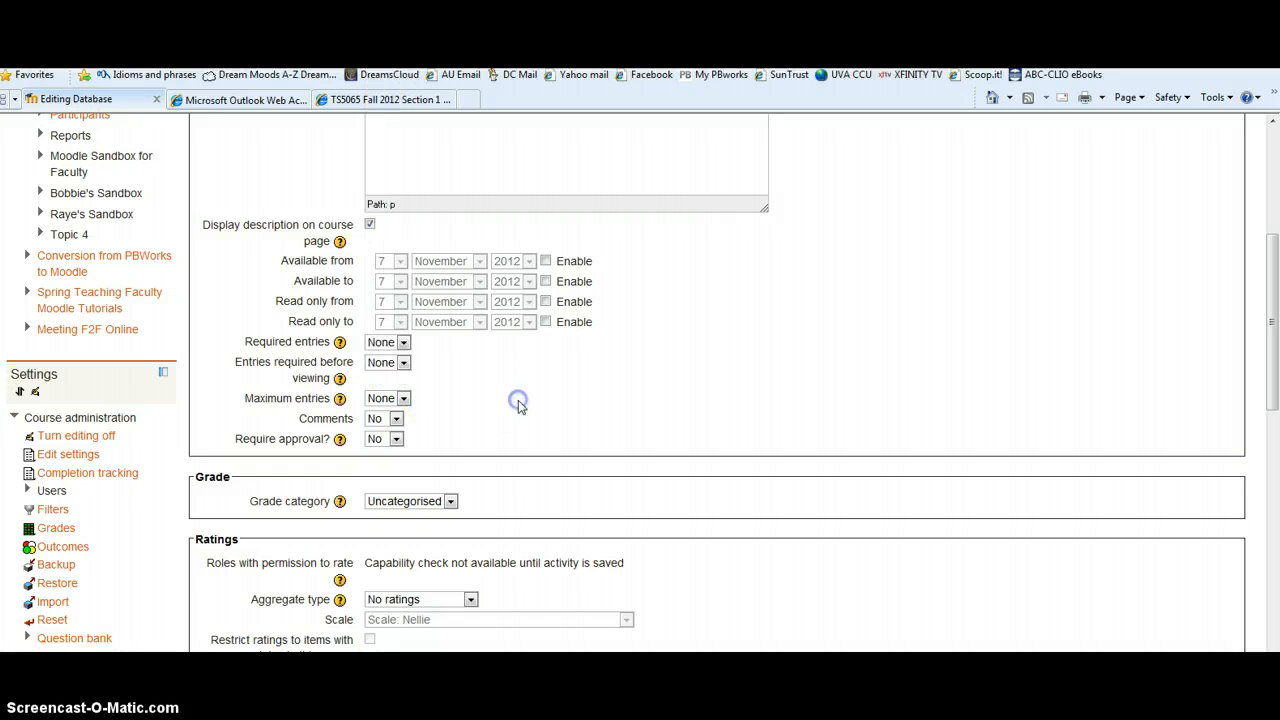
Step: Allow comments on database entries by setting Comments to Yes, and keep Require approval at No
click(442, 420)
click(398, 419)
click(397, 420)
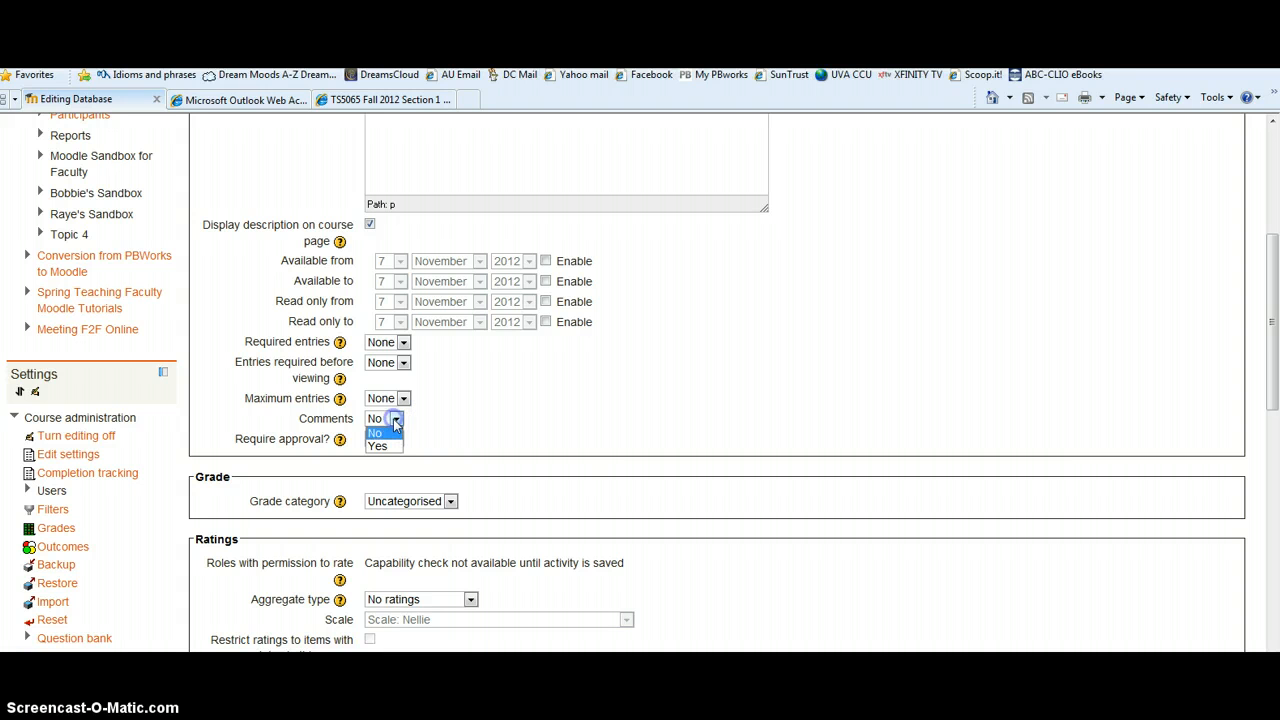
click(380, 446)
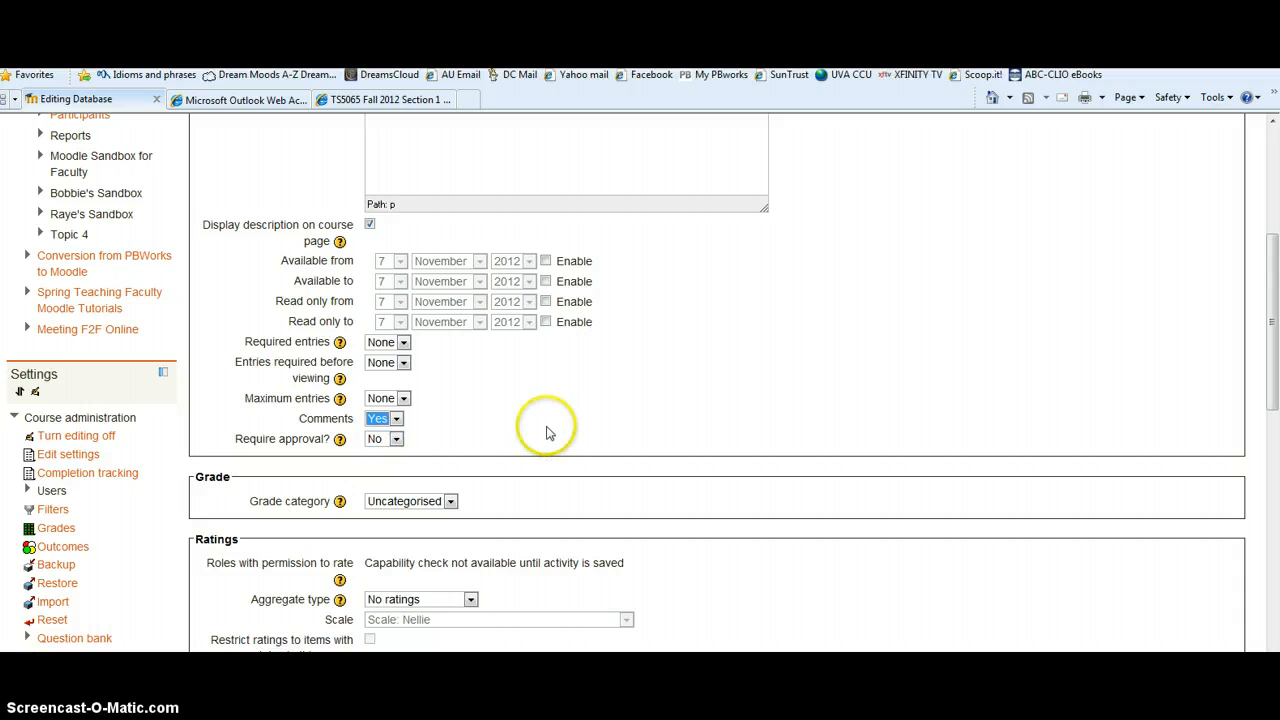
click(396, 439)
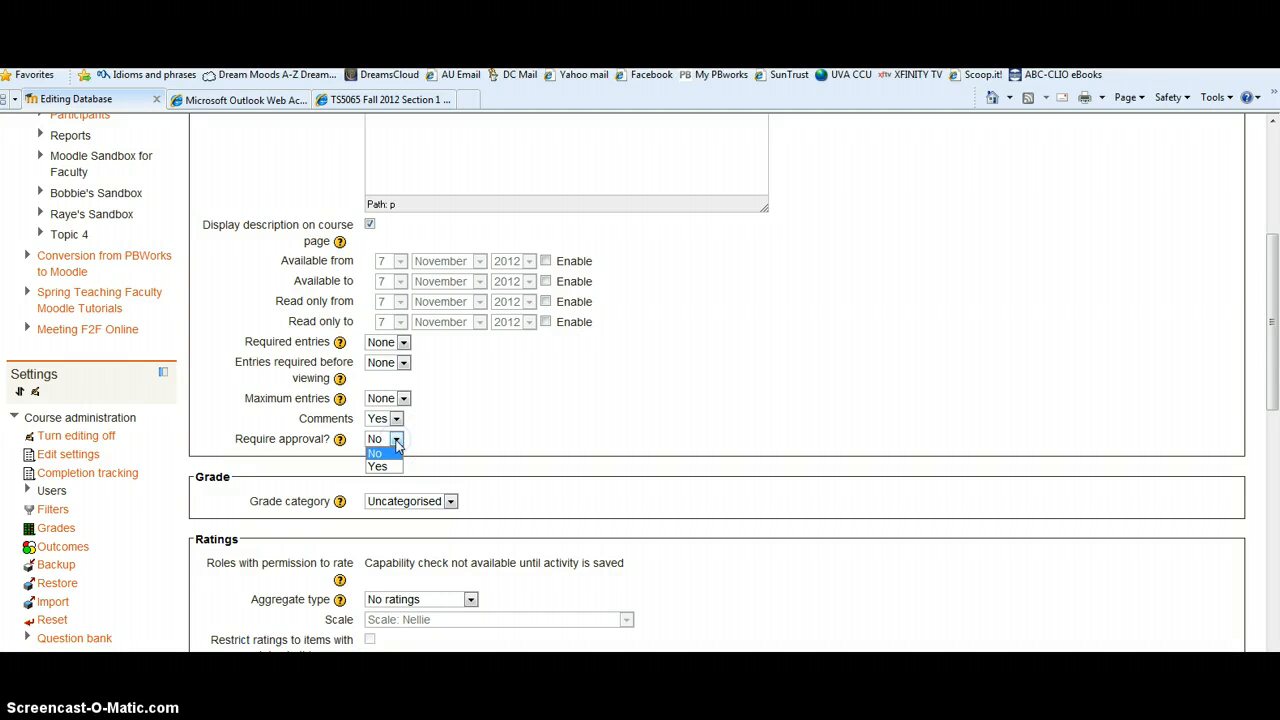
click(385, 450)
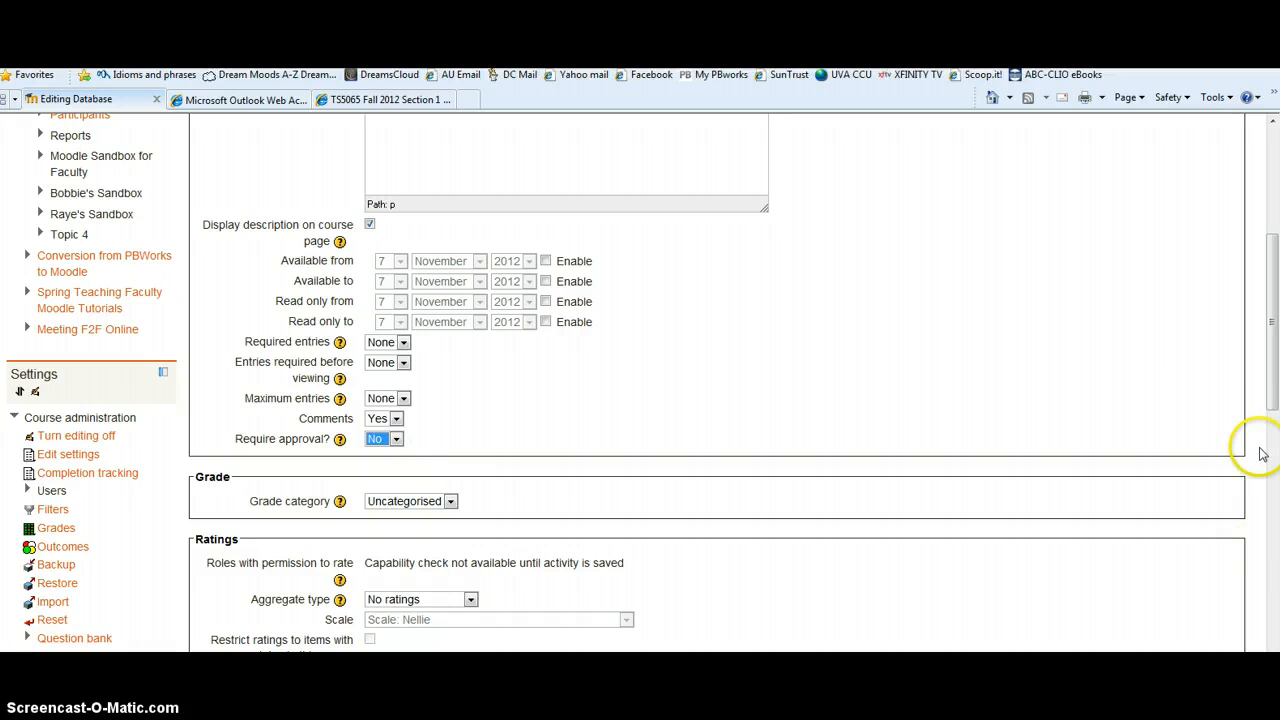
Step: Keep the grade category Uncategorised and set the ratings to Average of ratings with the Scale 1-5 scale
drag(1273, 401, 1273, 486)
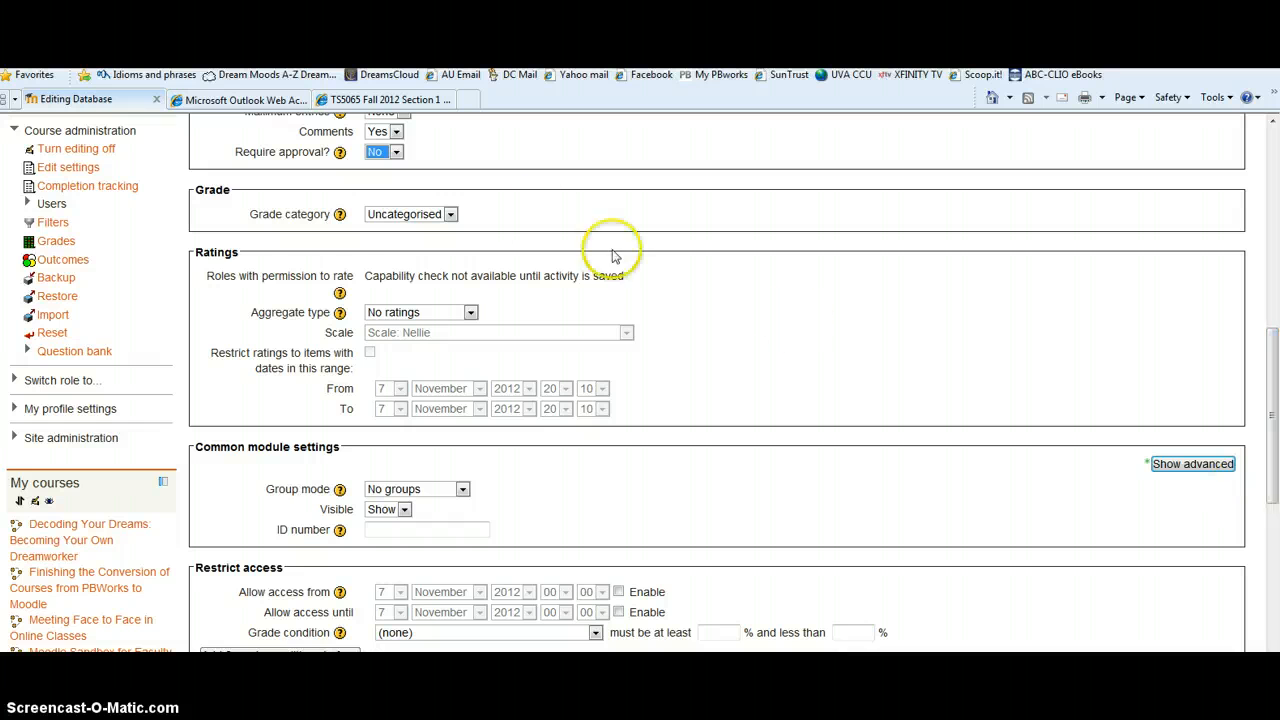
click(450, 218)
click(447, 224)
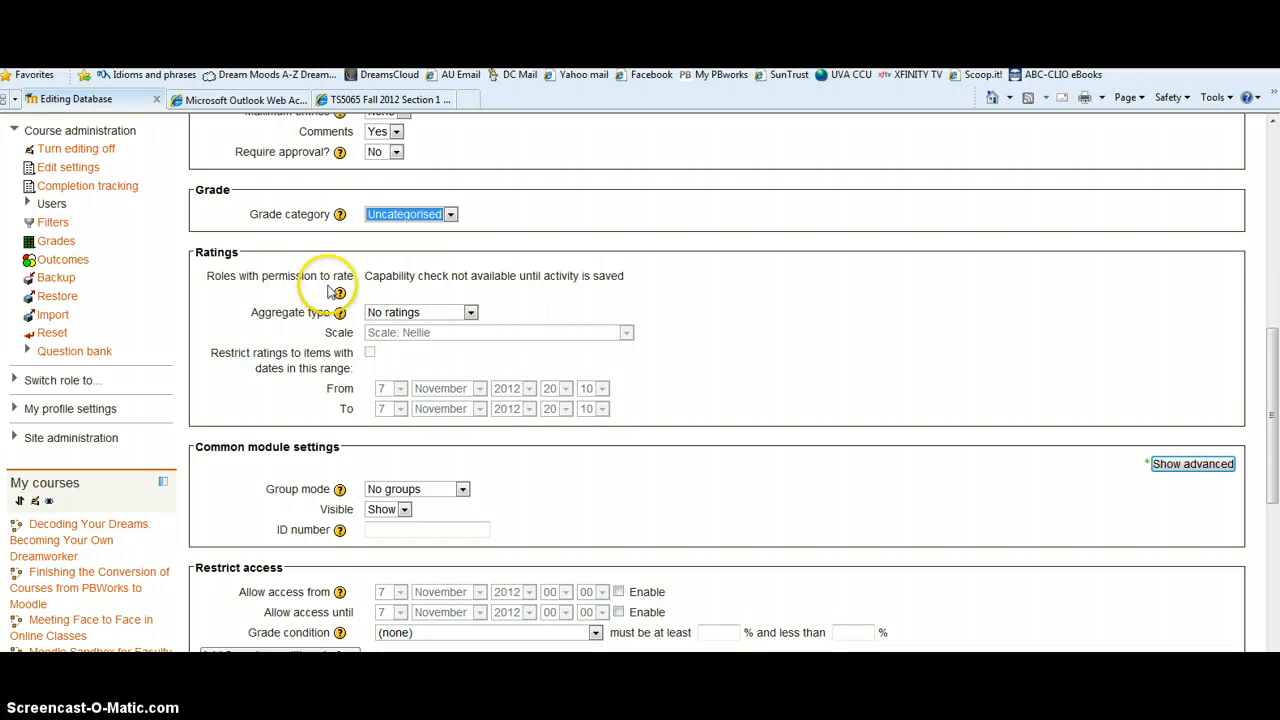
click(470, 312)
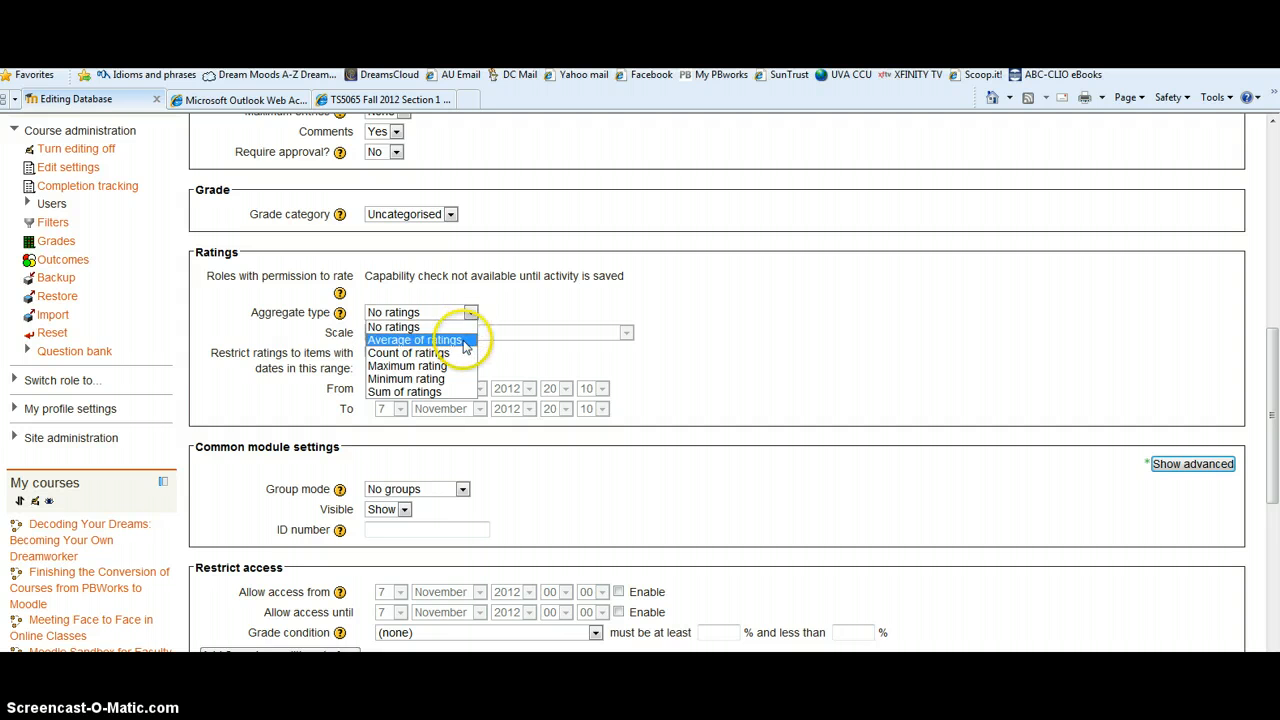
click(463, 343)
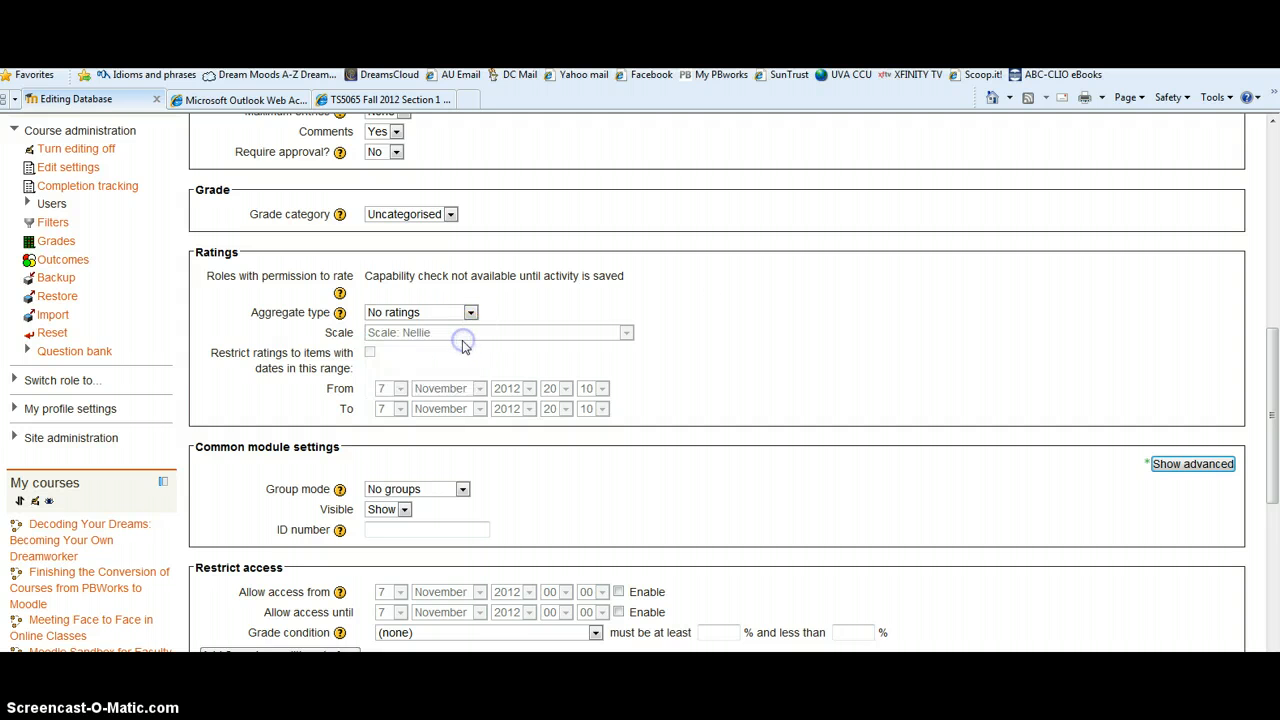
click(626, 332)
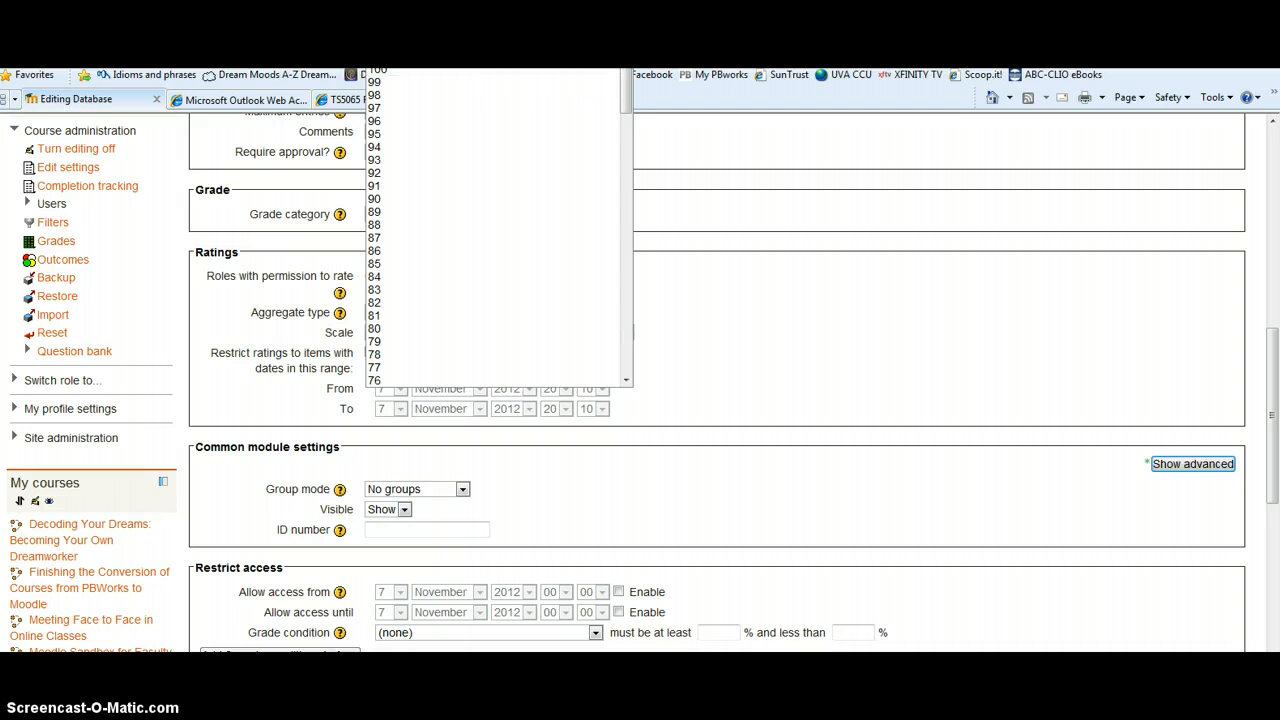
click(460, 43)
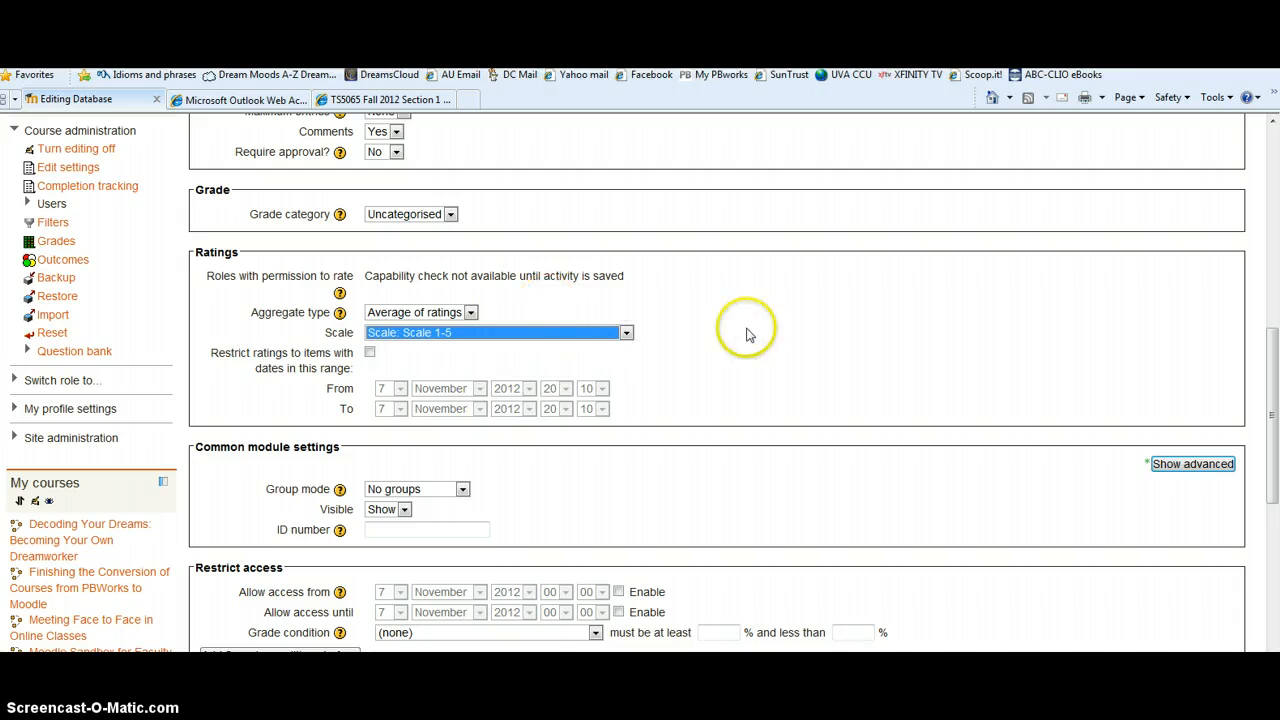
Step: Keep completion tracking at "Students can manually mark the activity as completed", then save the database and return to the course
drag(1274, 366, 1274, 465)
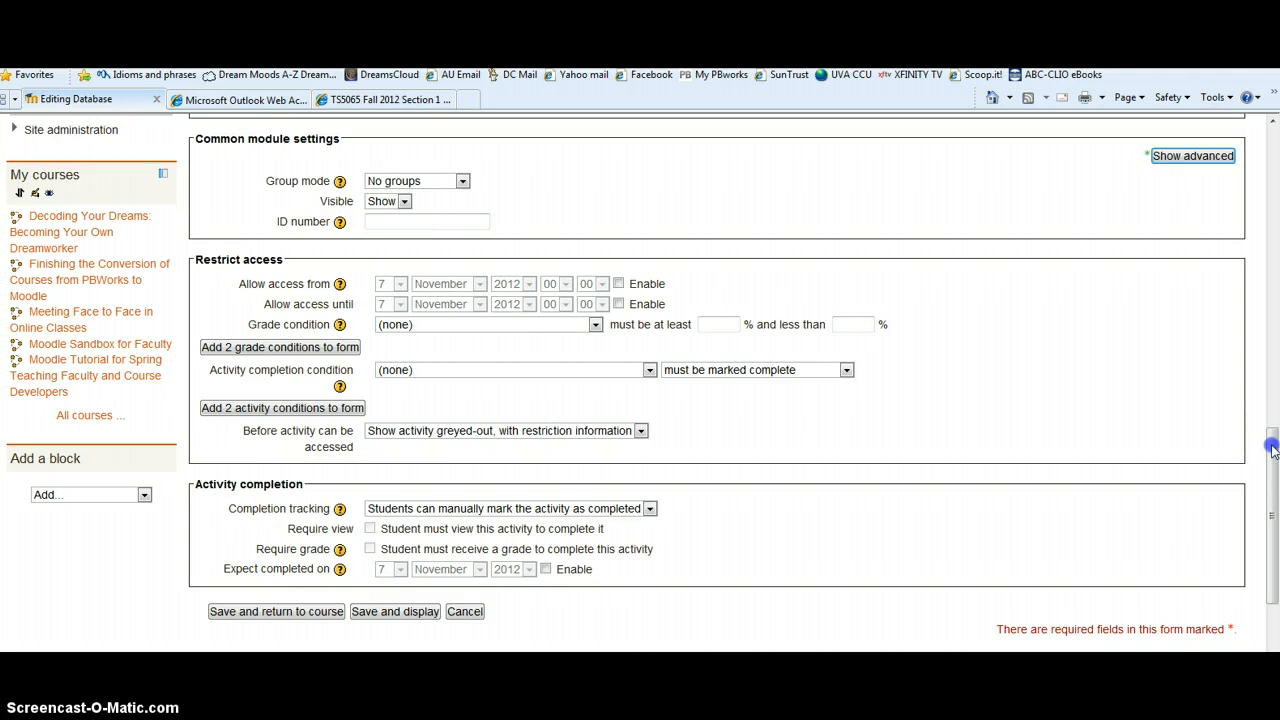
drag(1272, 446, 1272, 488)
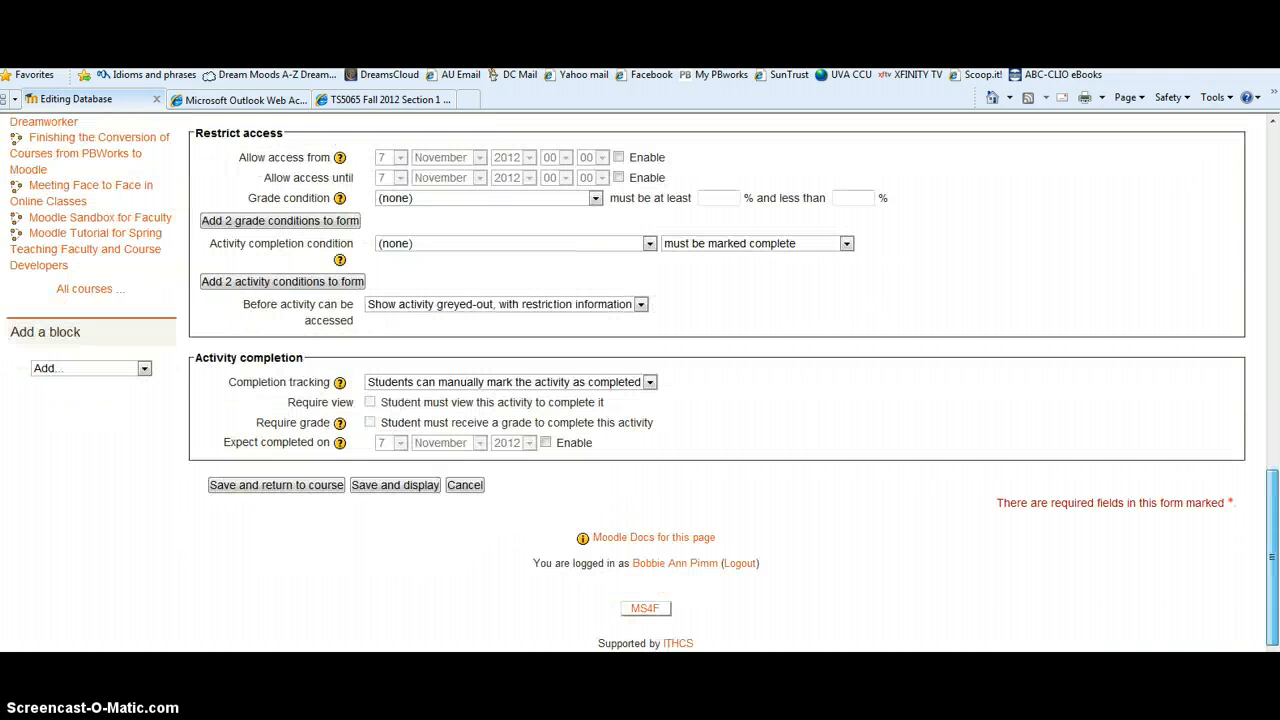
click(649, 382)
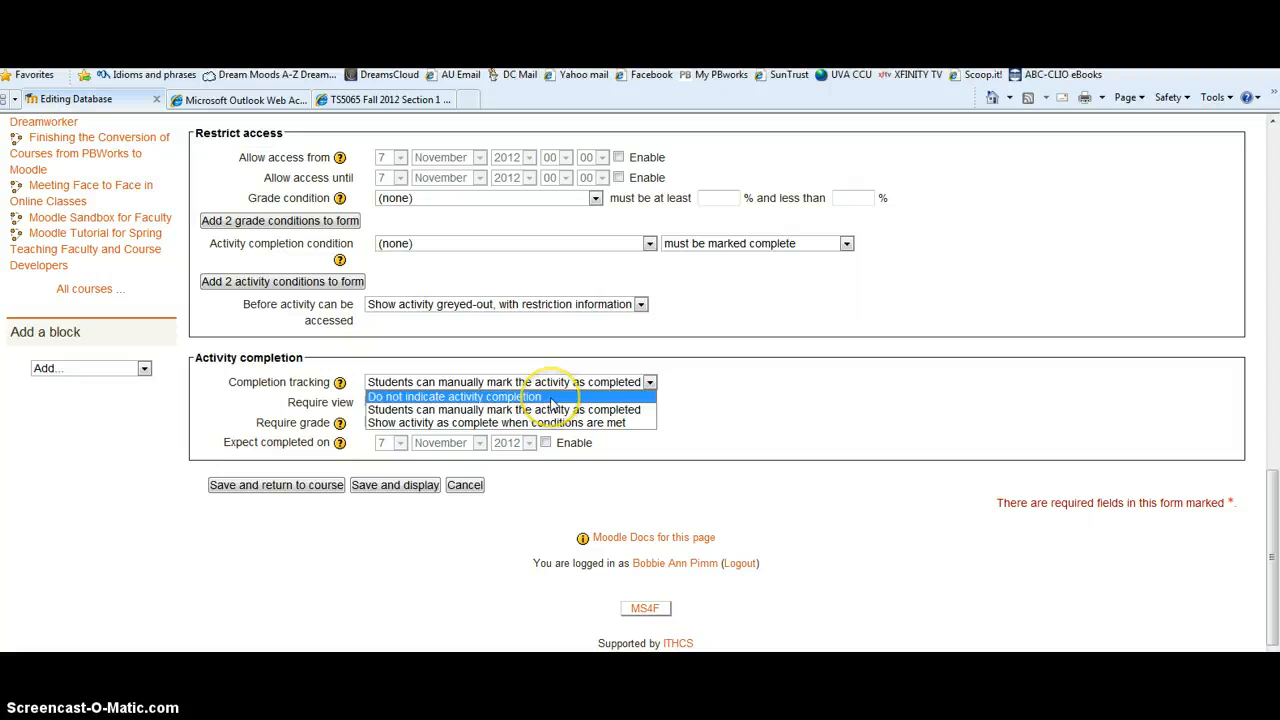
click(612, 412)
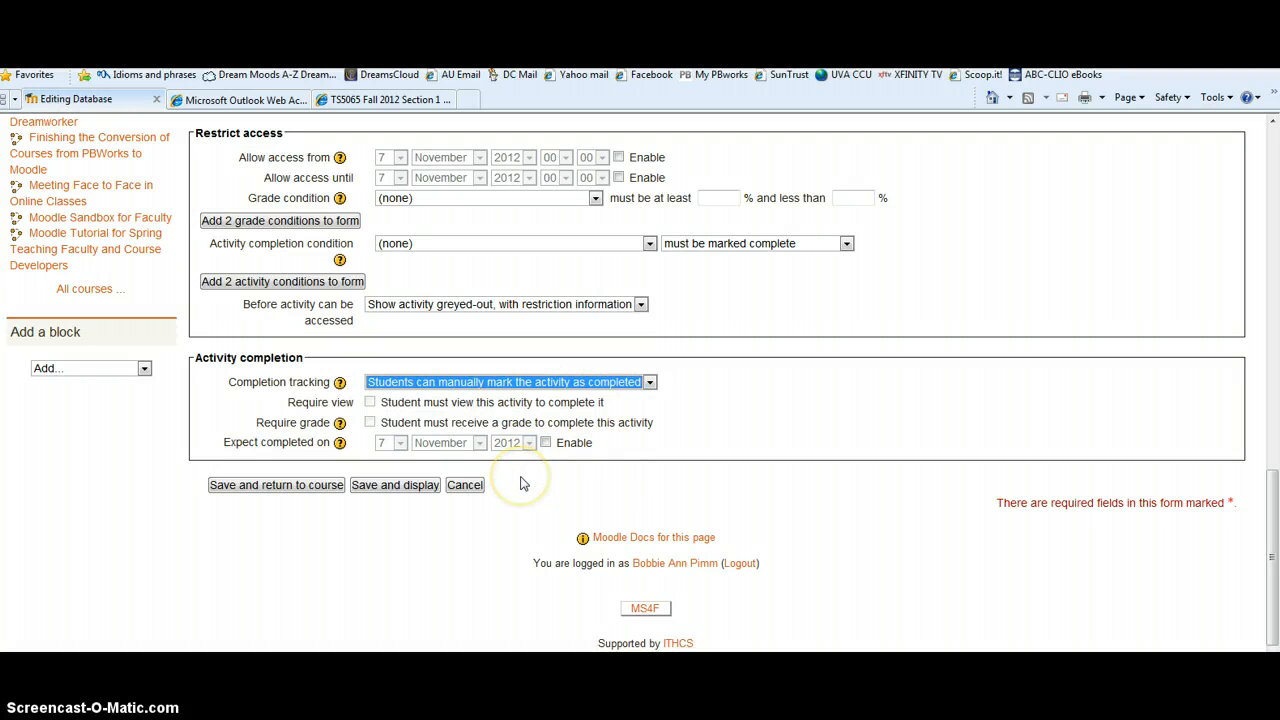
click(265, 490)
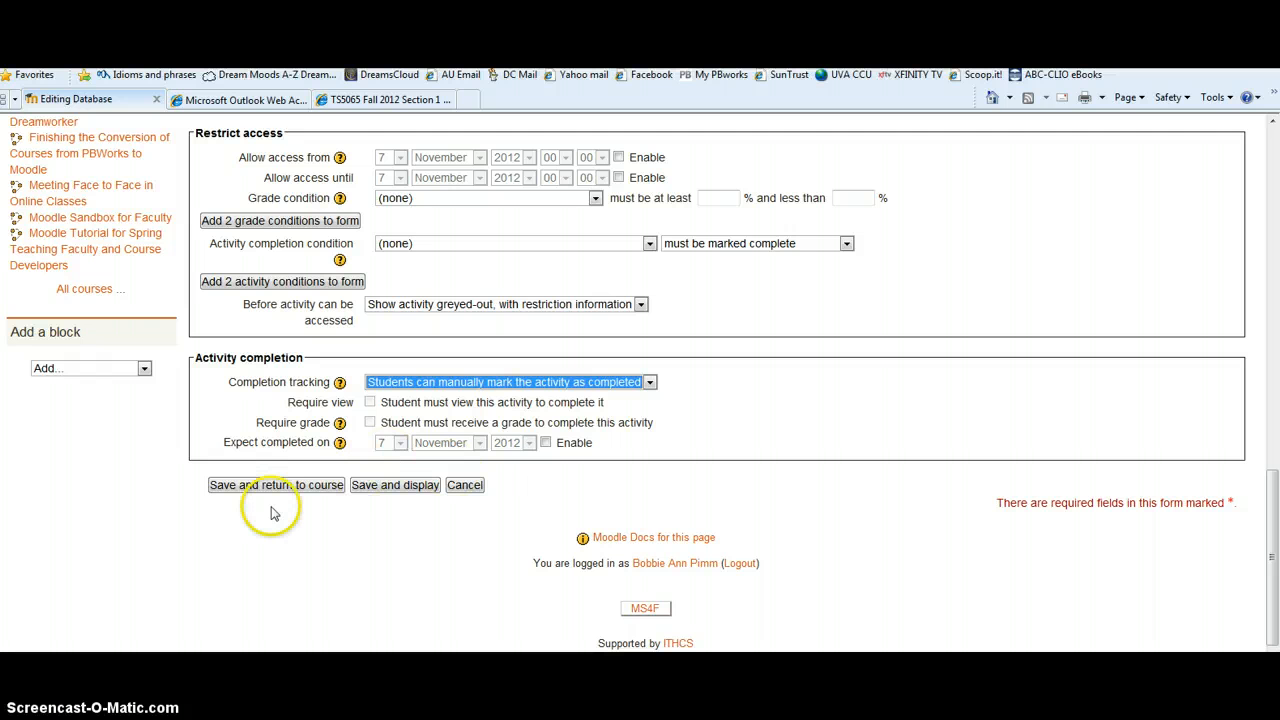
click(269, 495)
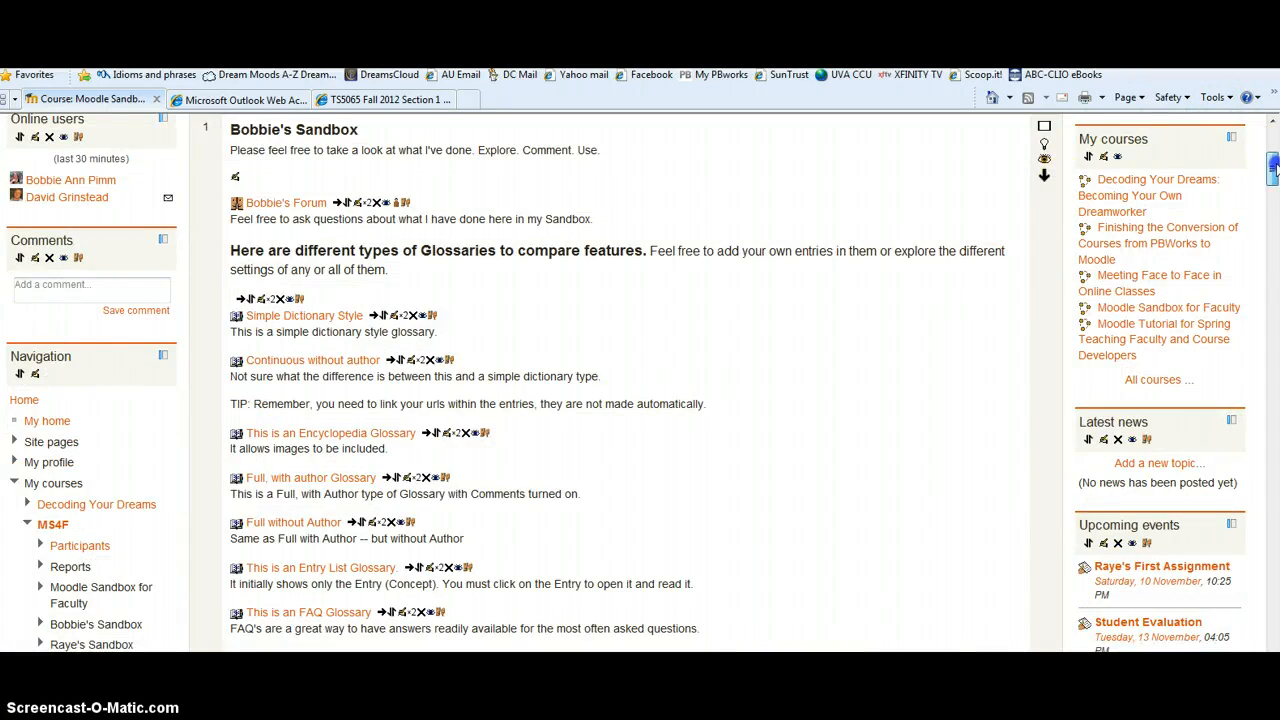
Step: Open the newly added Vacation Spots Database at the end of topic 1 on the course page
scroll(1268, 160, down, 6)
scroll(1218, 222, down, 5)
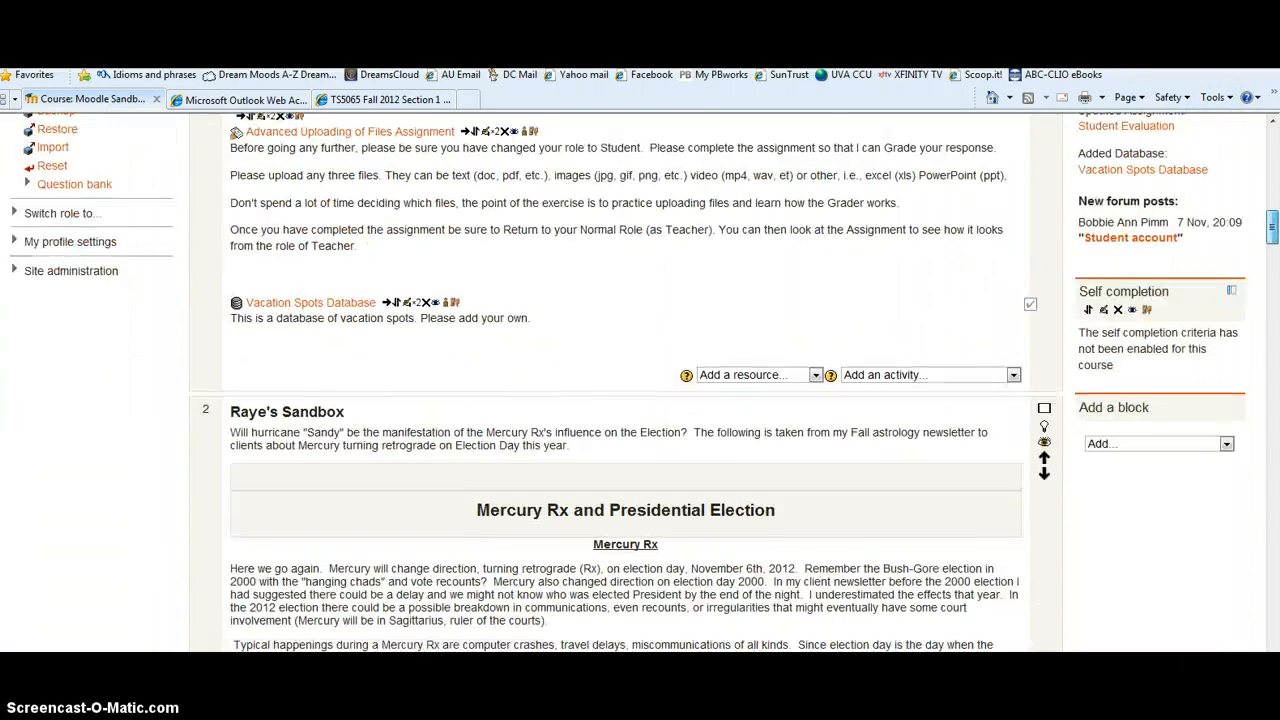
click(340, 290)
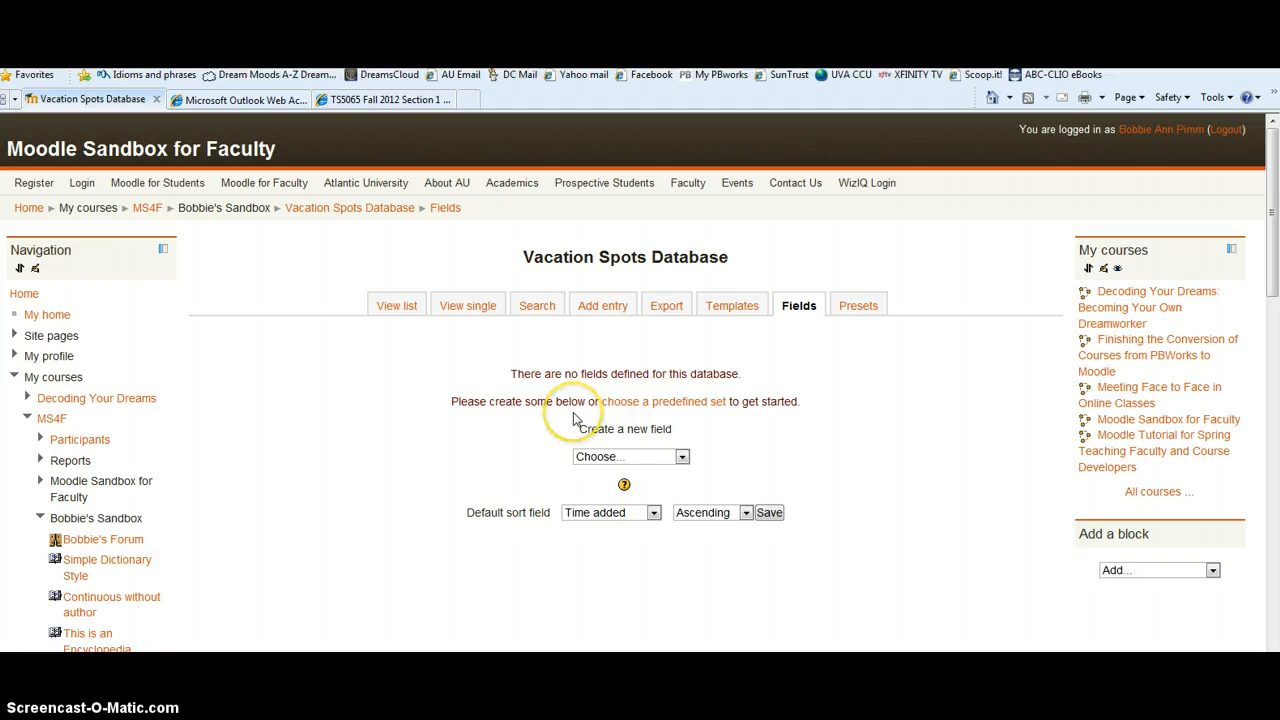
Step: Add a Text field named Country with the description Country to the database
click(682, 458)
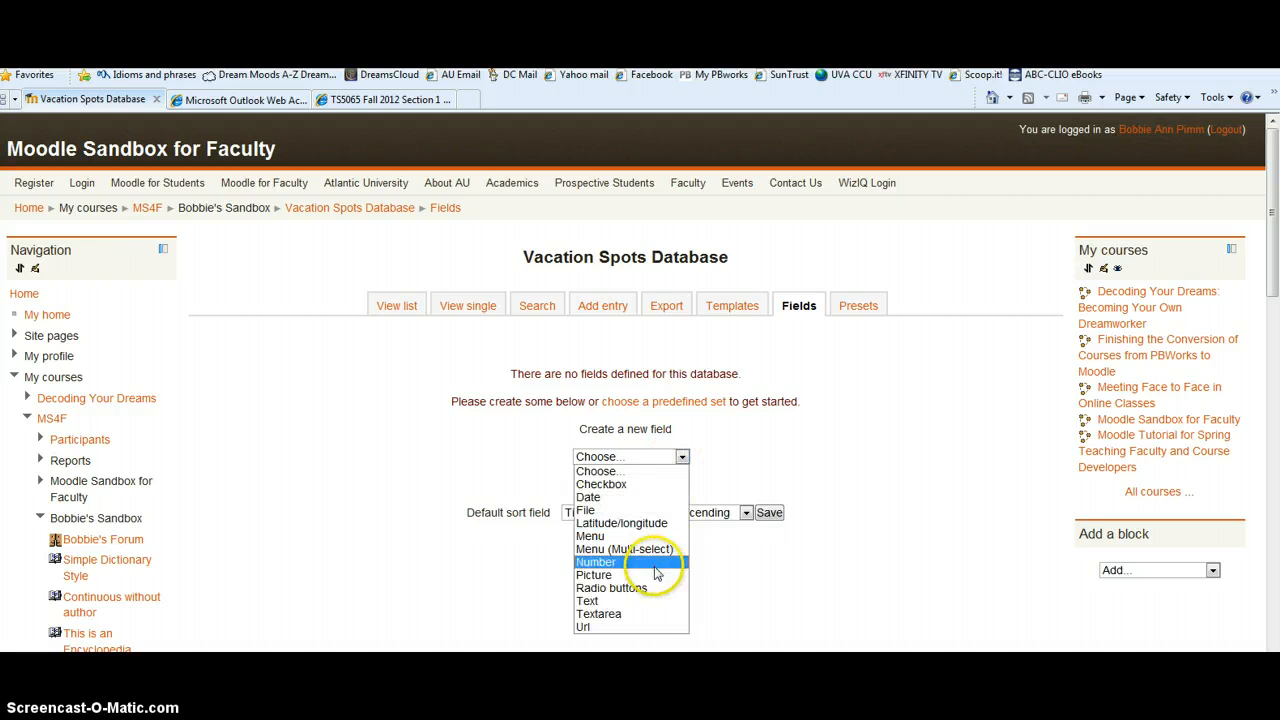
click(655, 601)
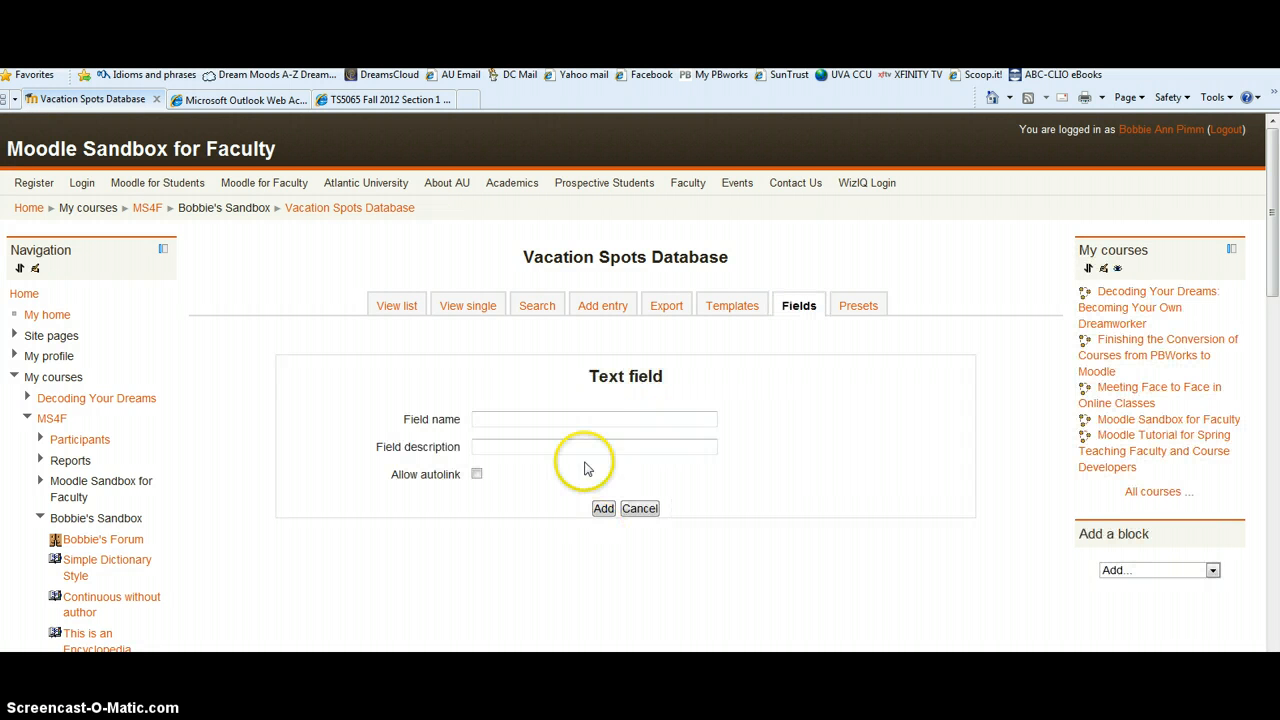
click(577, 418)
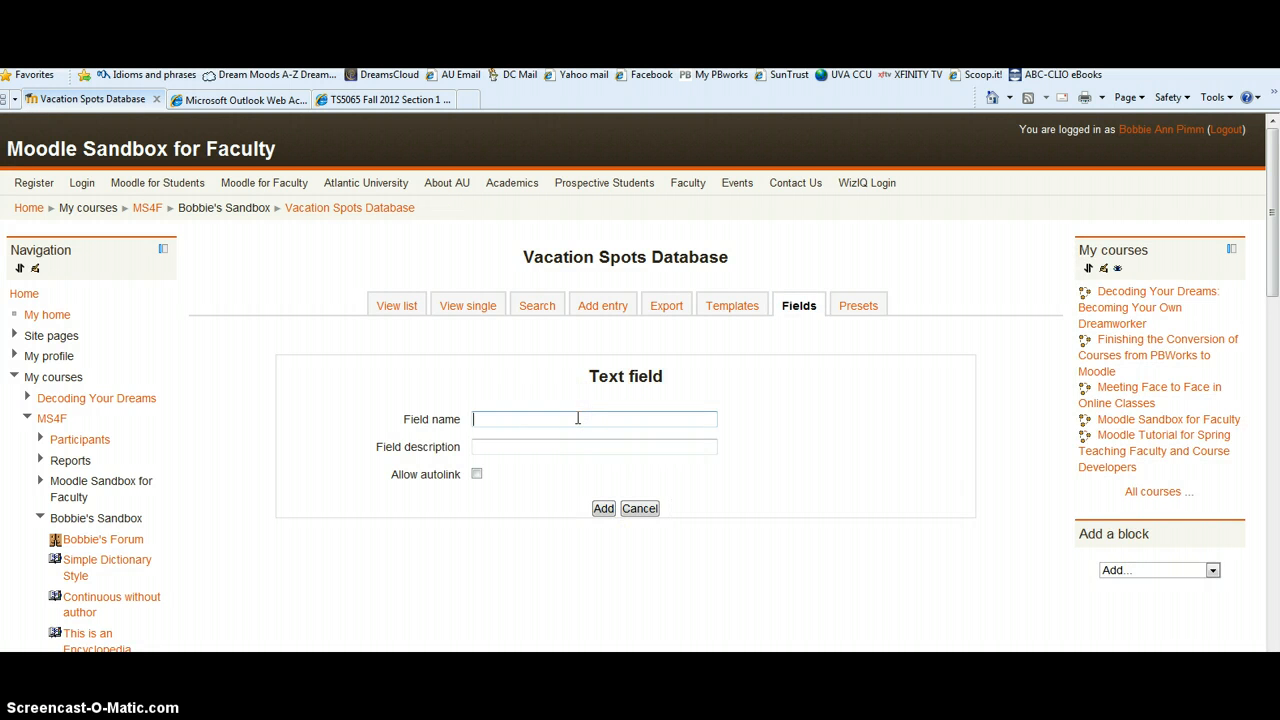
text(Countr)
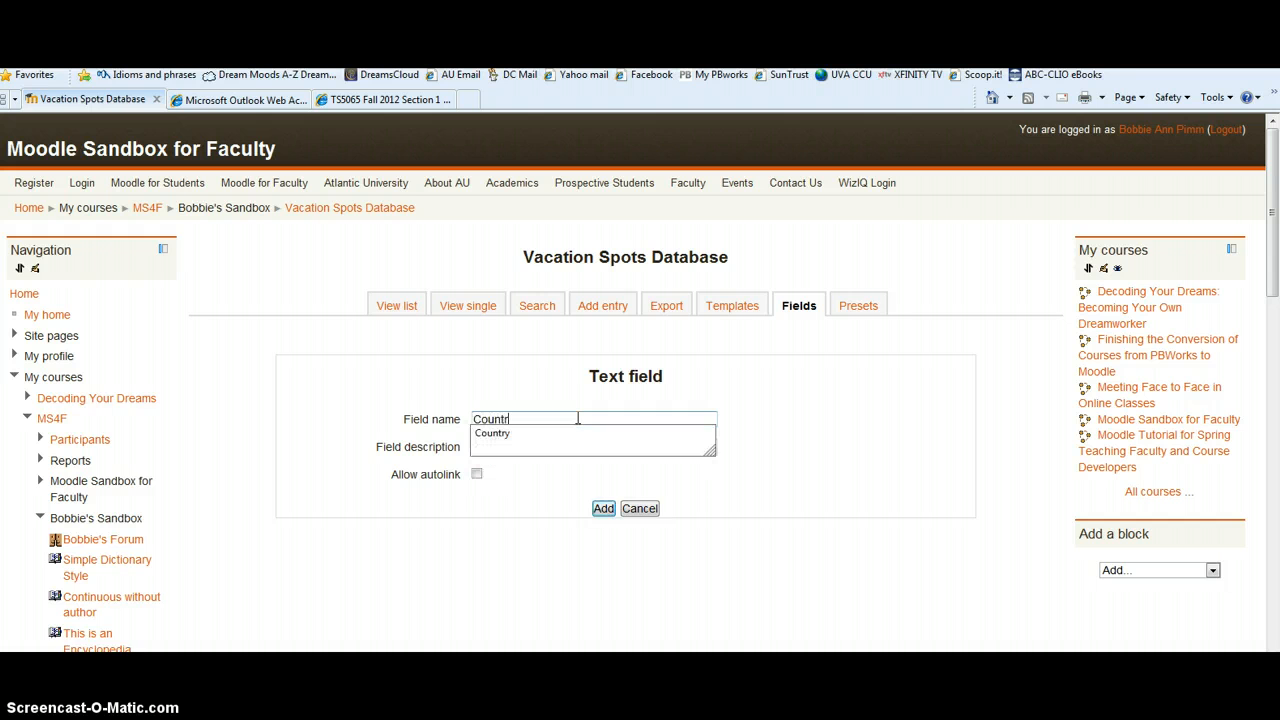
text(y)
click(573, 448)
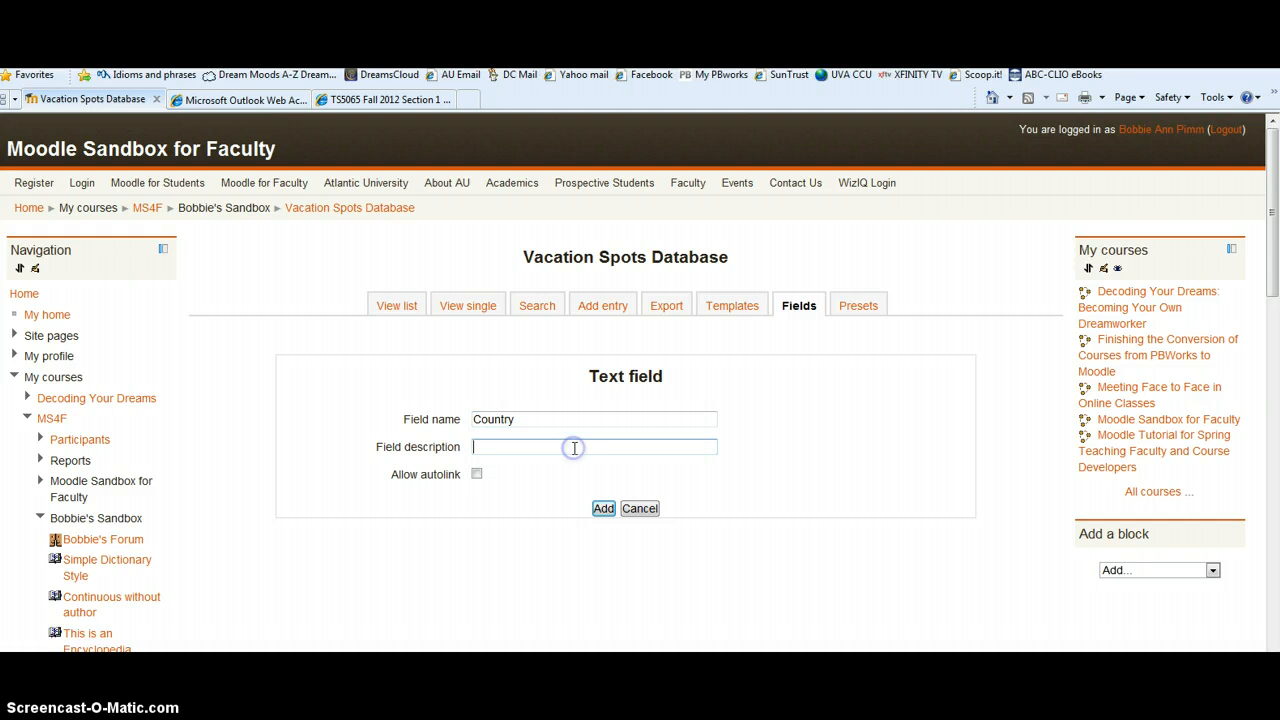
text(Country)
click(603, 509)
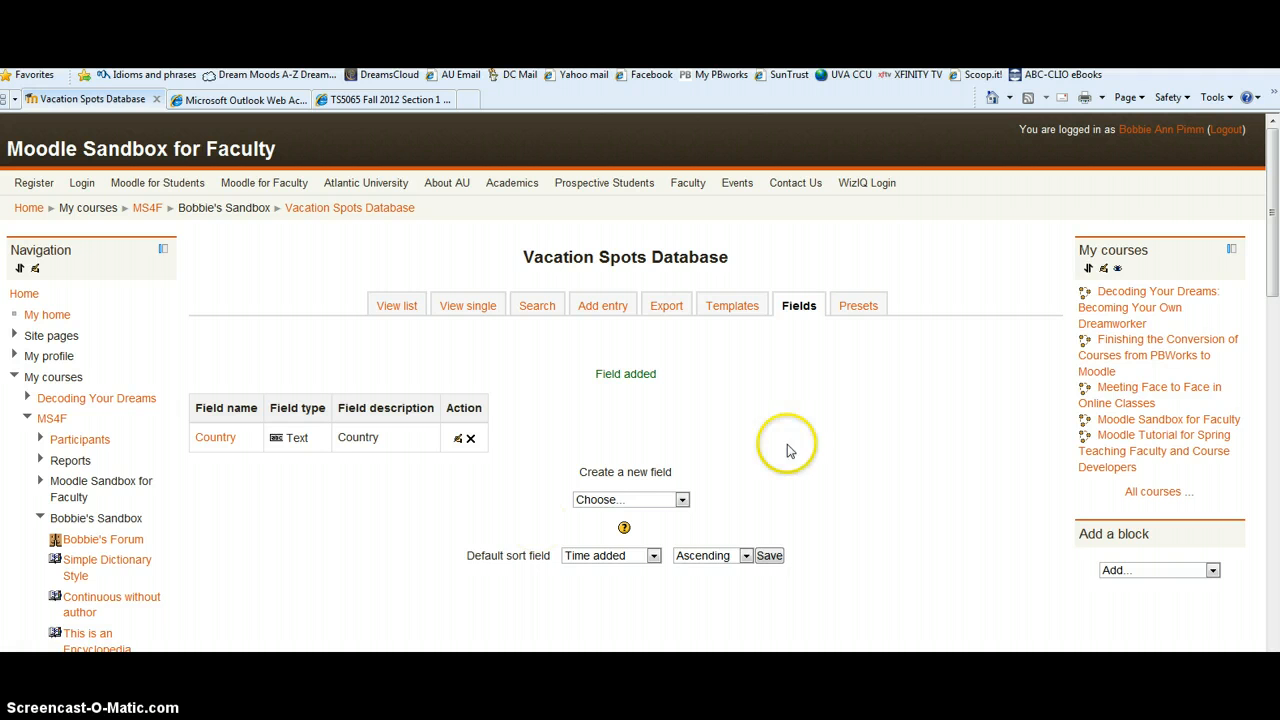
click(682, 500)
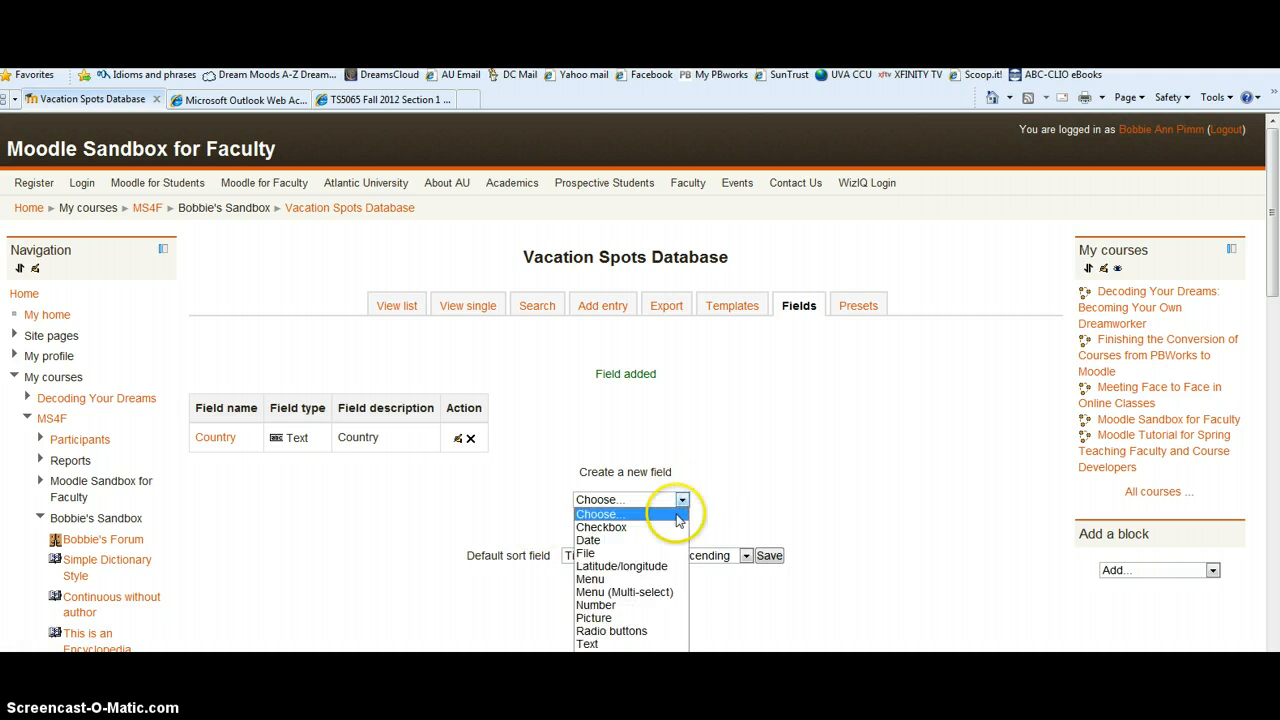
click(636, 647)
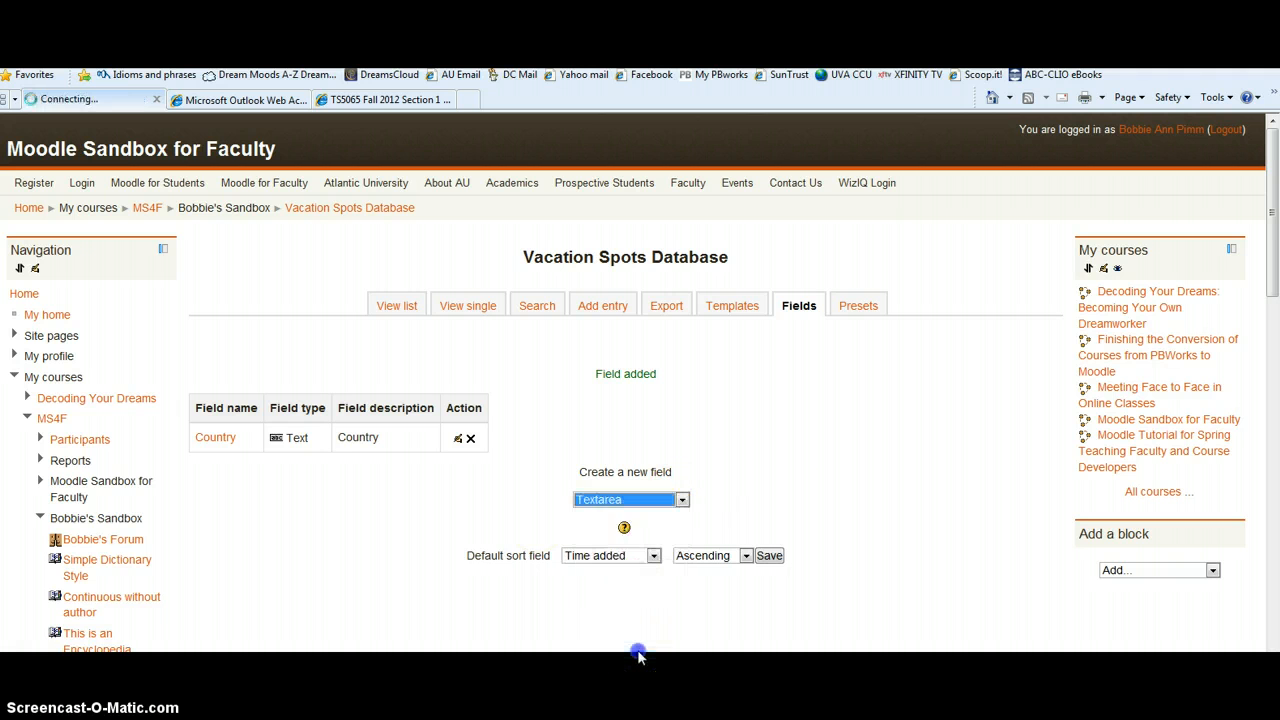
click(687, 499)
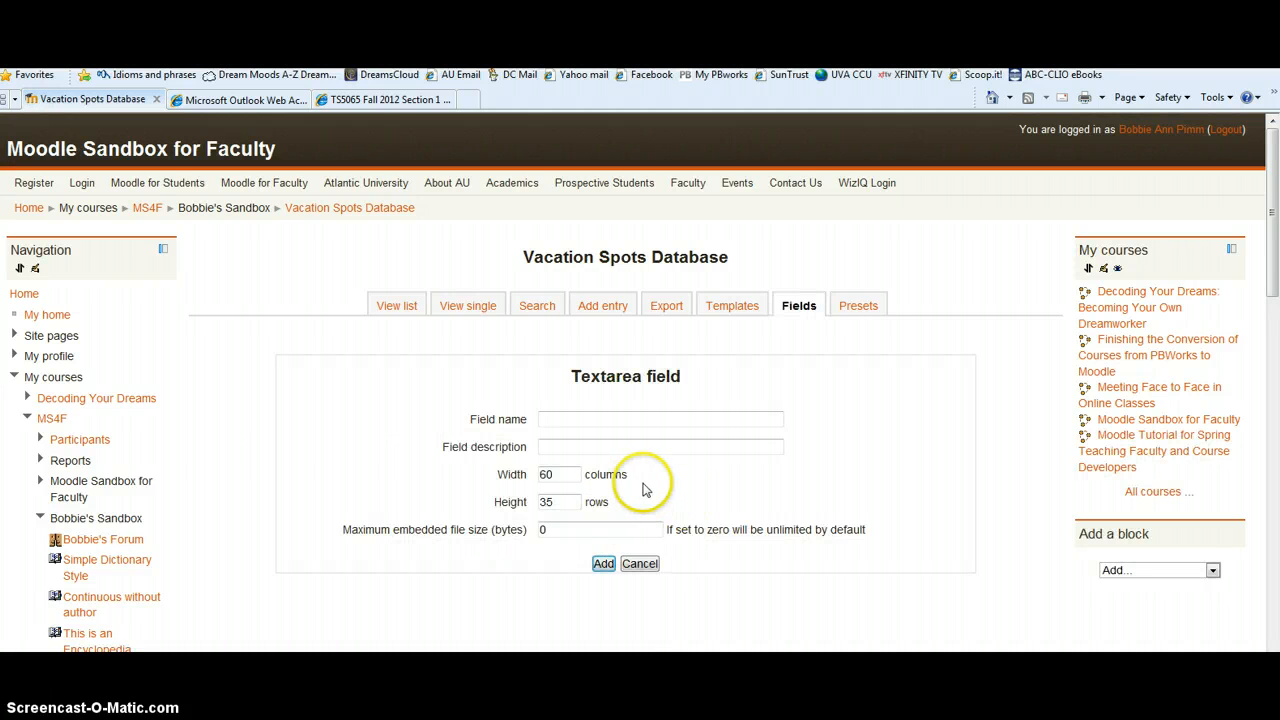
click(639, 564)
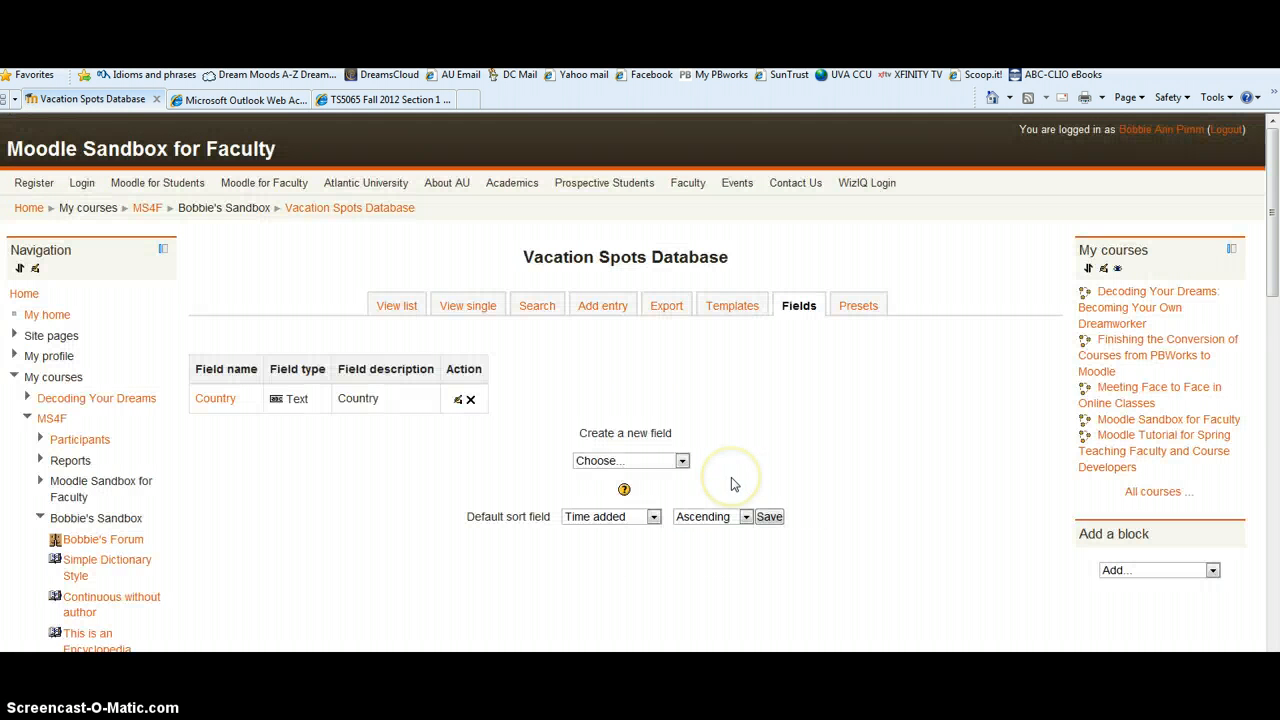
Step: Add a Text field named City/State with the description "City, ST" to the database
click(682, 461)
click(630, 606)
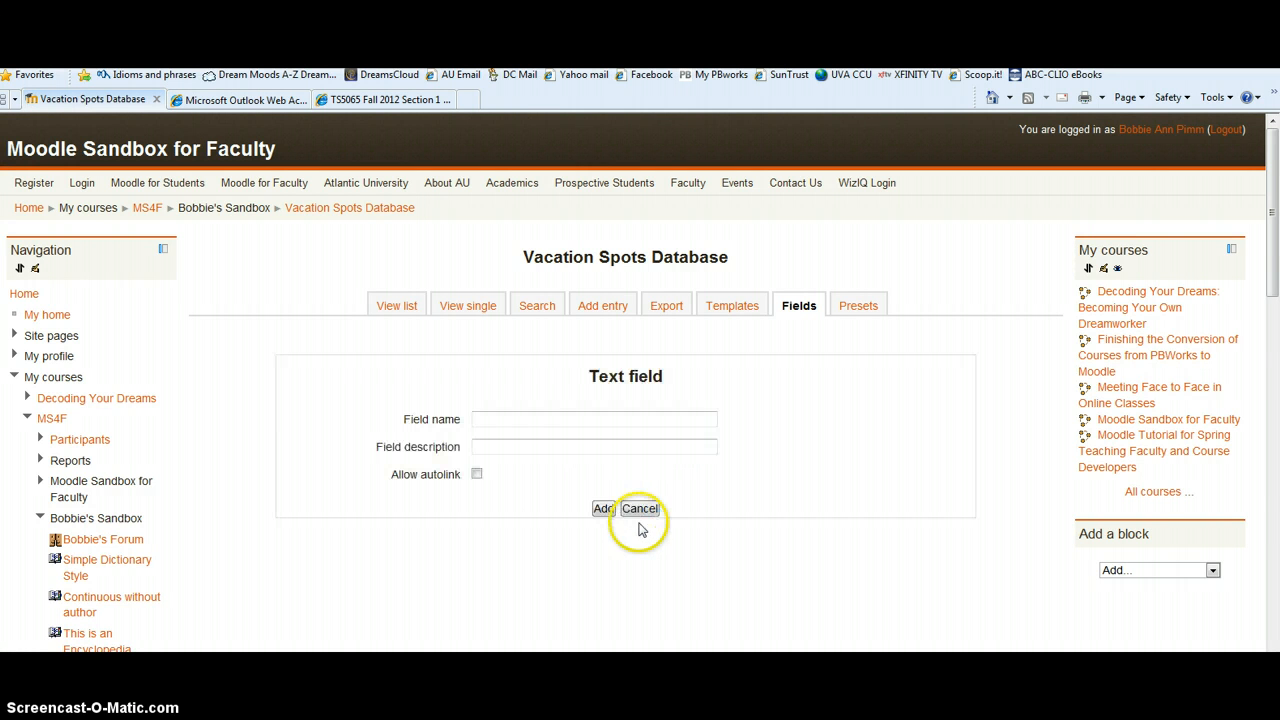
click(582, 420)
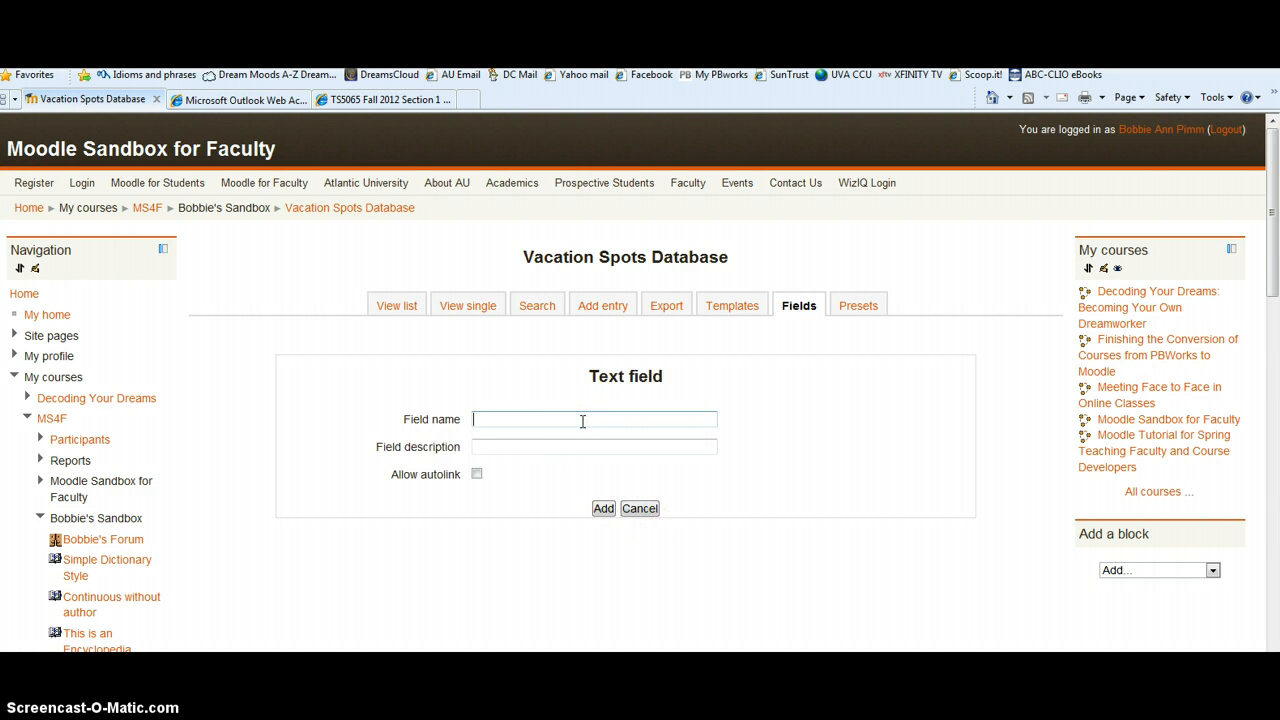
text(C)
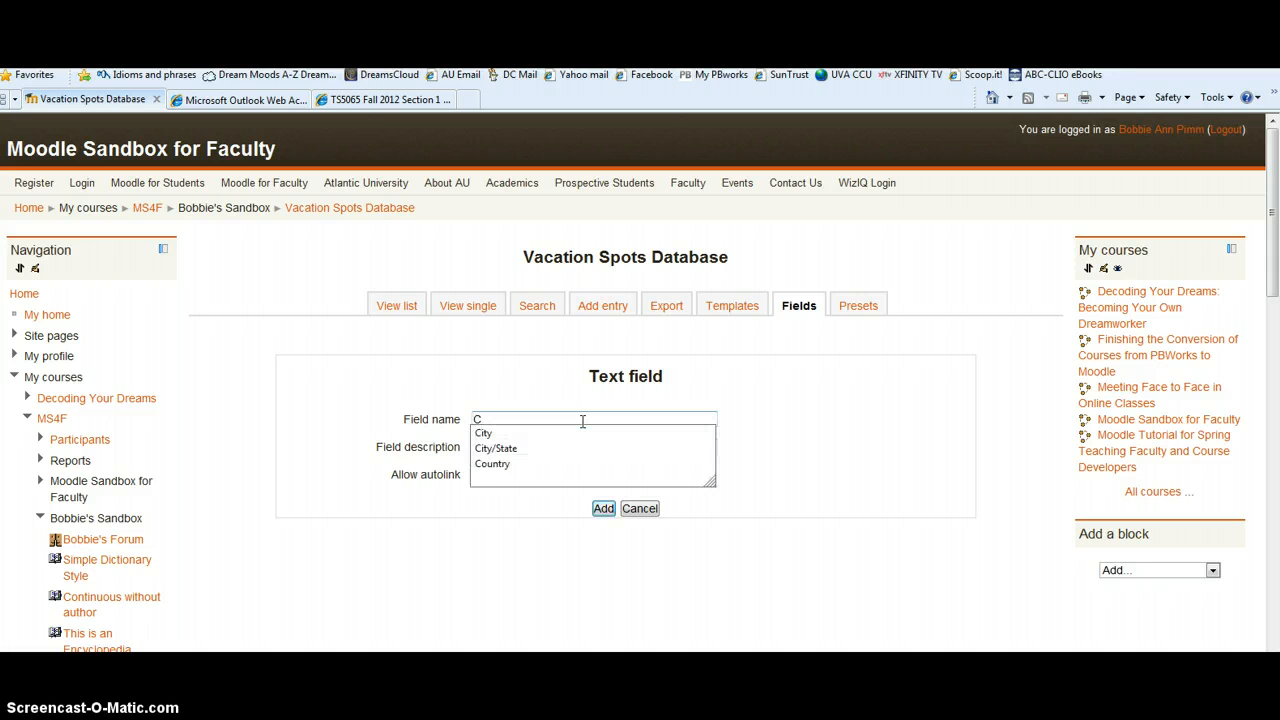
text(ity/)
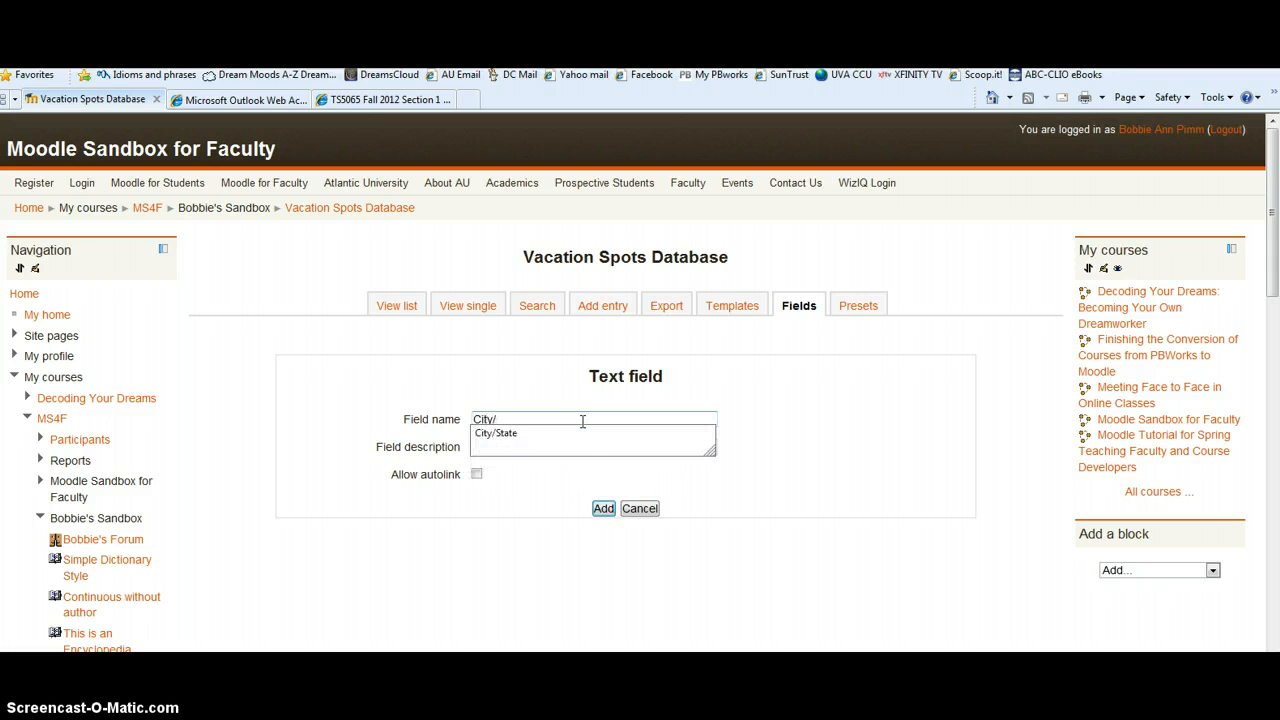
click(572, 433)
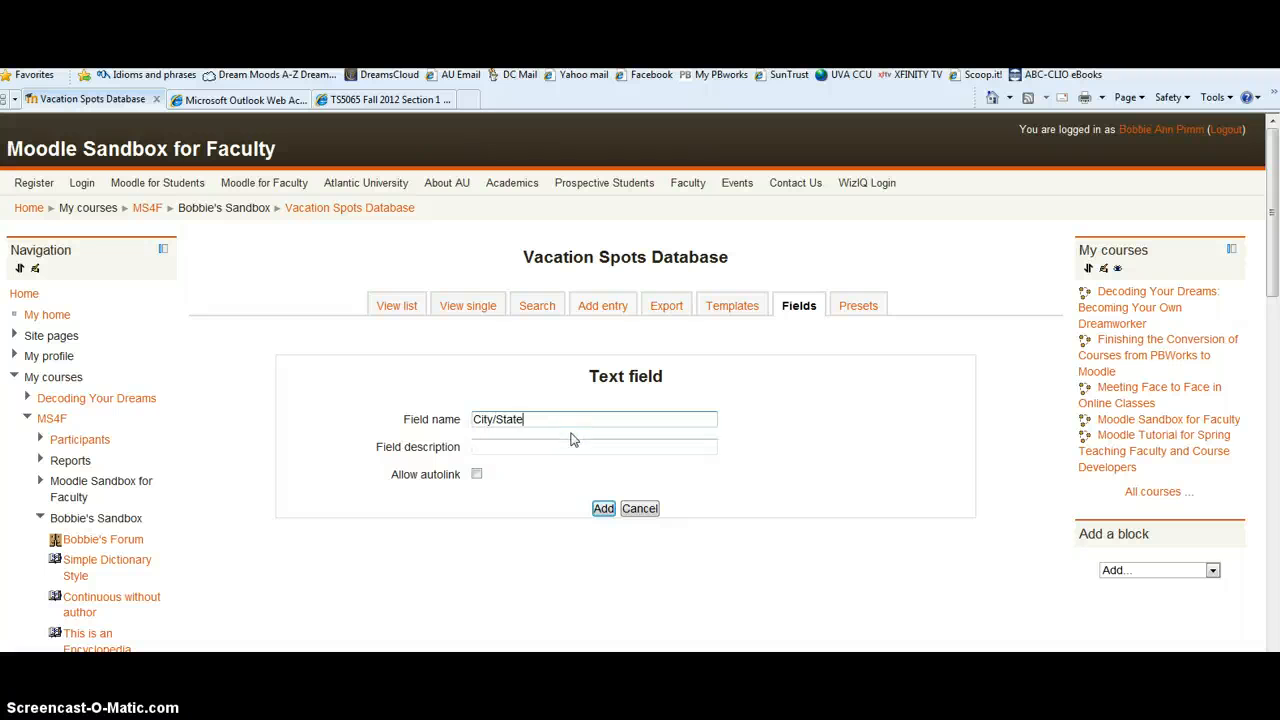
click(565, 442)
text(C)
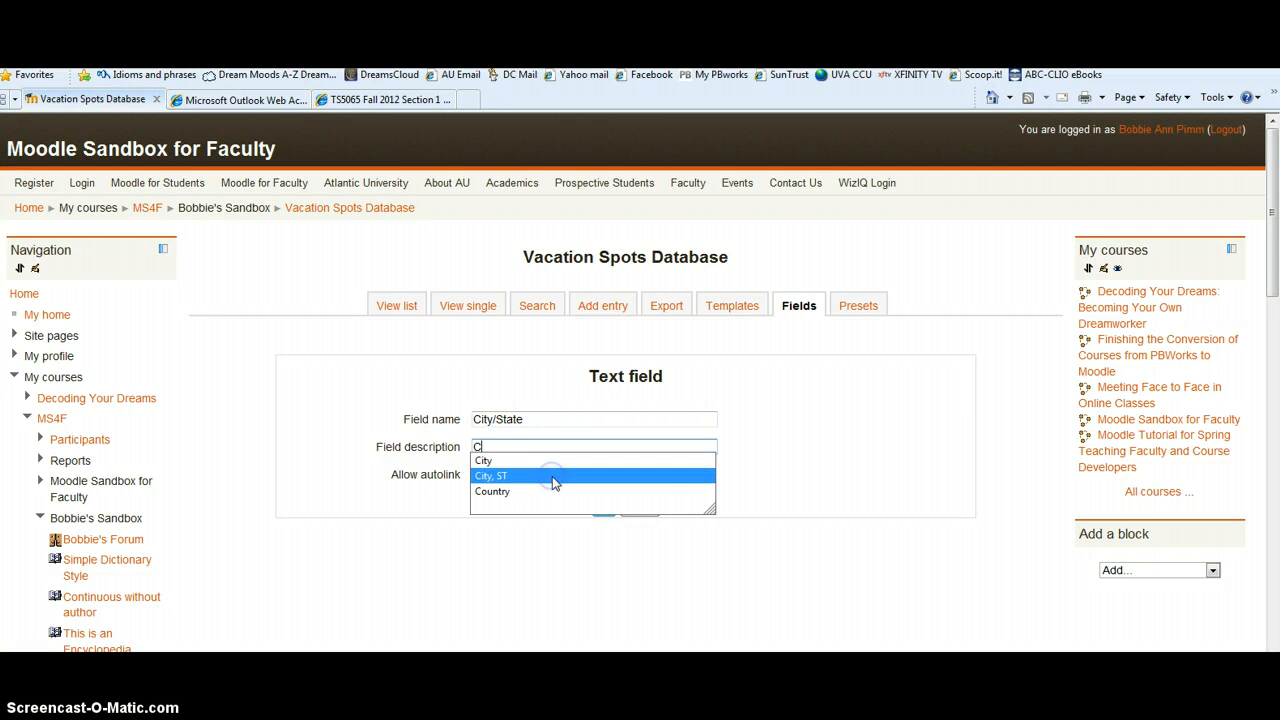
click(552, 476)
click(603, 509)
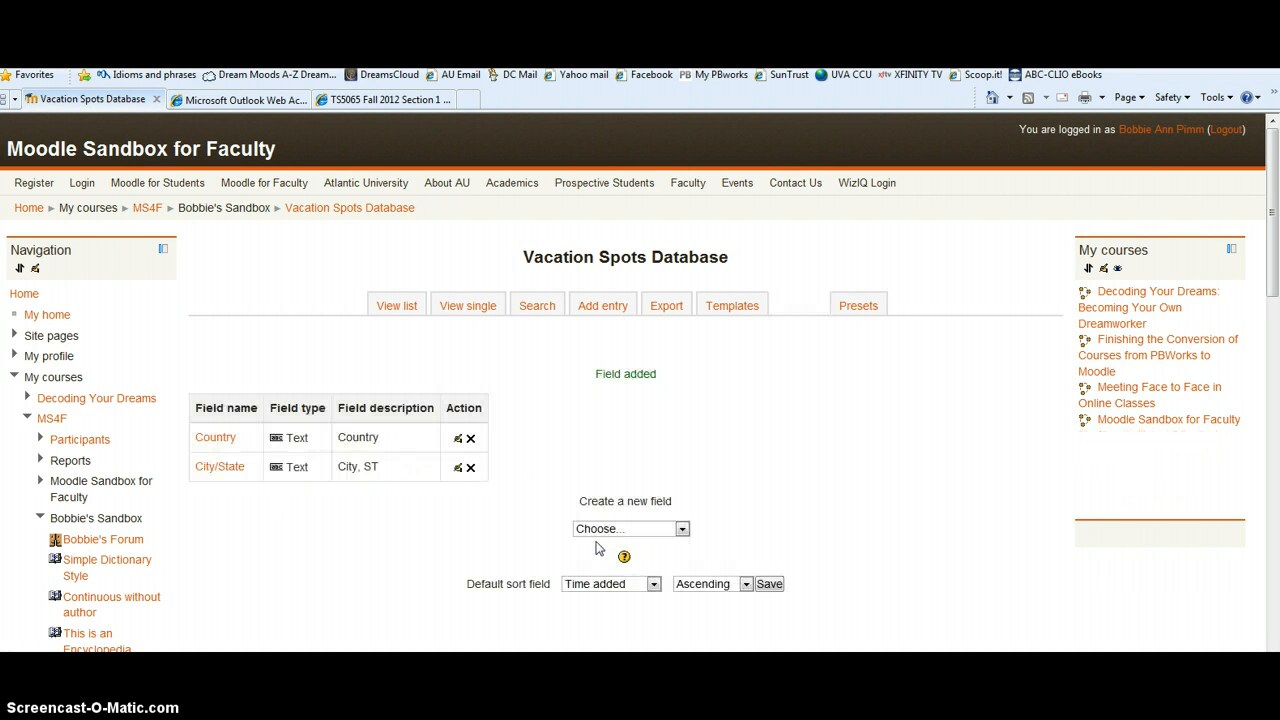
Step: Create a Radio buttons field named "Have you visited" with the description "Have you visited this place?"
click(681, 530)
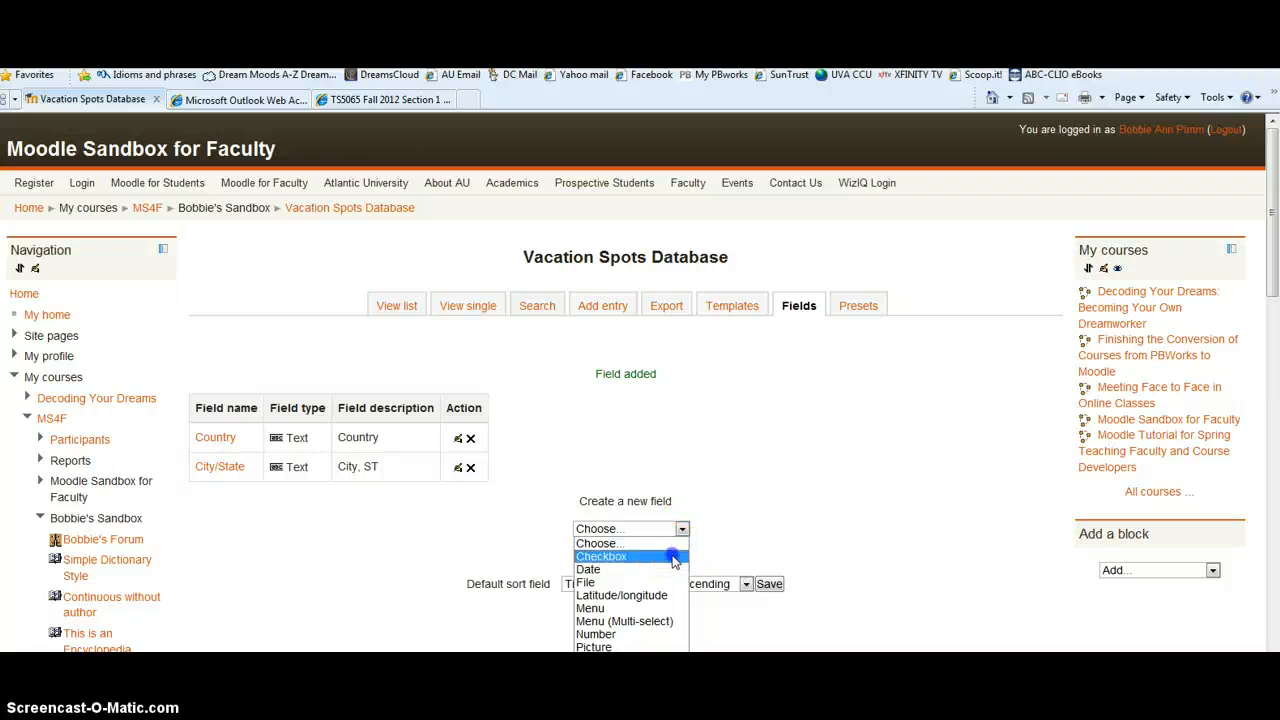
click(651, 648)
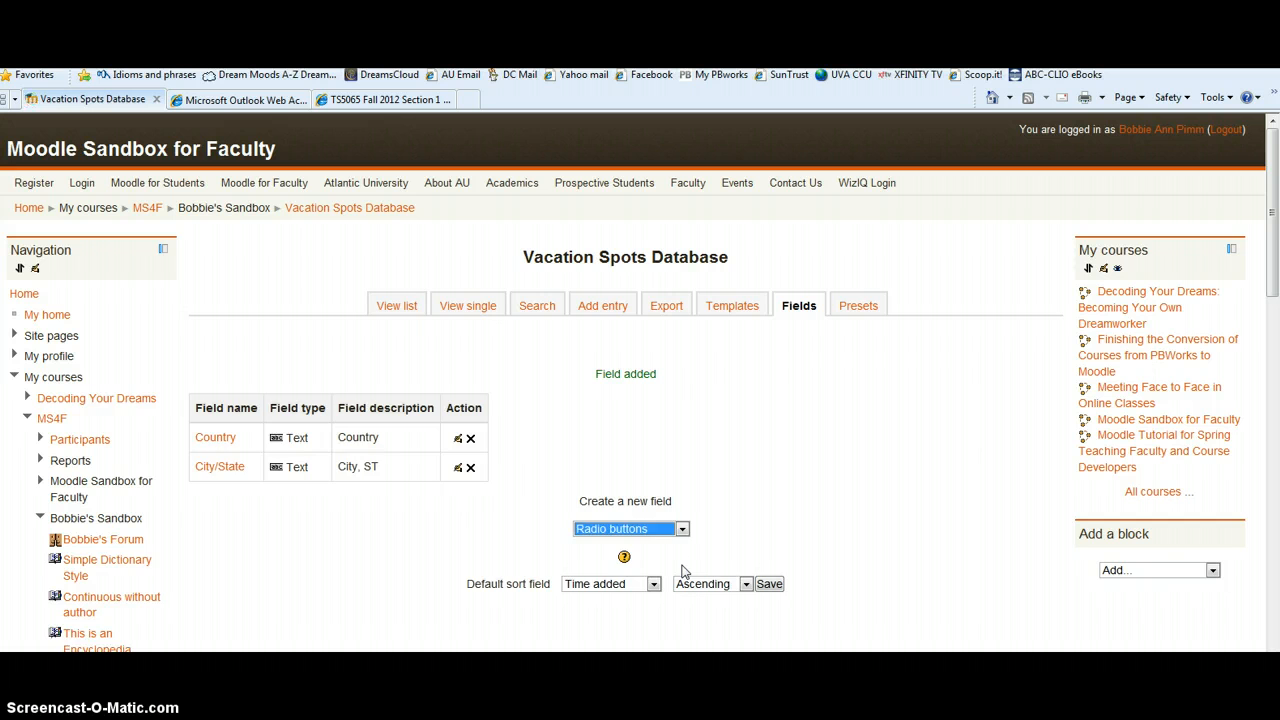
click(553, 419)
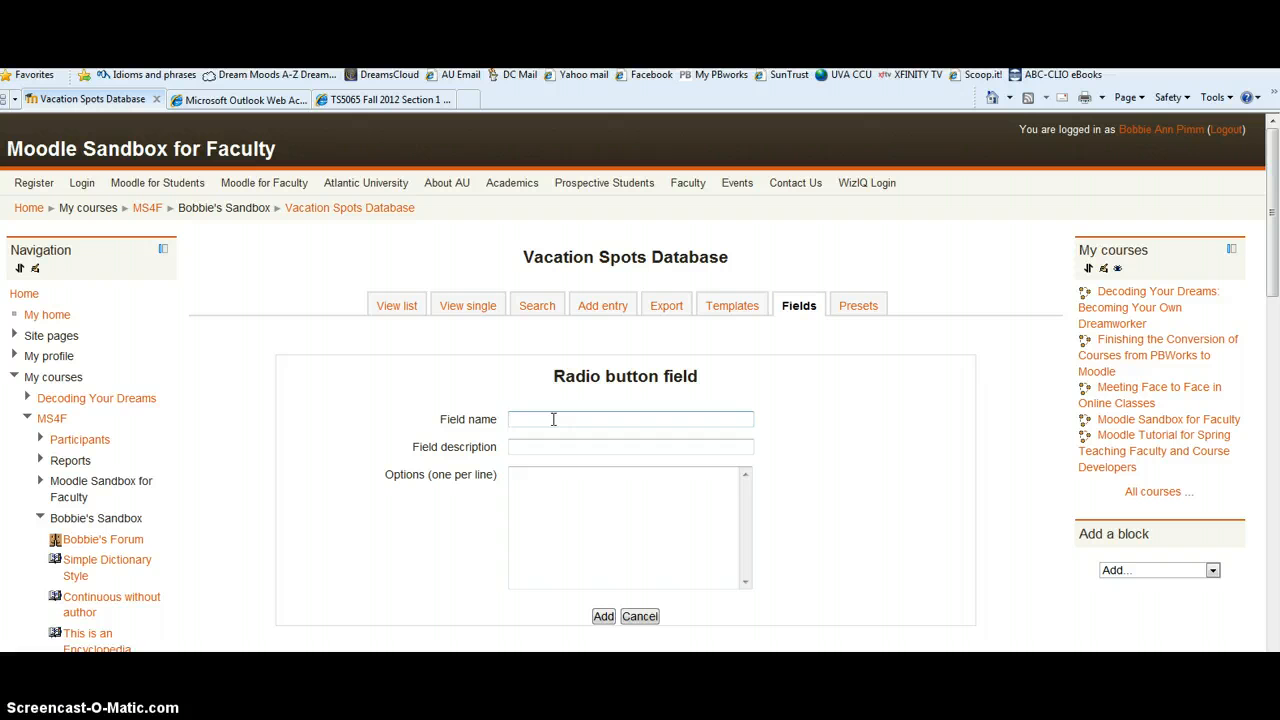
text(Have you visited)
click(578, 442)
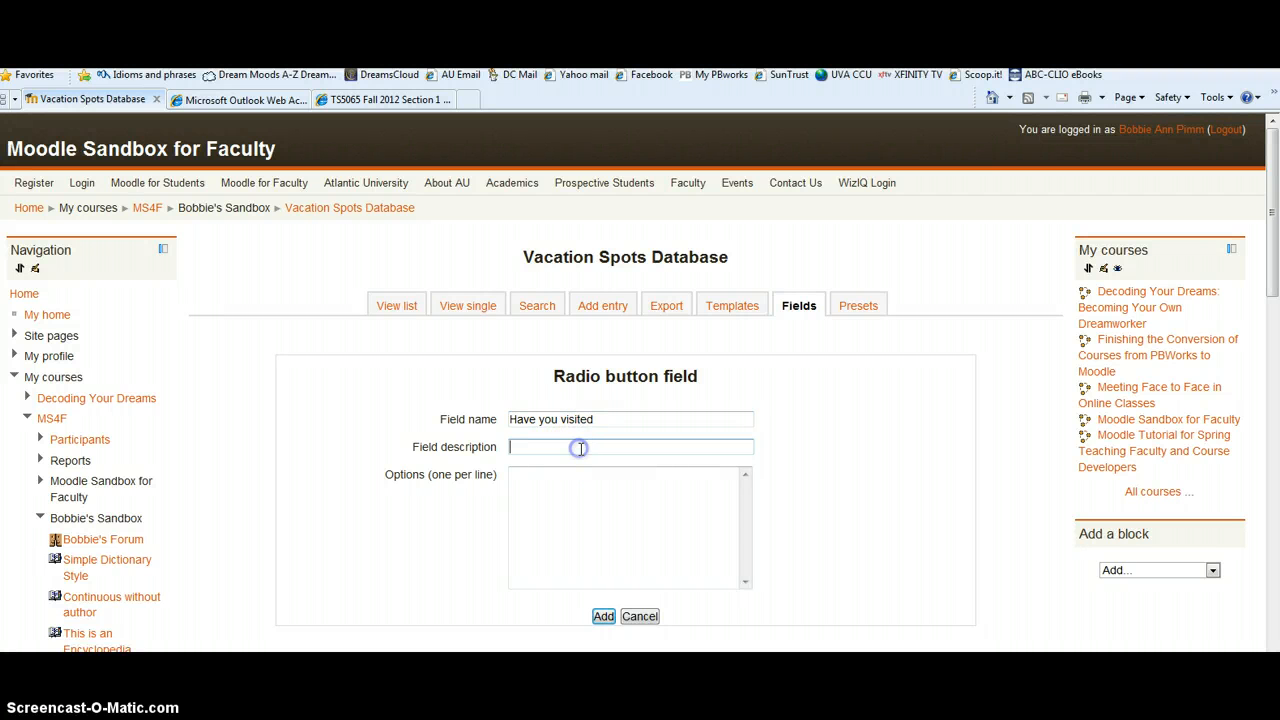
text(Have yo)
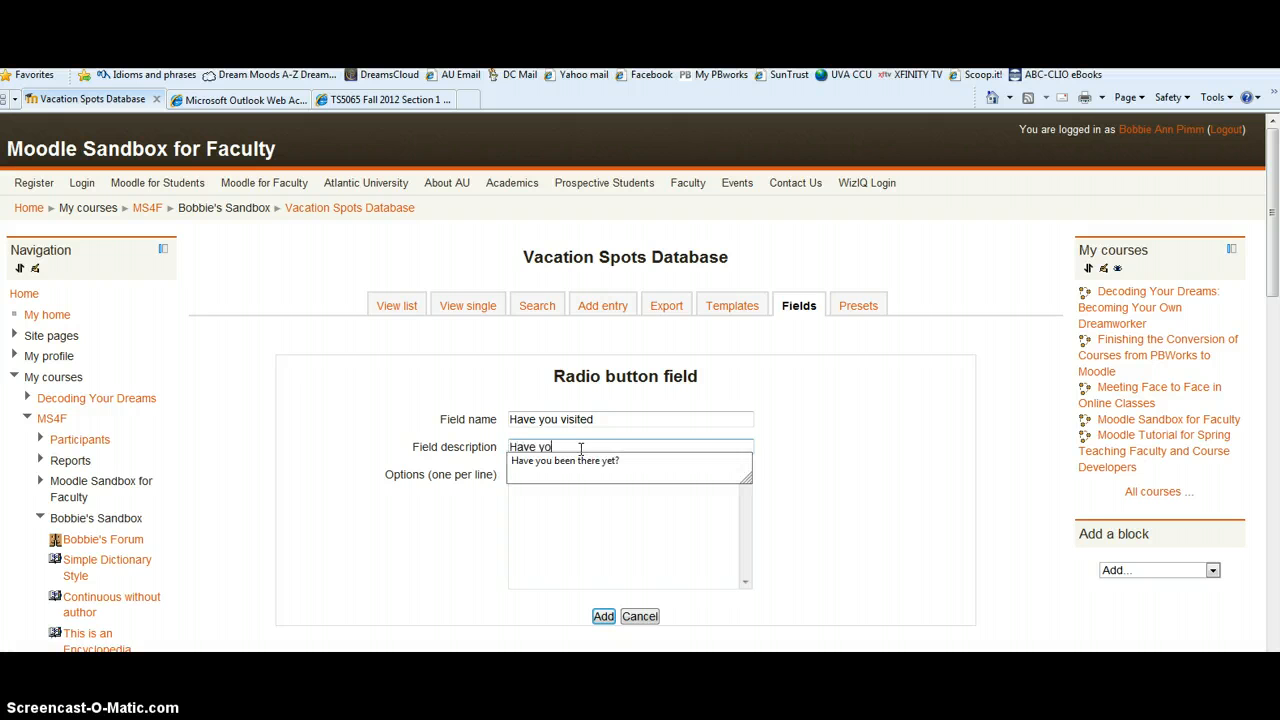
text(u visite)
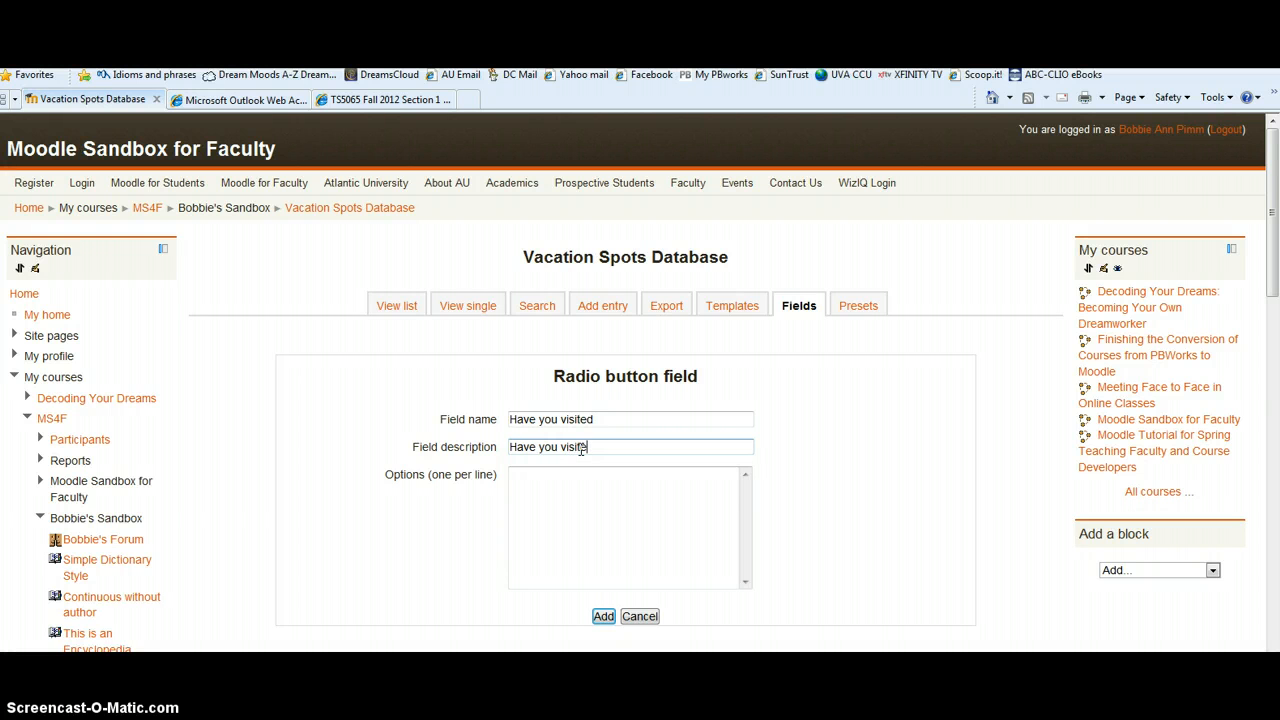
text(d this place?)
Step: Enter the options "Yes, I have visitied." and "No, it is on my wishlist." on separate lines and add the radio button field
click(533, 512)
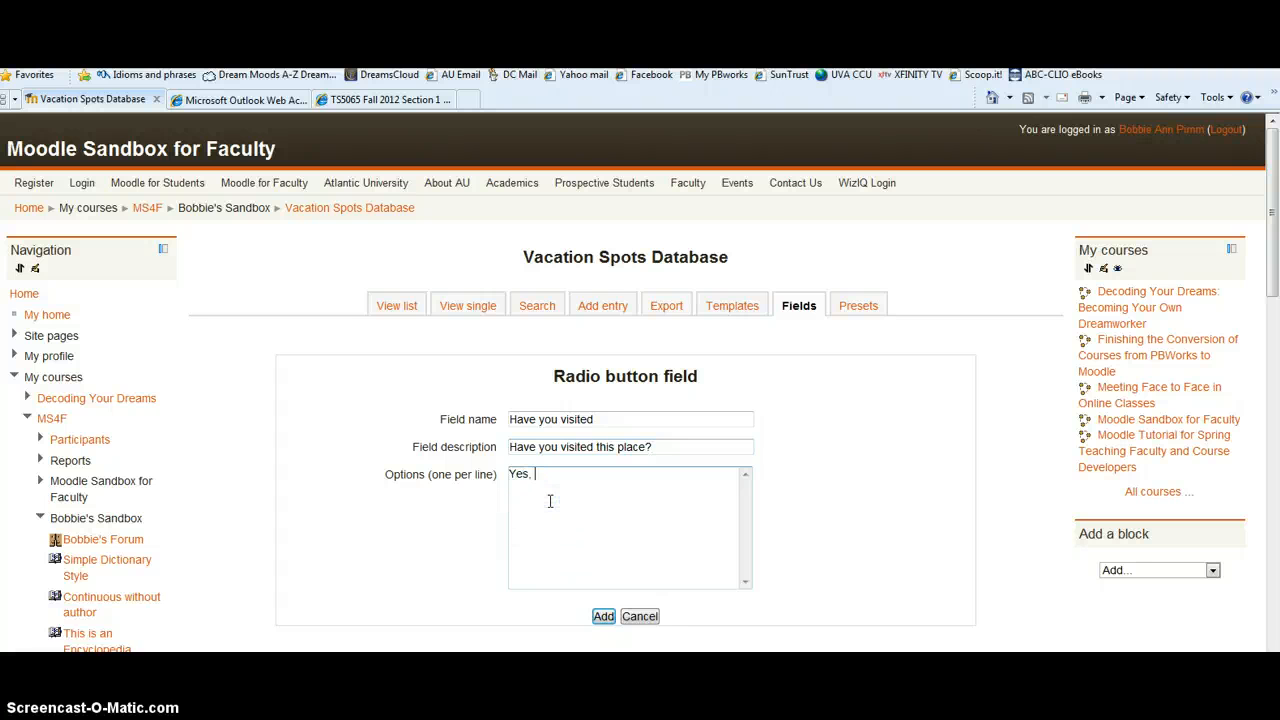
text(Yes, I have)
text( visitied)
text(my)
text( wishlist.)
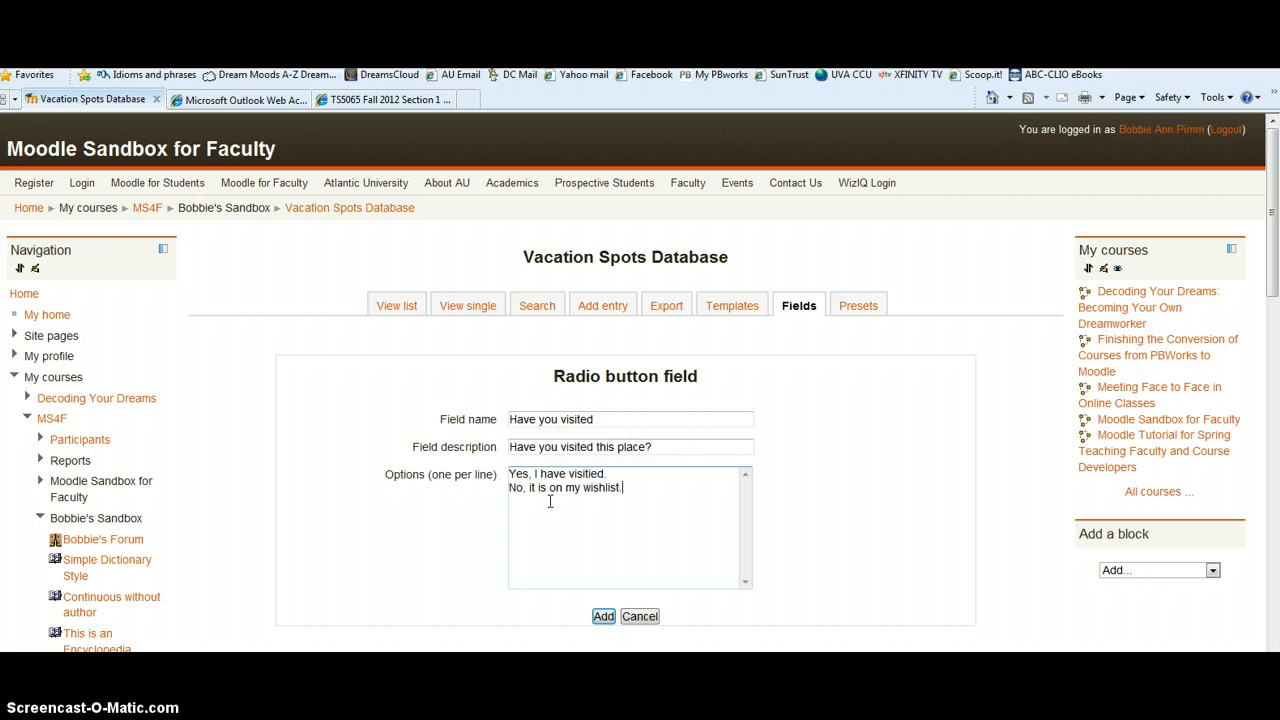
click(604, 617)
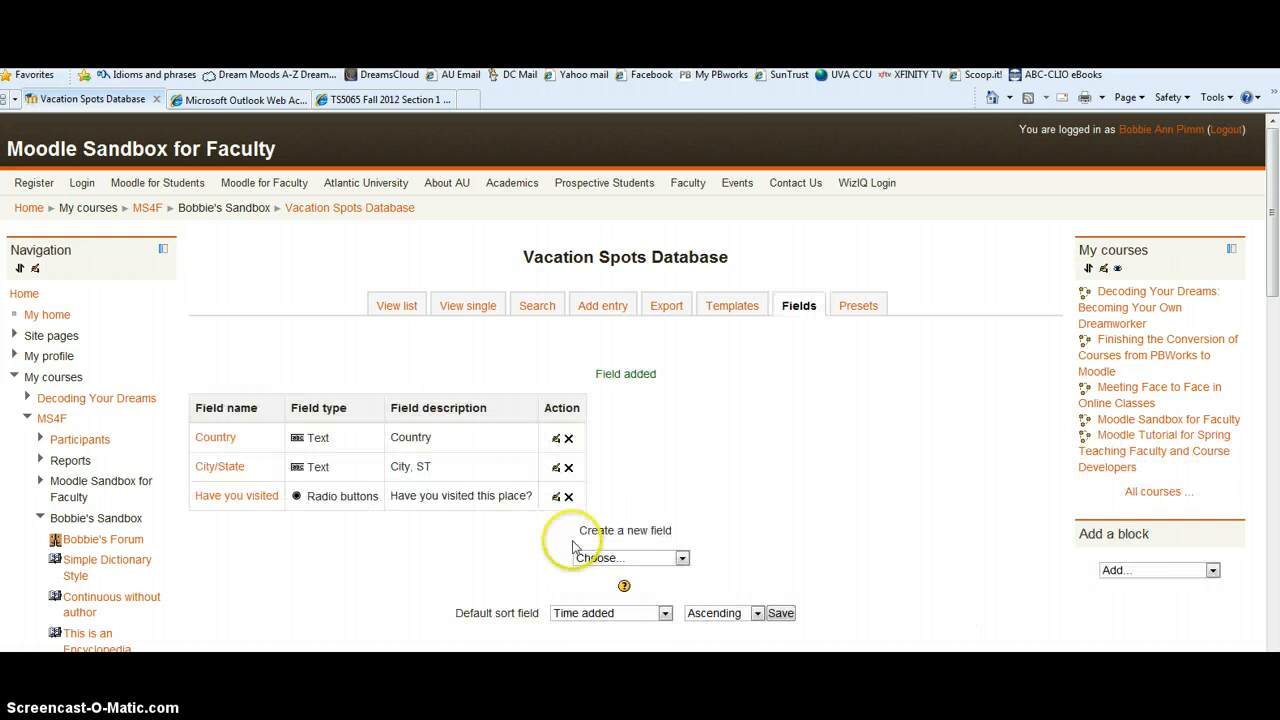
Step: Create a new Latitude/longitude field and name it Lat/Long
click(682, 558)
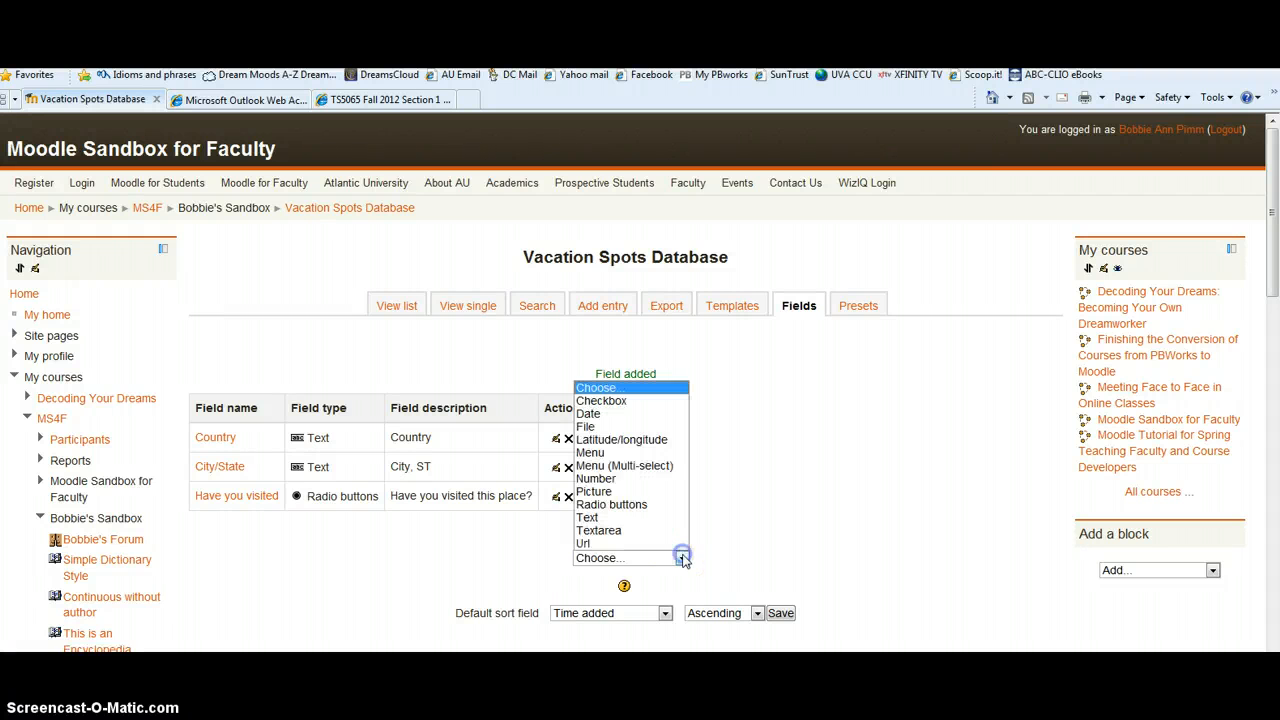
click(660, 439)
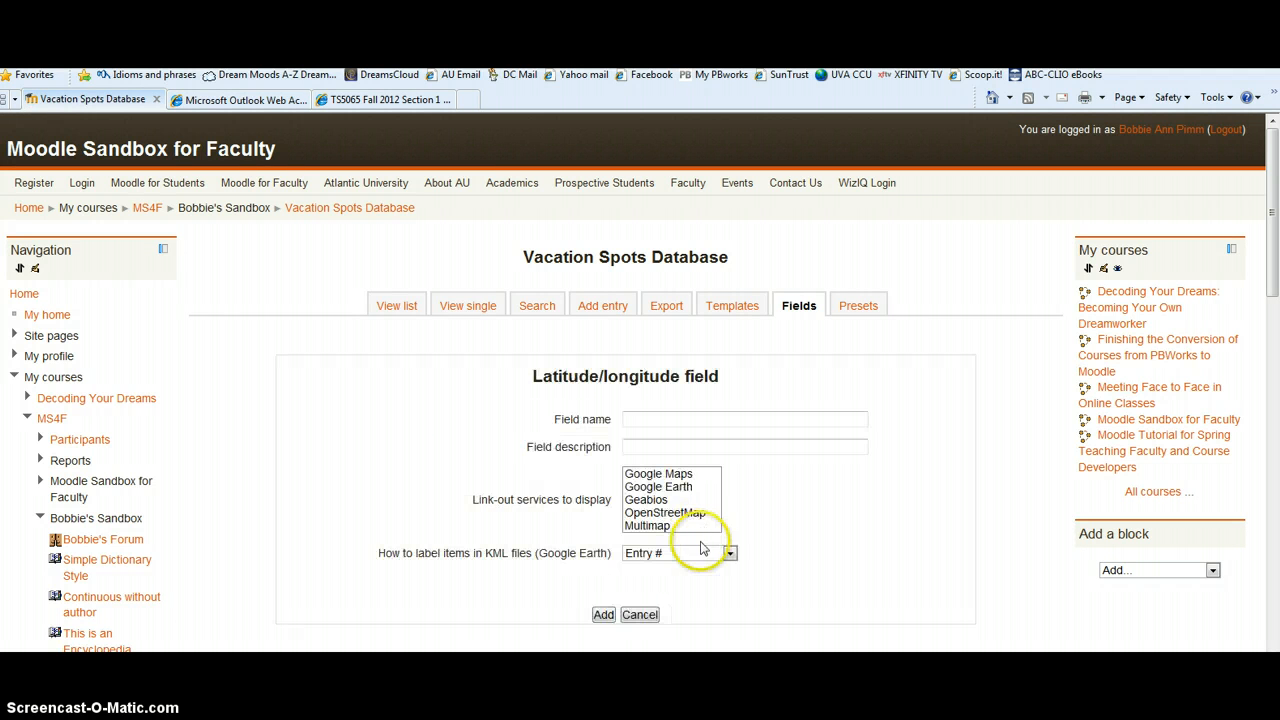
click(656, 419)
click(657, 419)
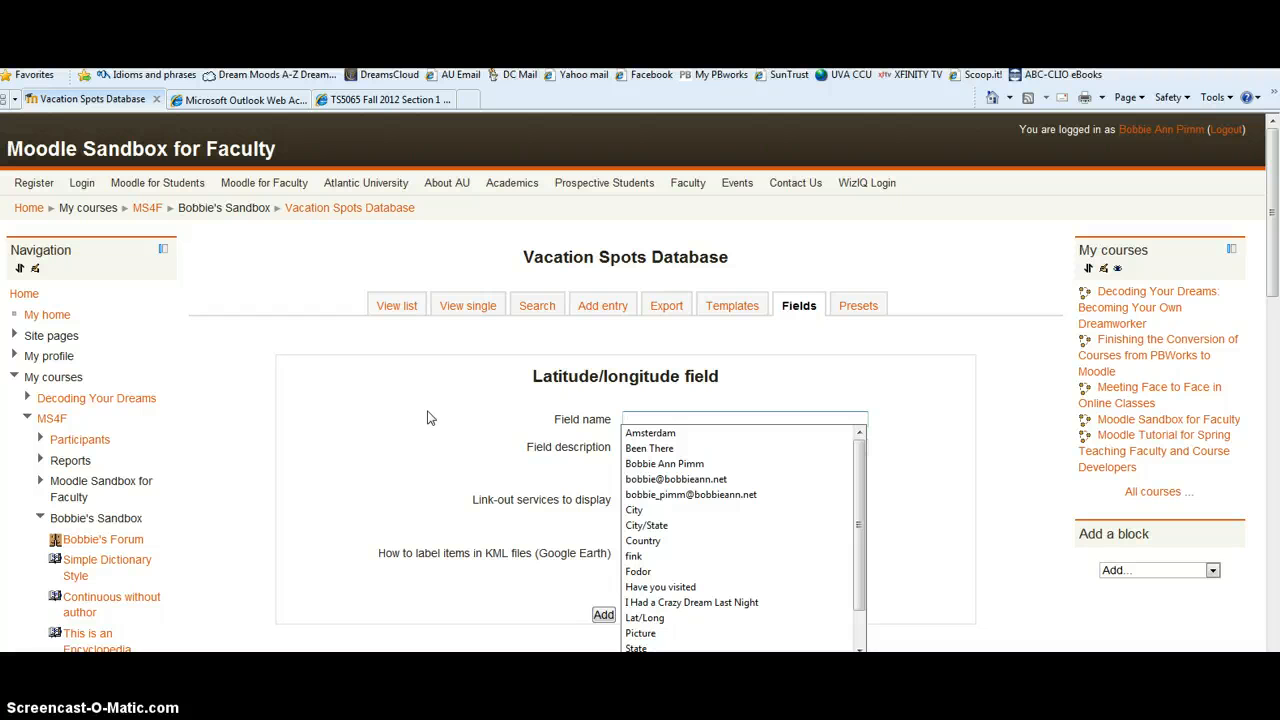
click(417, 447)
click(418, 448)
text(Lat)
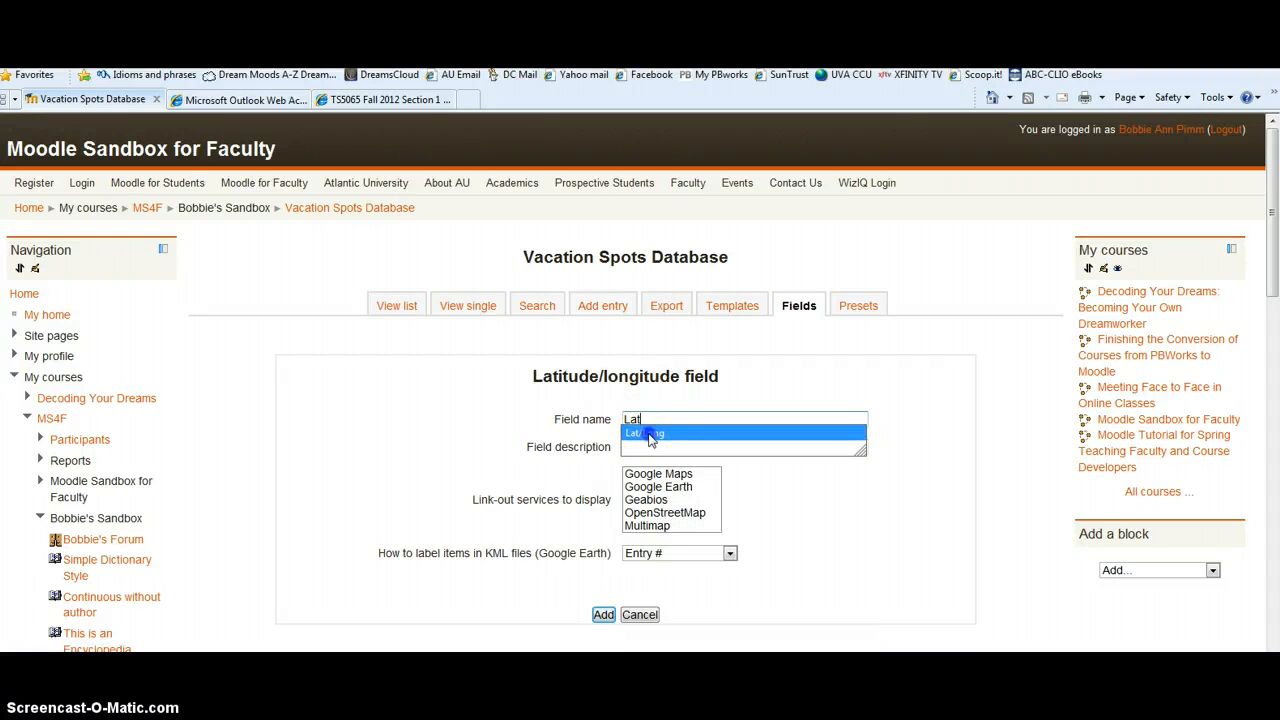
click(648, 433)
Step: Describe the Lat/Long field as "Latitude and Longitude" and select Google Maps as its link-out service
click(649, 447)
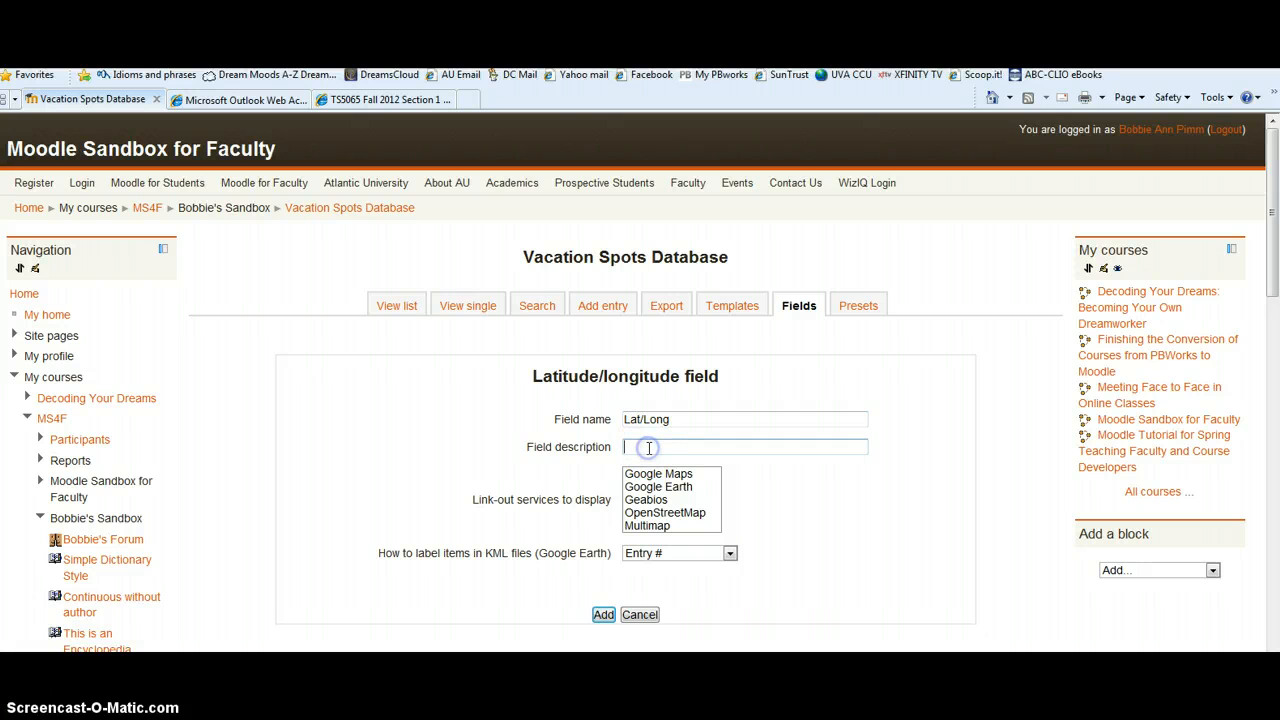
text(La)
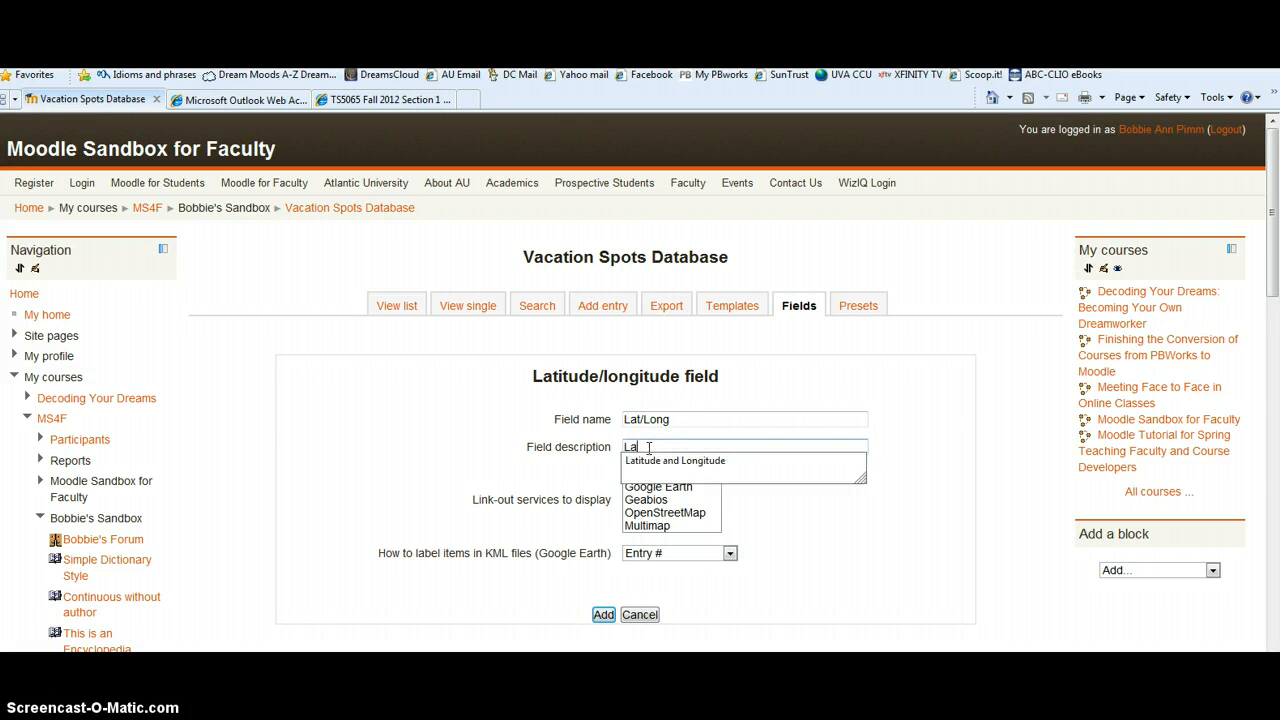
text(titu)
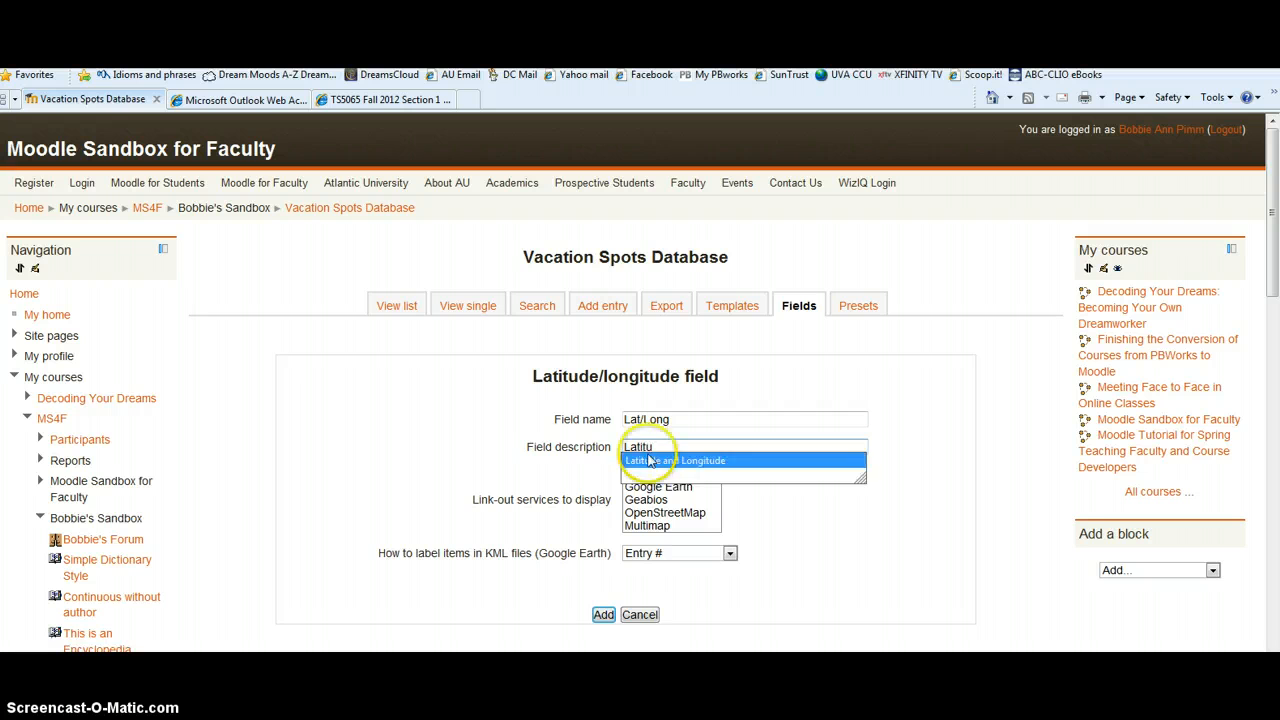
click(650, 461)
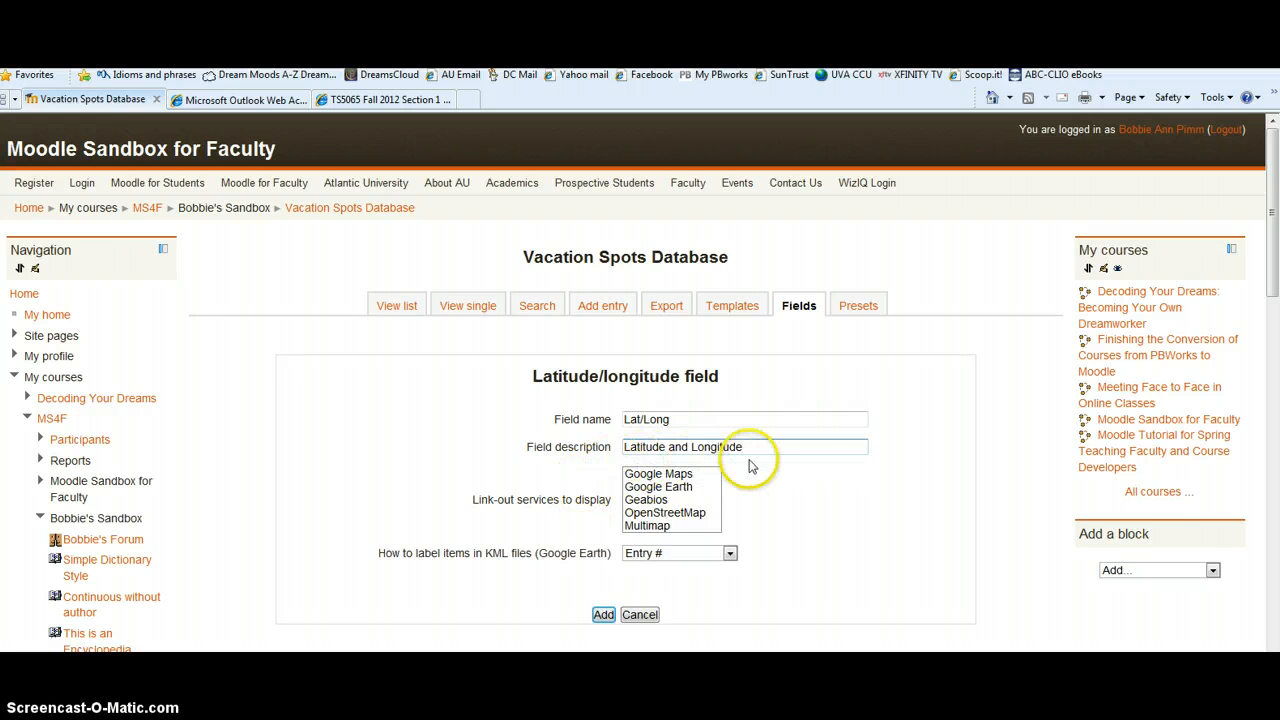
click(683, 475)
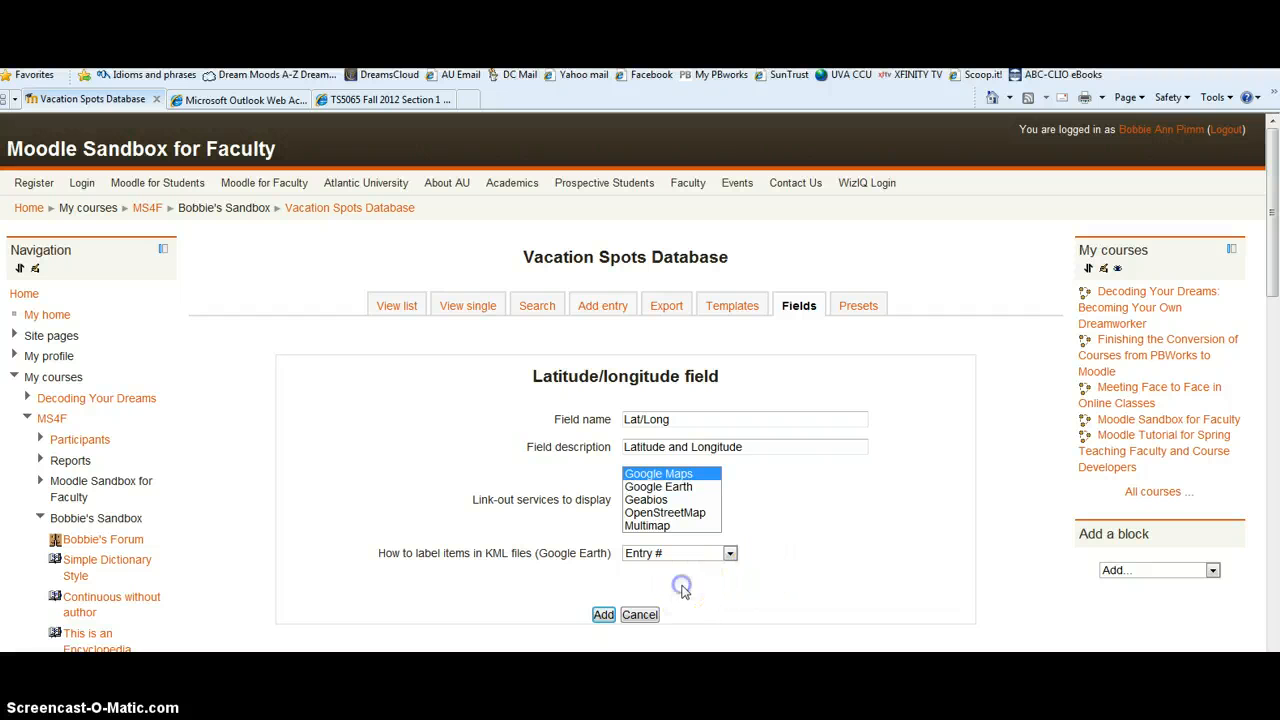
Step: Add the Lat/Long field, and start a new Picture field with "Picture" as both its name and description
click(600, 614)
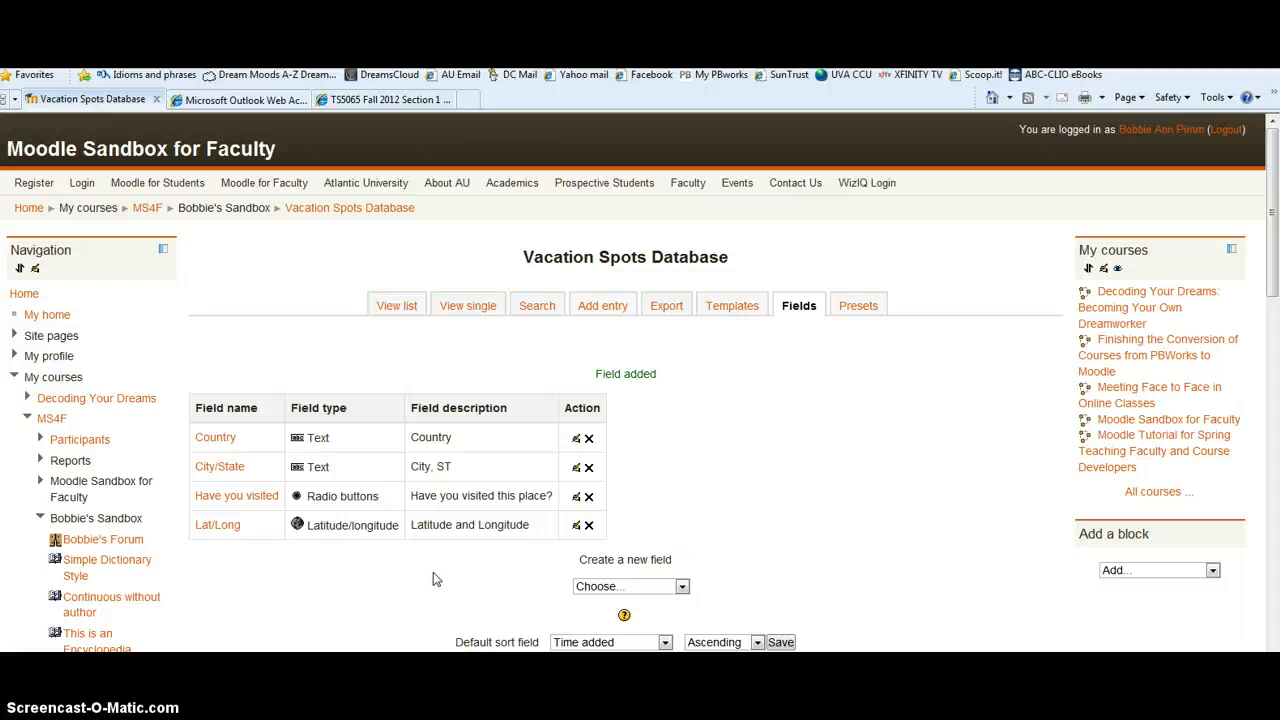
click(681, 588)
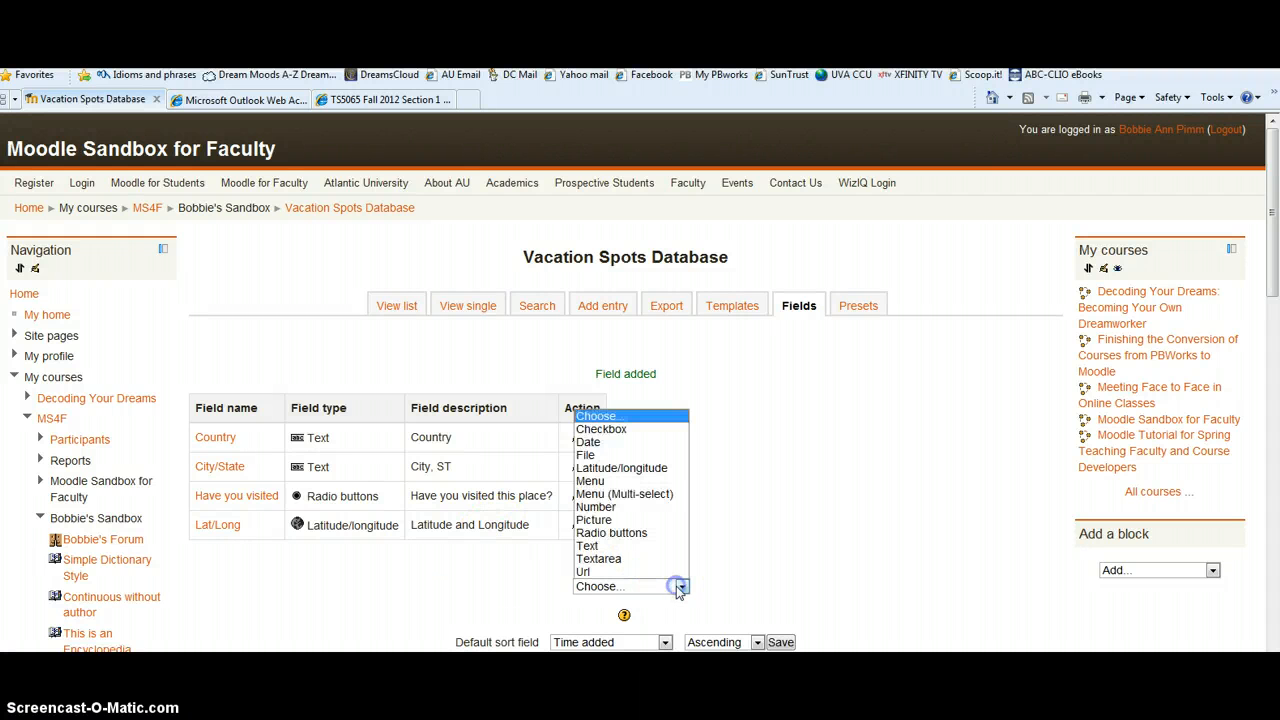
click(640, 519)
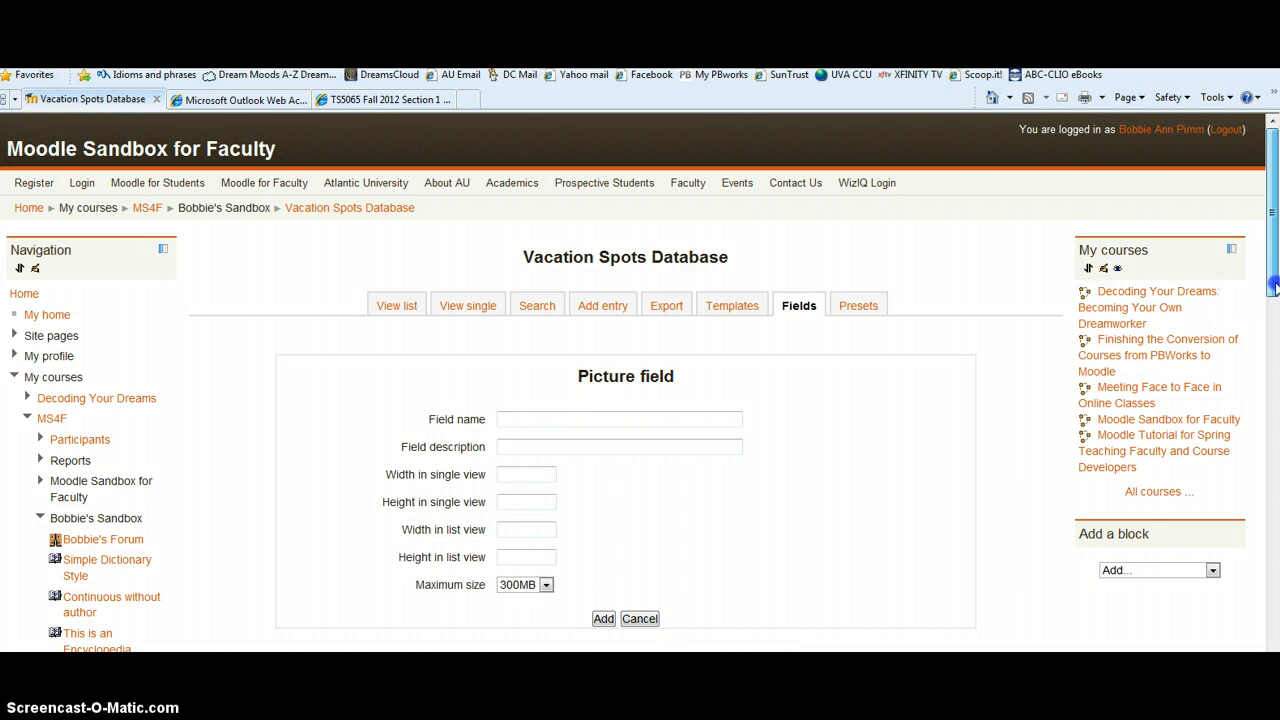
drag(1275, 287, 1275, 300)
click(602, 364)
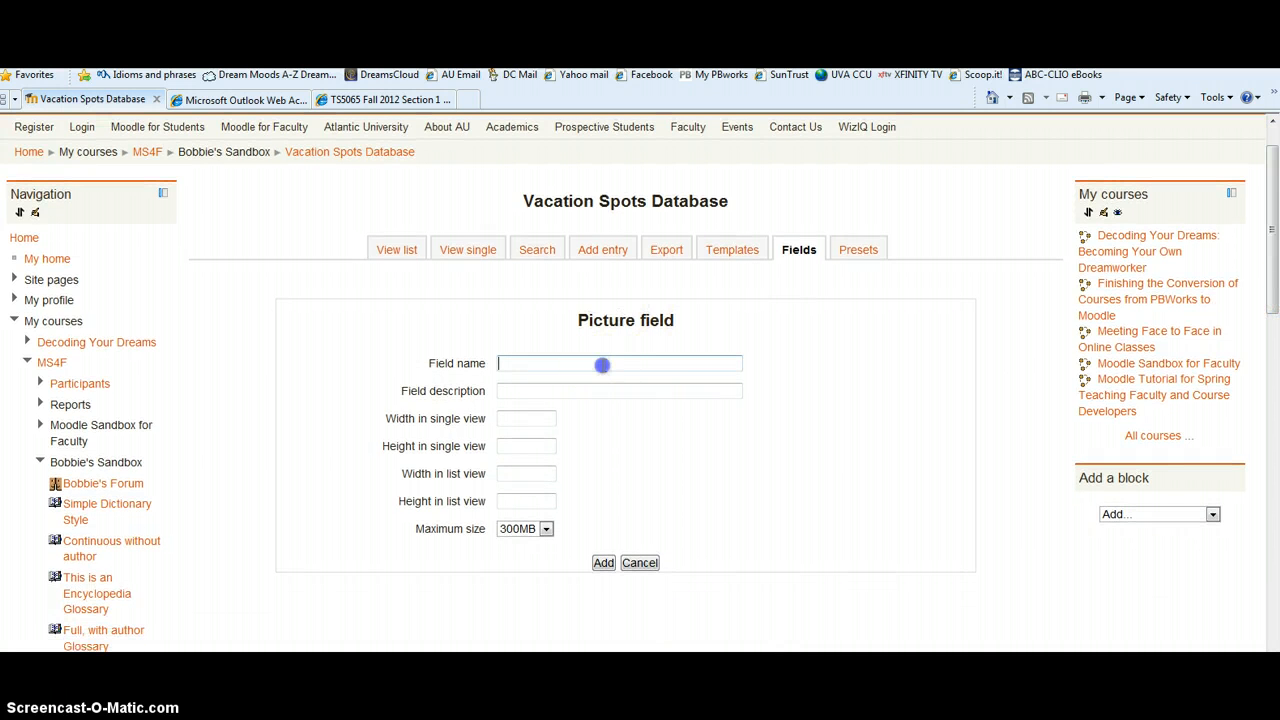
text(Picute)
key(BackSpace)
text(t)
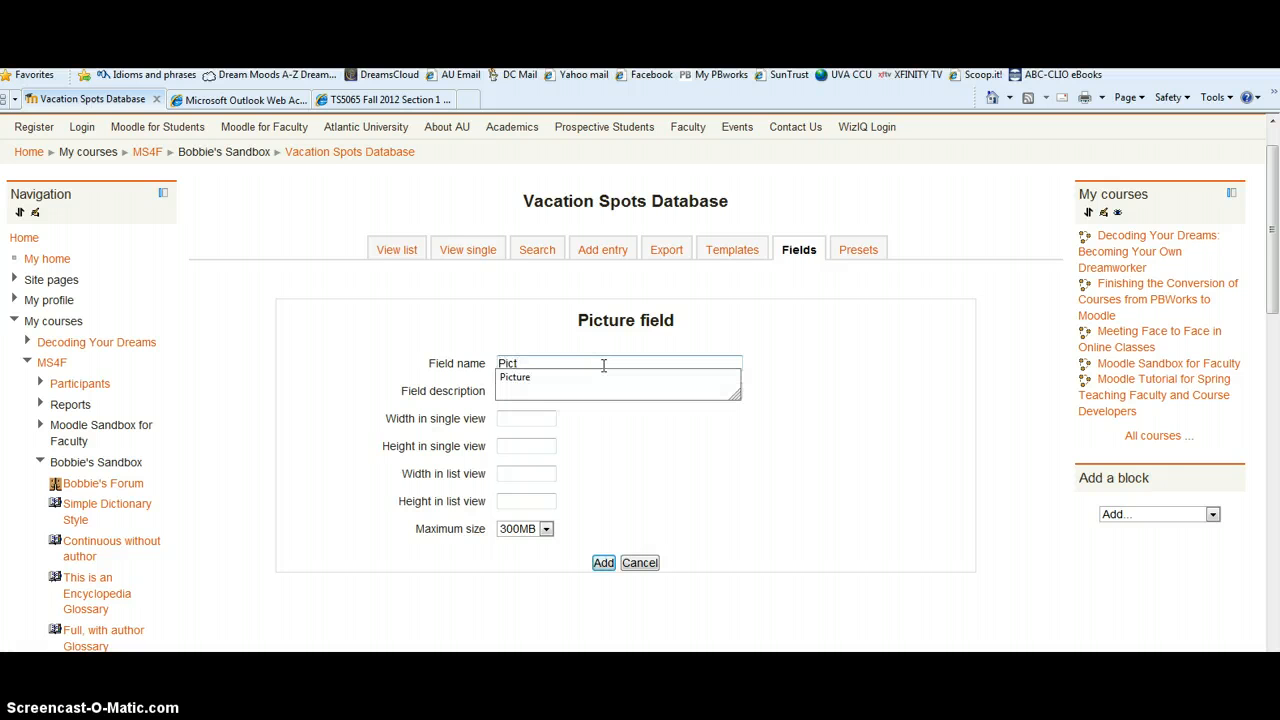
click(599, 379)
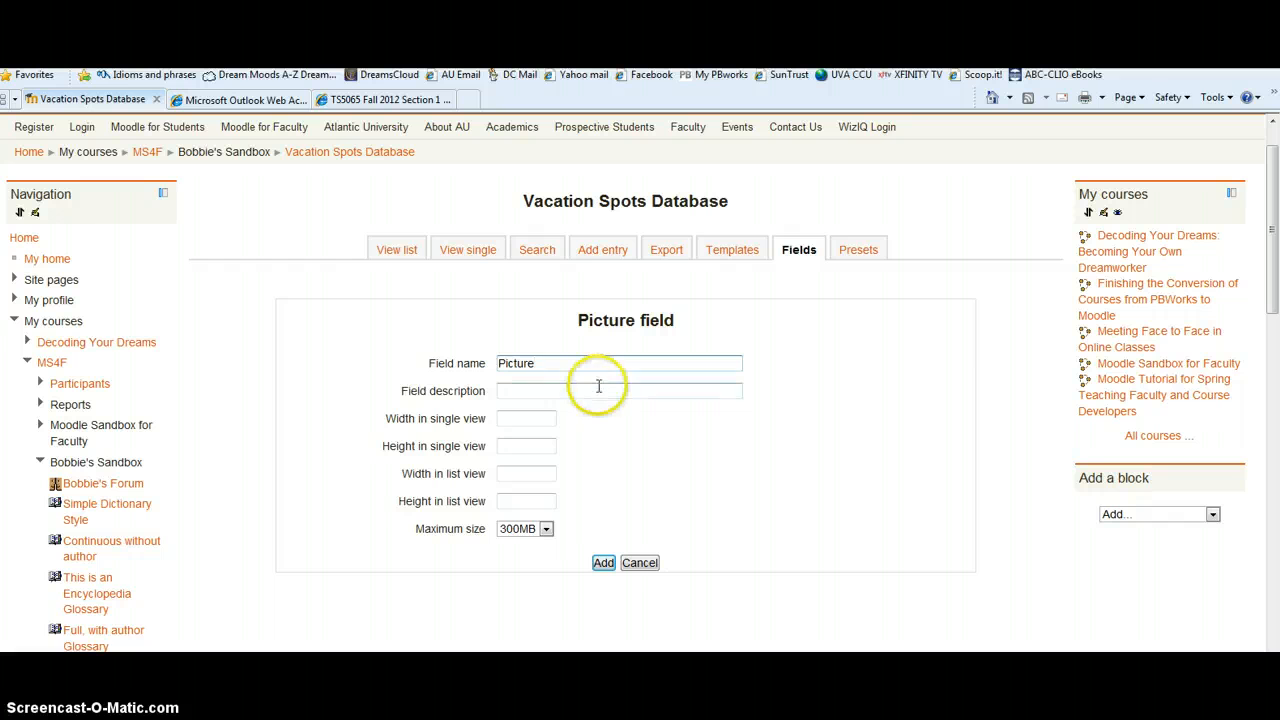
click(599, 391)
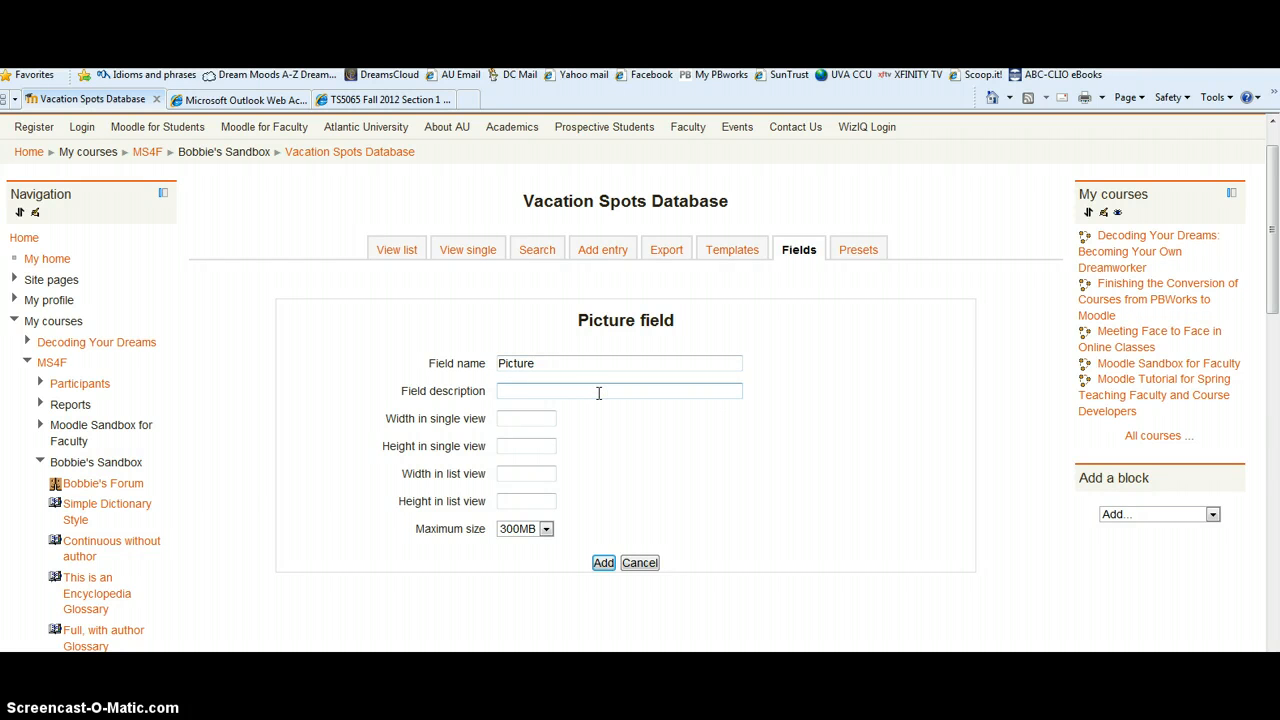
text(Picture)
Step: Set the picture's single view size to 400 by 400 and its list view size to 200 by 200
click(534, 419)
text(400)
click(534, 444)
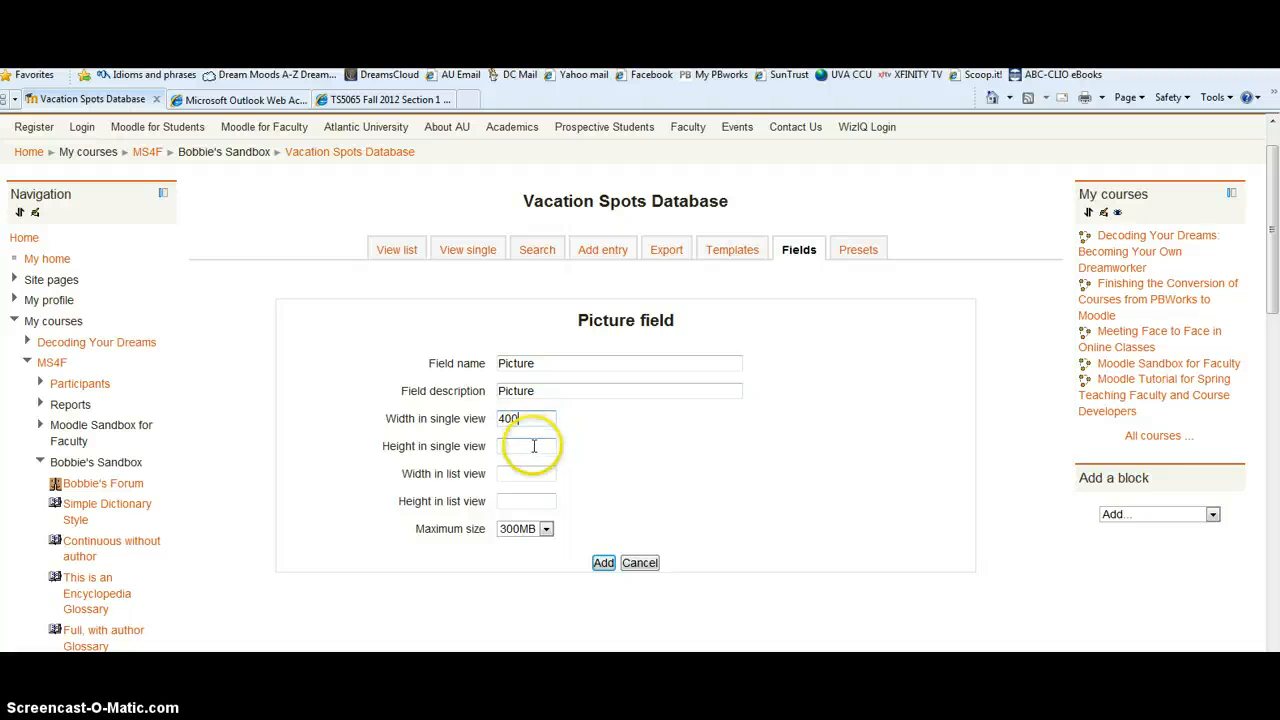
text(400)
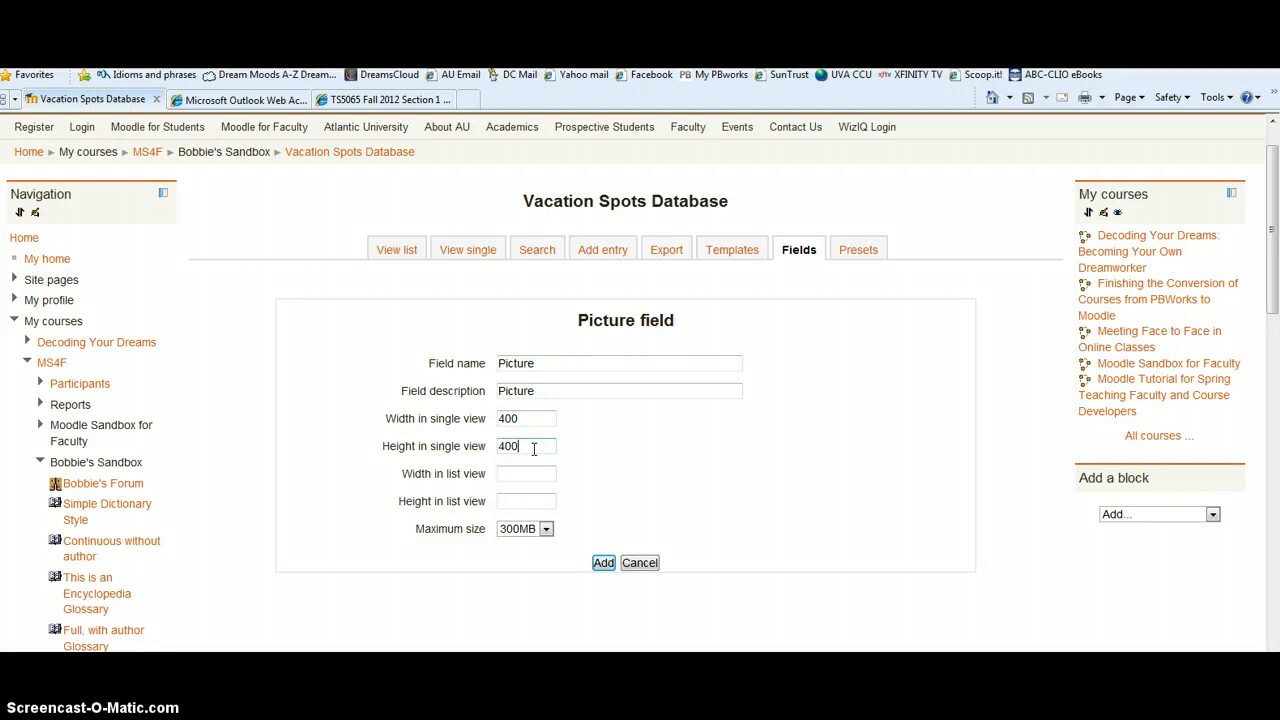
click(531, 473)
text(200)
click(527, 502)
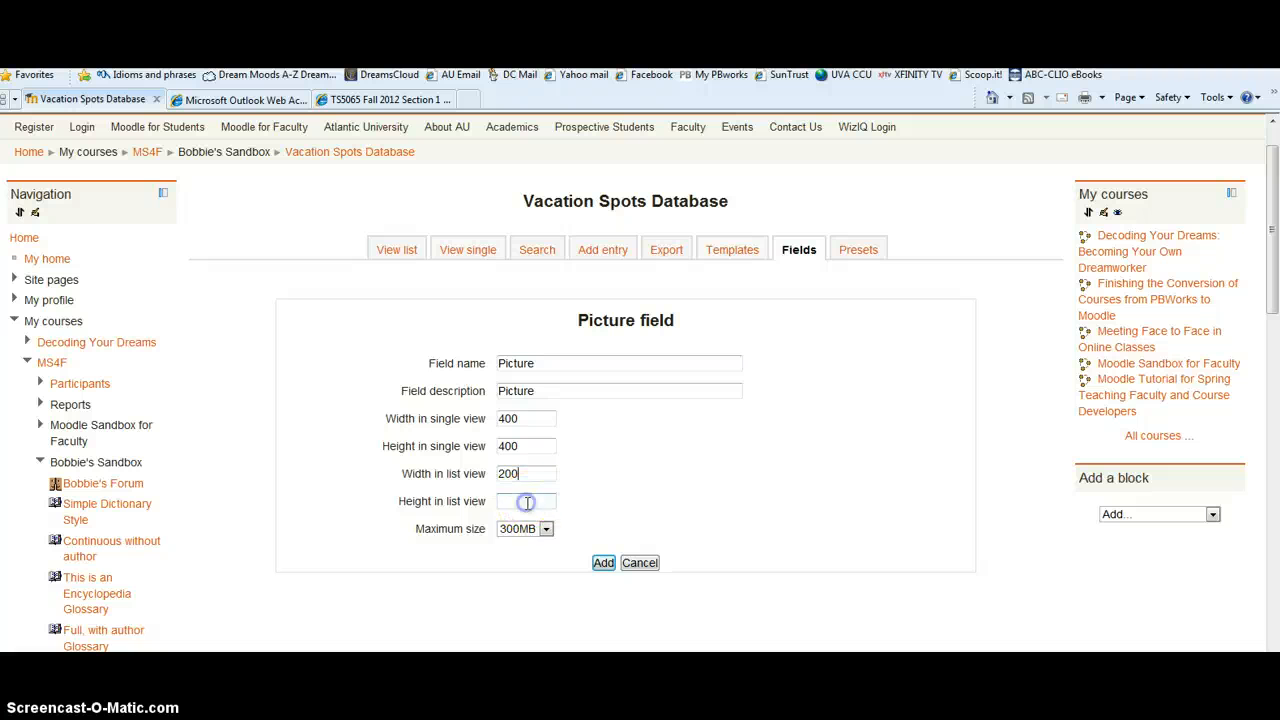
text(200)
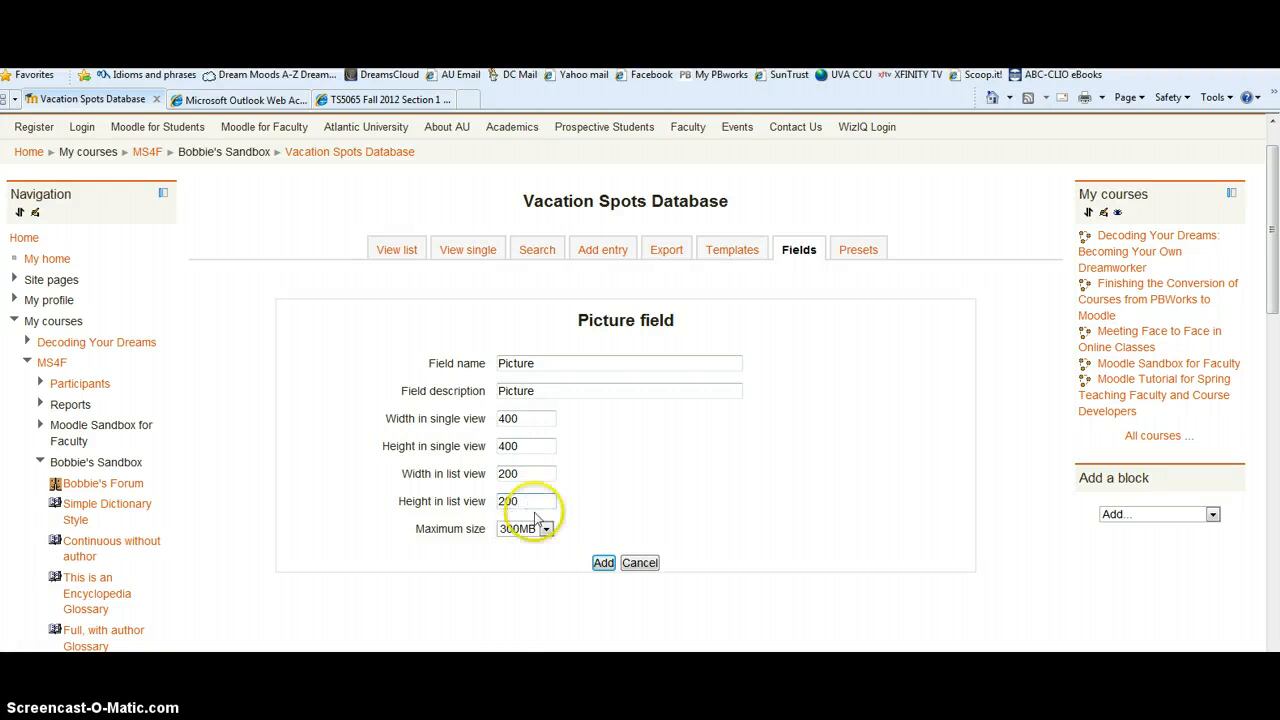
Step: Limit the picture's maximum size to 5MB and add the field to the database
click(545, 528)
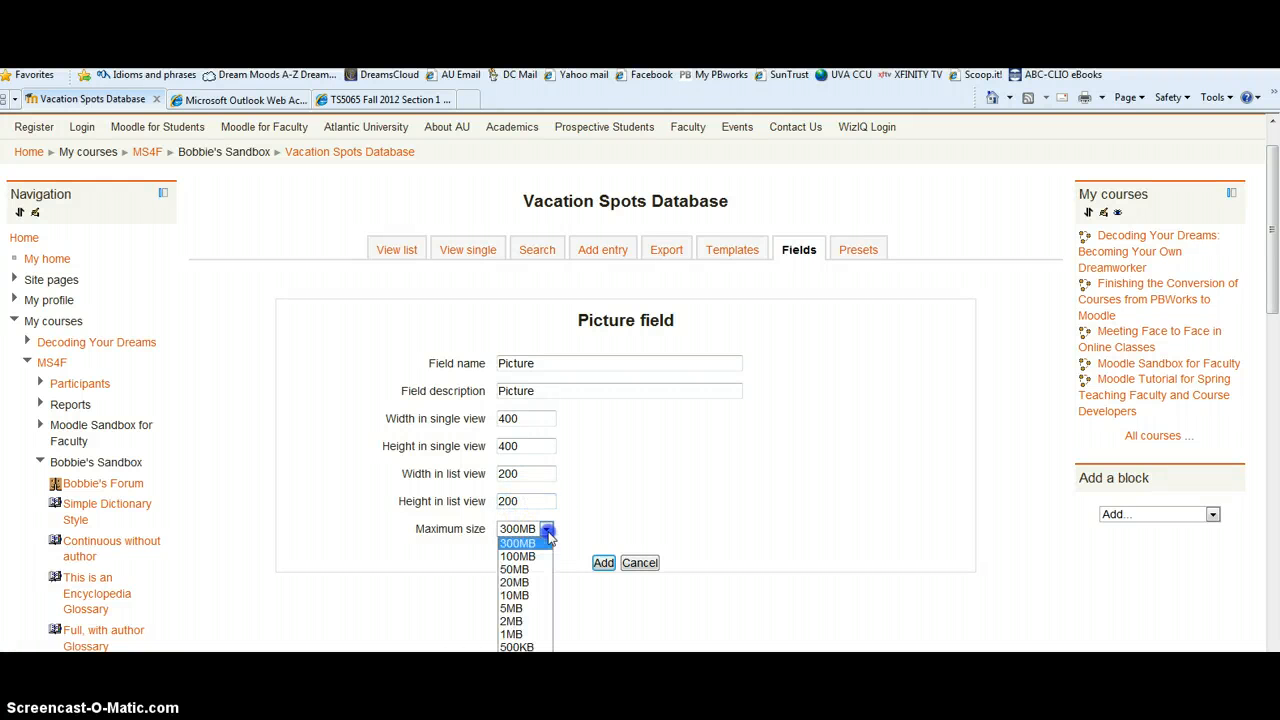
click(533, 610)
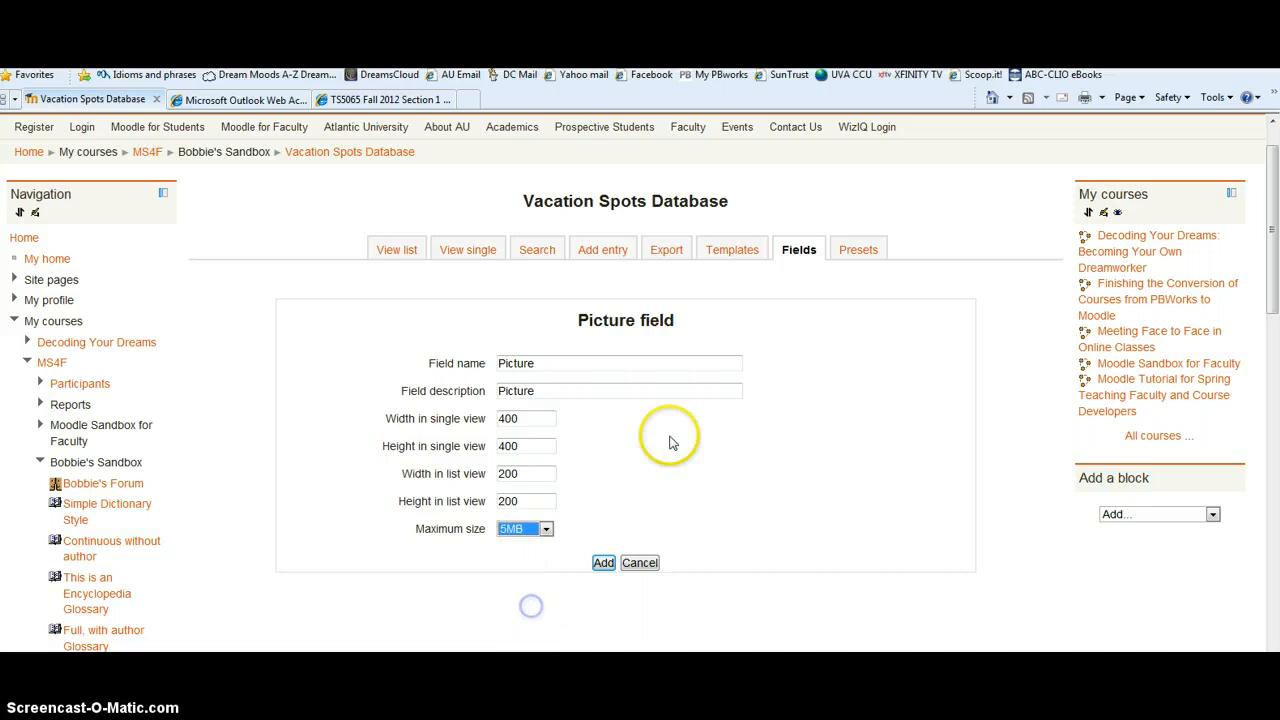
click(603, 563)
click(849, 380)
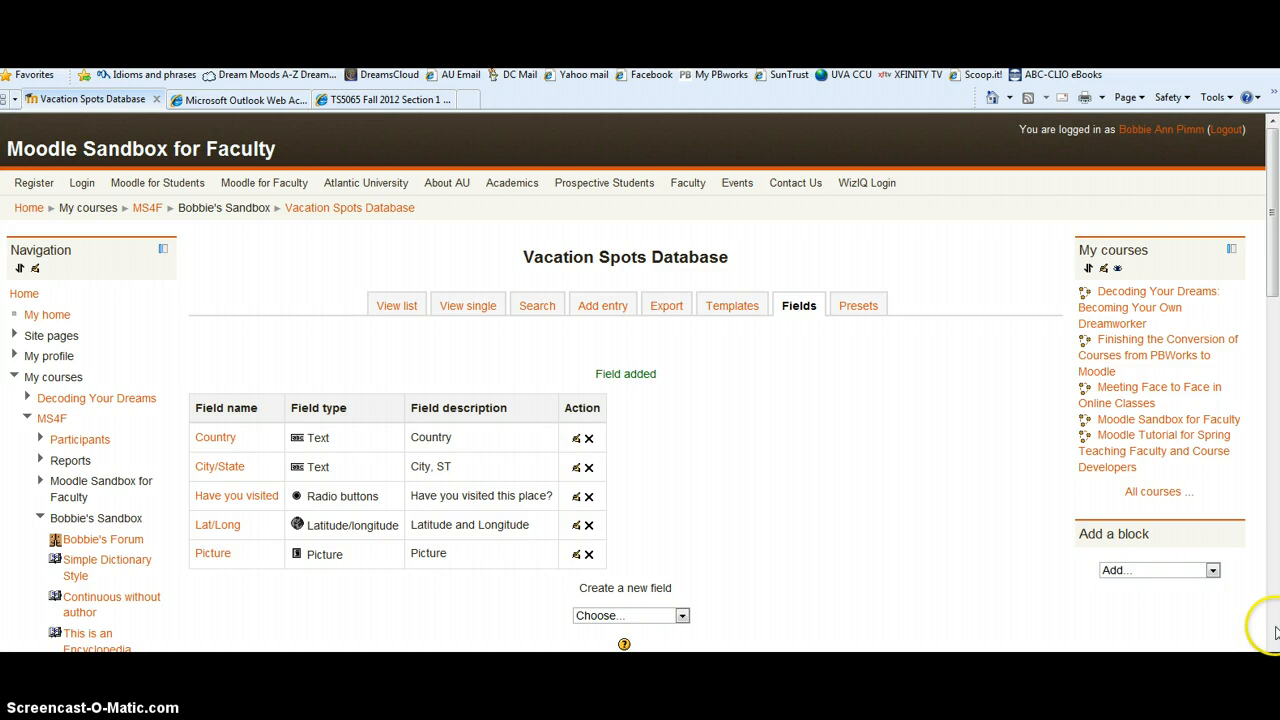
Step: Set the database's default sort field to Country and save the change
drag(1270, 251, 1270, 308)
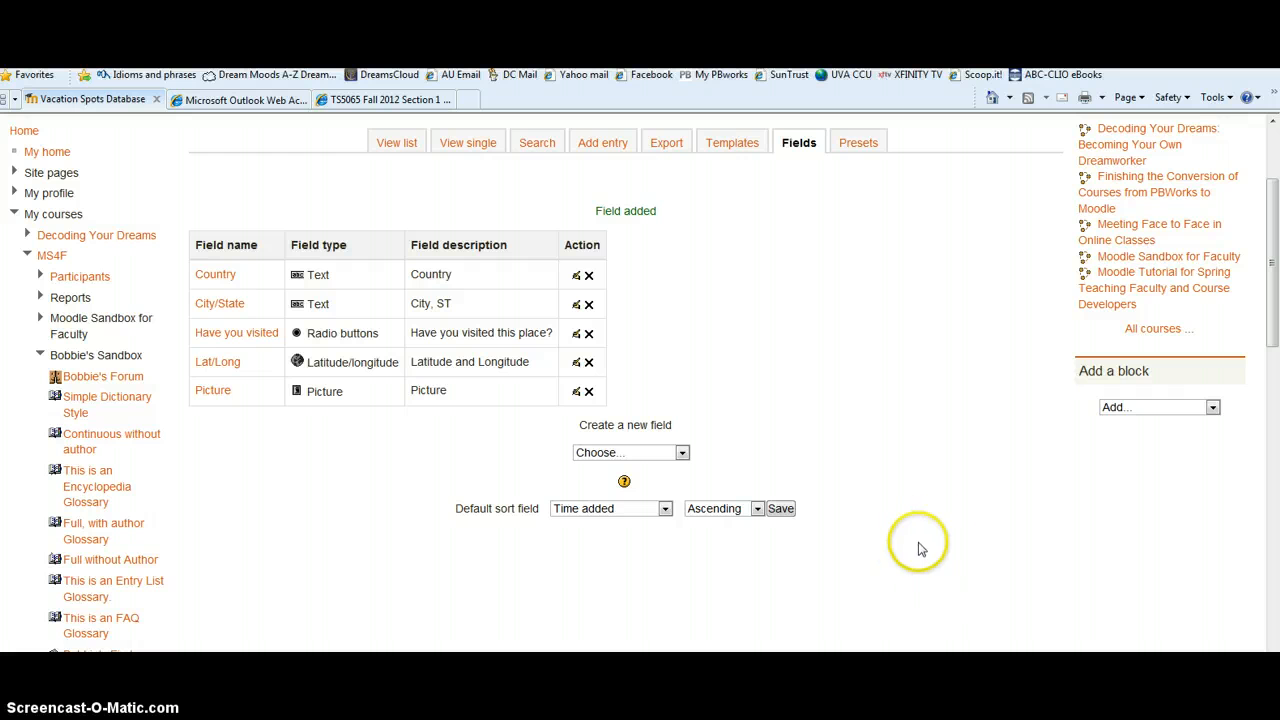
mouse_move(1270, 318)
mouse_down()
mouse_move(1272, 424)
mouse_move(1275, 274)
mouse_move(1275, 303)
mouse_up()
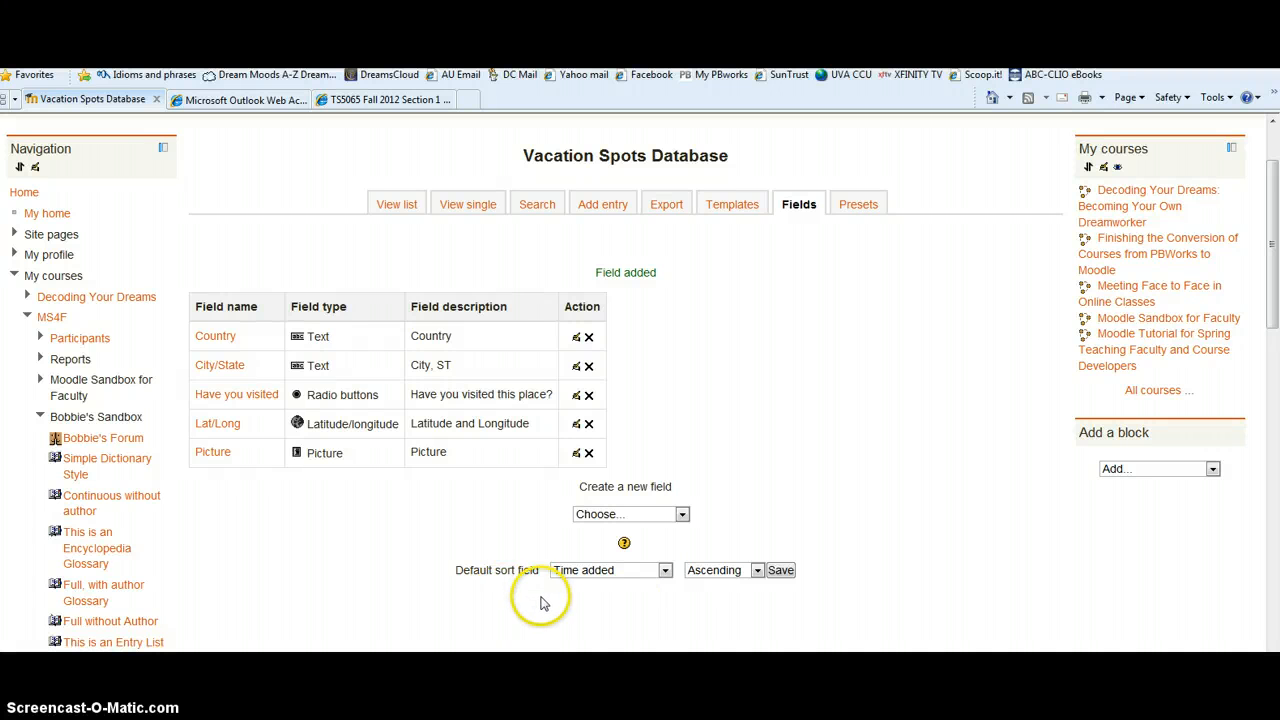
click(665, 571)
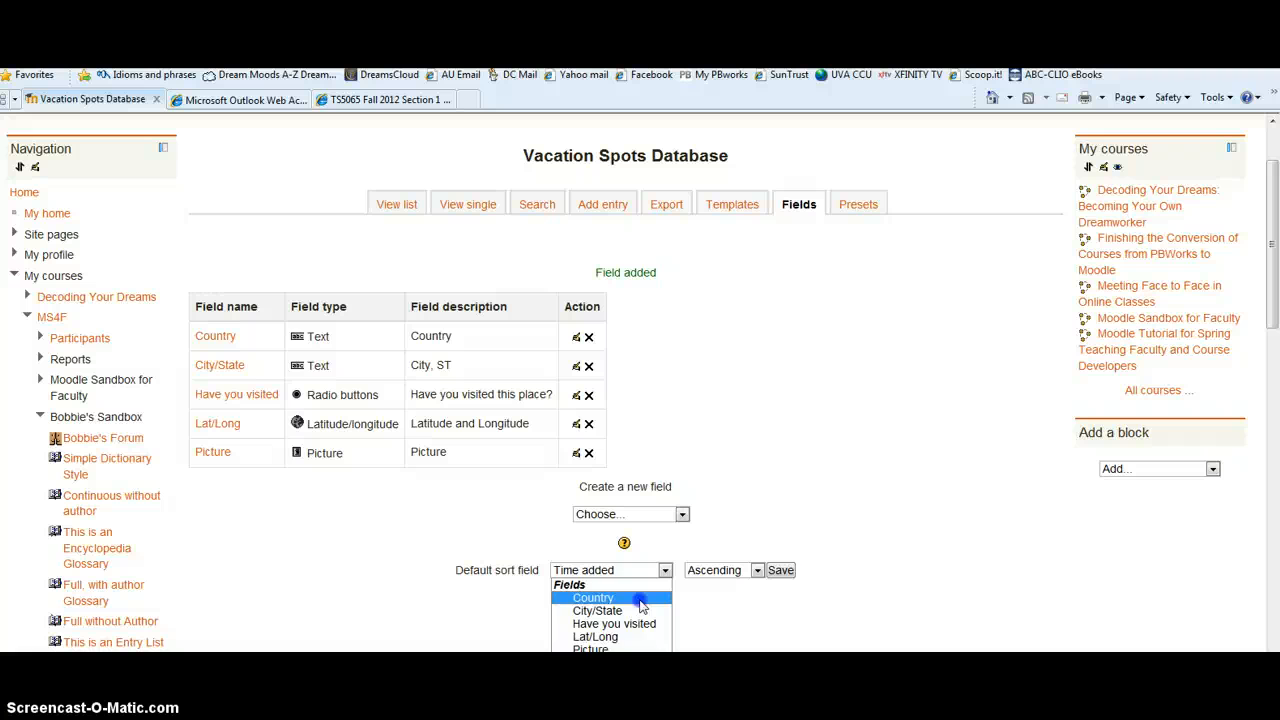
click(641, 600)
click(780, 570)
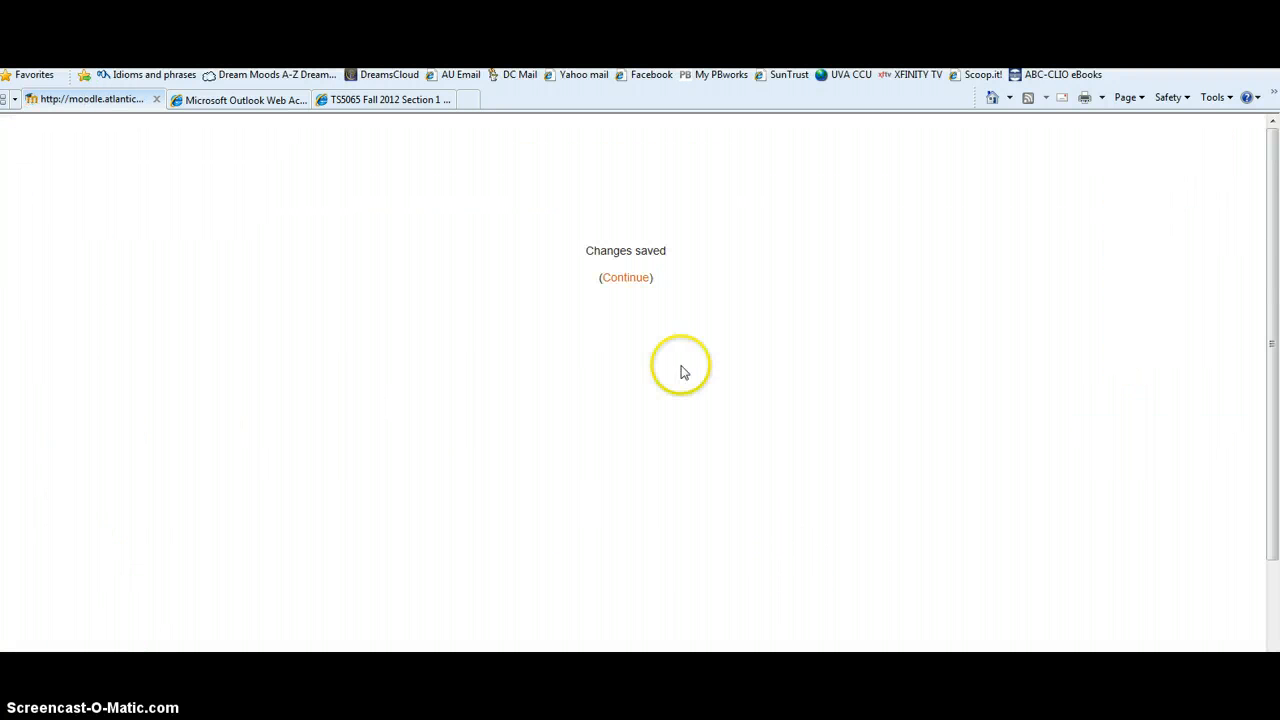
click(619, 280)
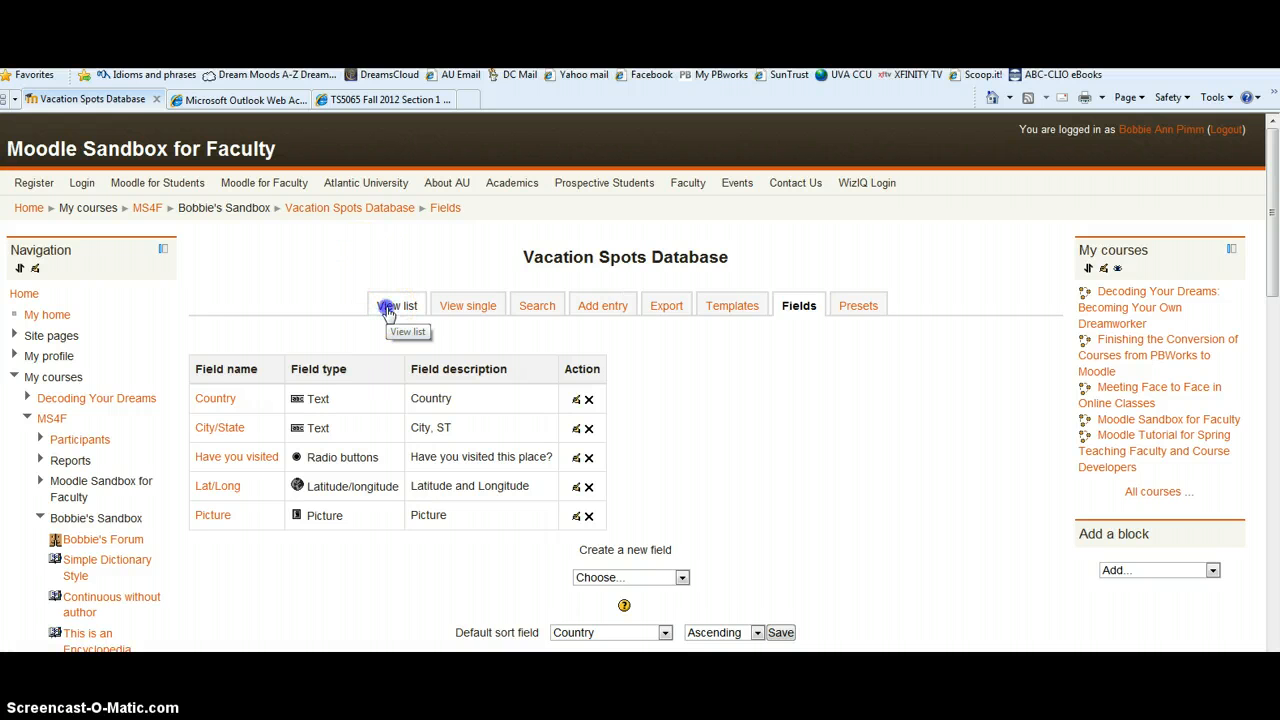
Step: Check the database's list view, then review its list template and save the template with its default layout
click(387, 310)
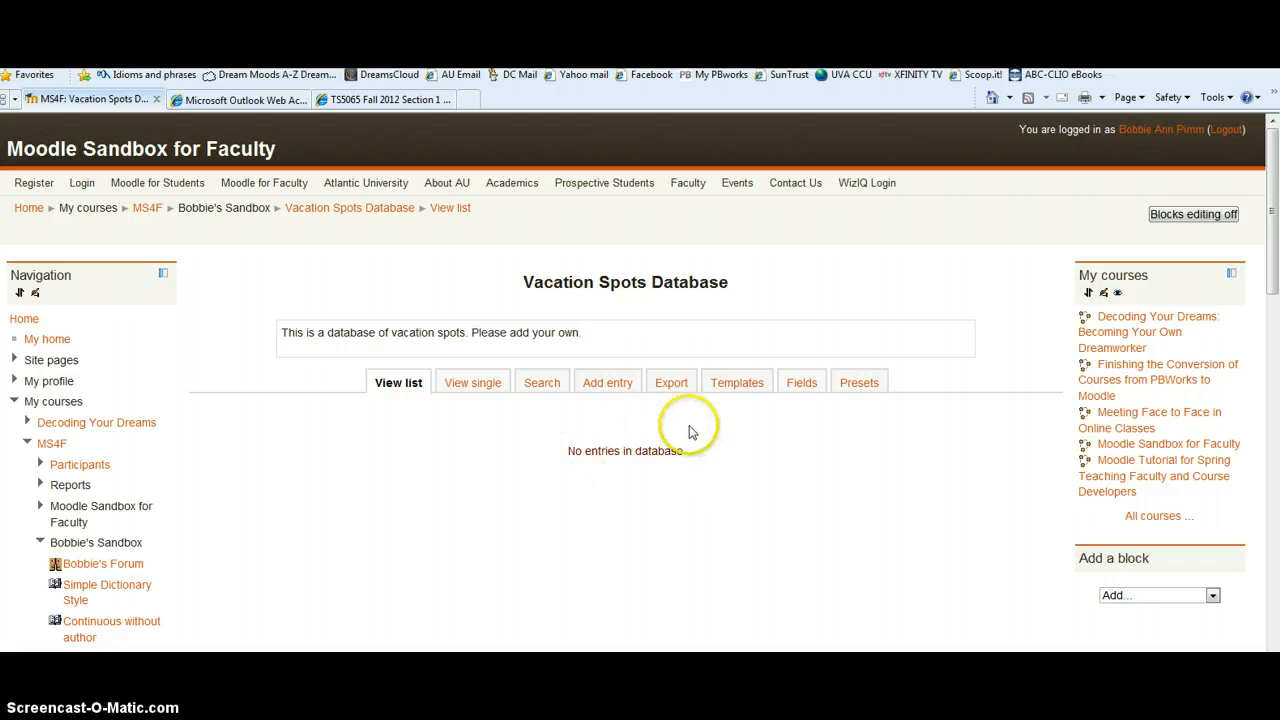
click(736, 386)
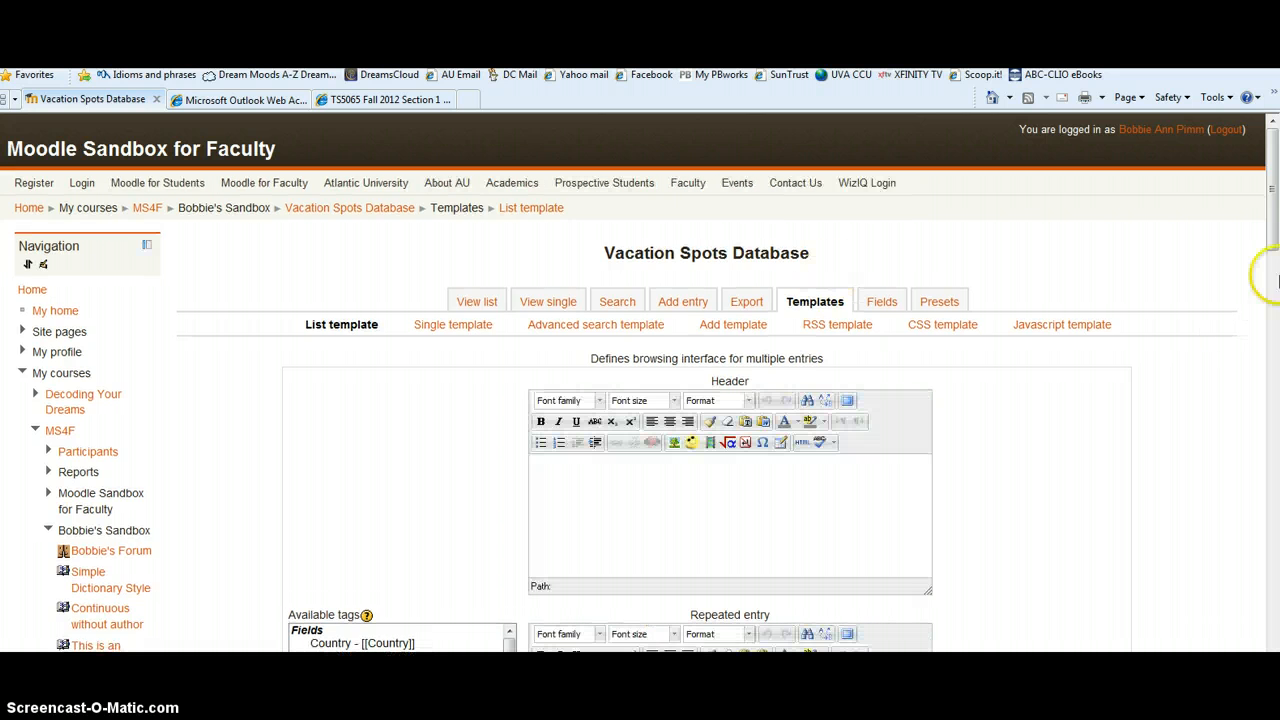
scroll(1260, 275, down, 3)
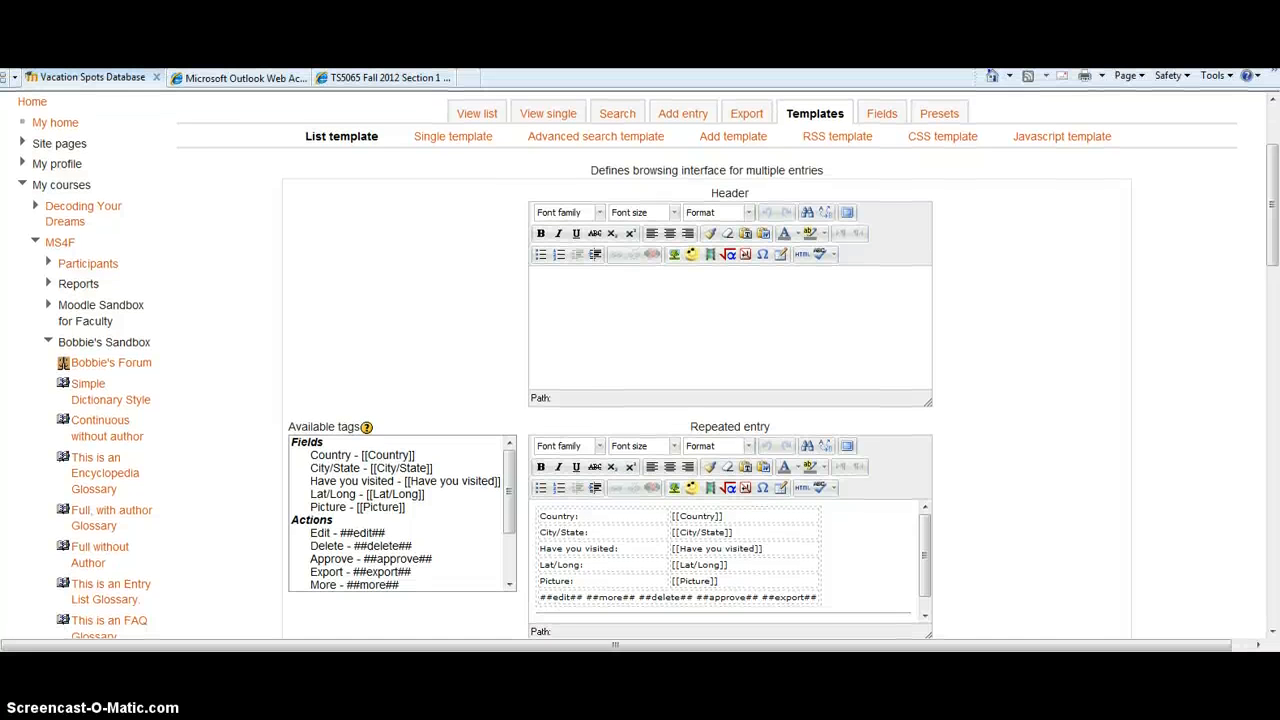
drag(1273, 258, 1273, 288)
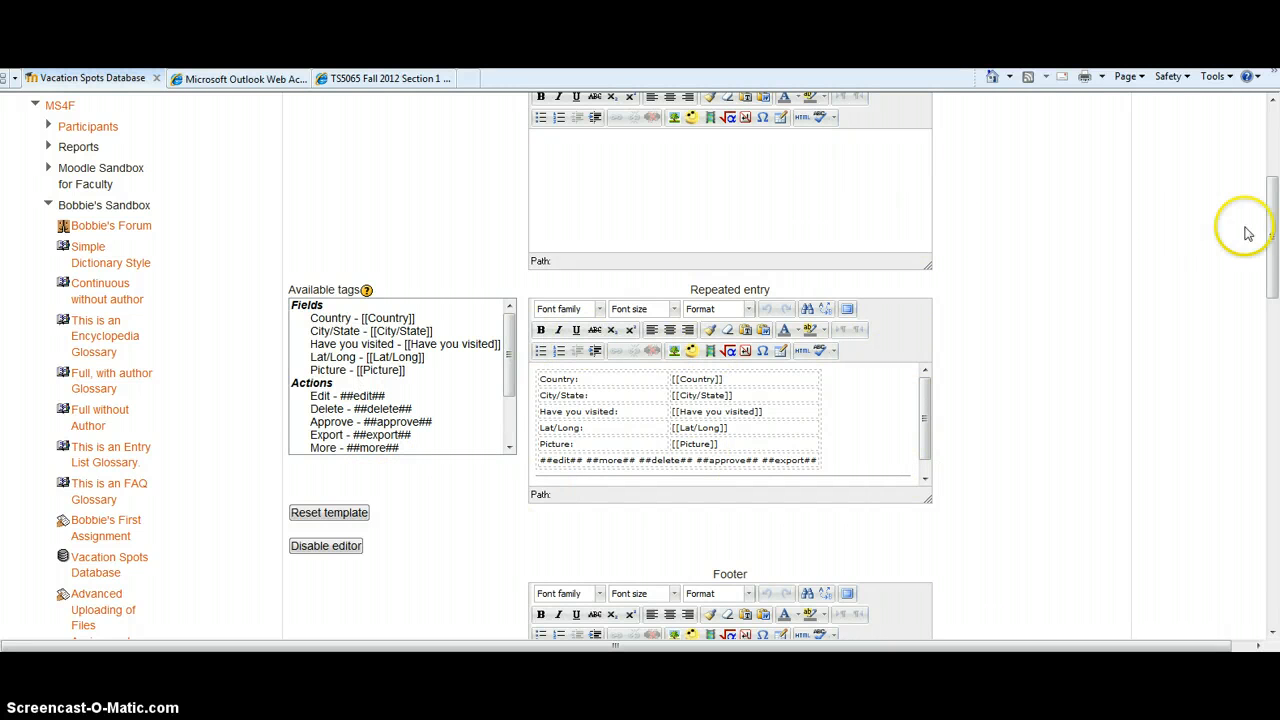
drag(1273, 250, 1273, 200)
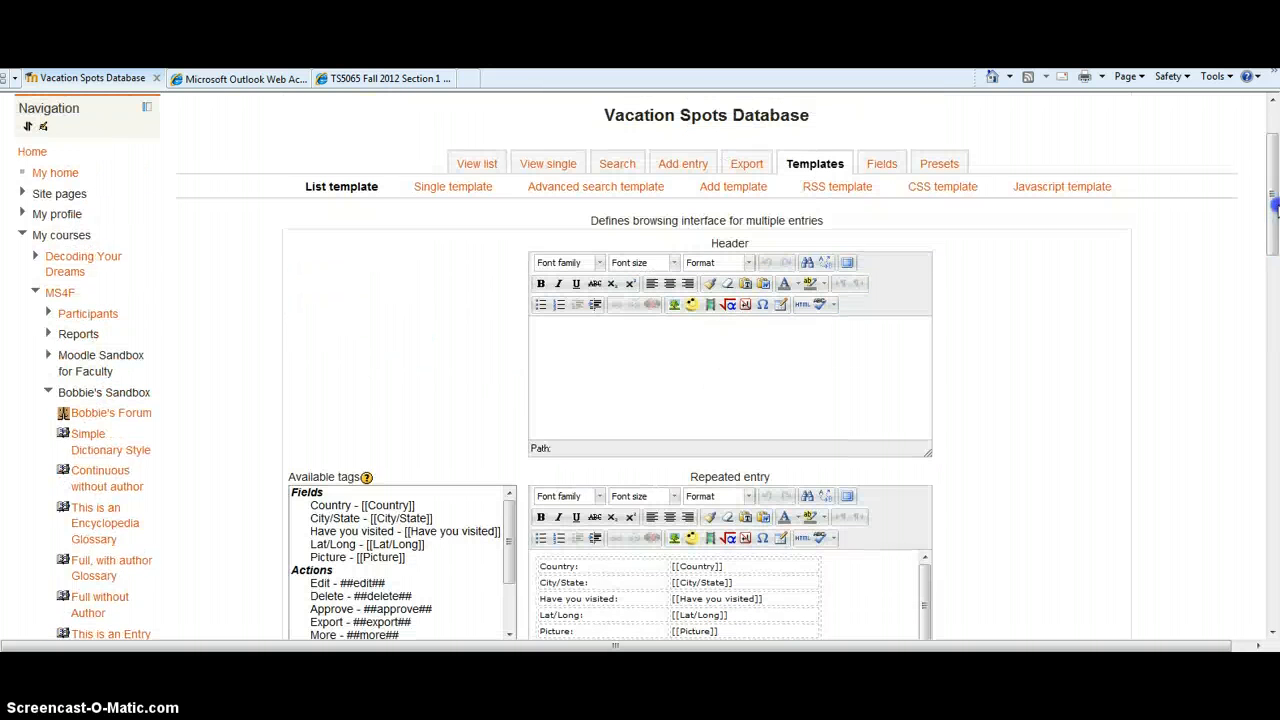
click(735, 396)
drag(1272, 195, 1273, 306)
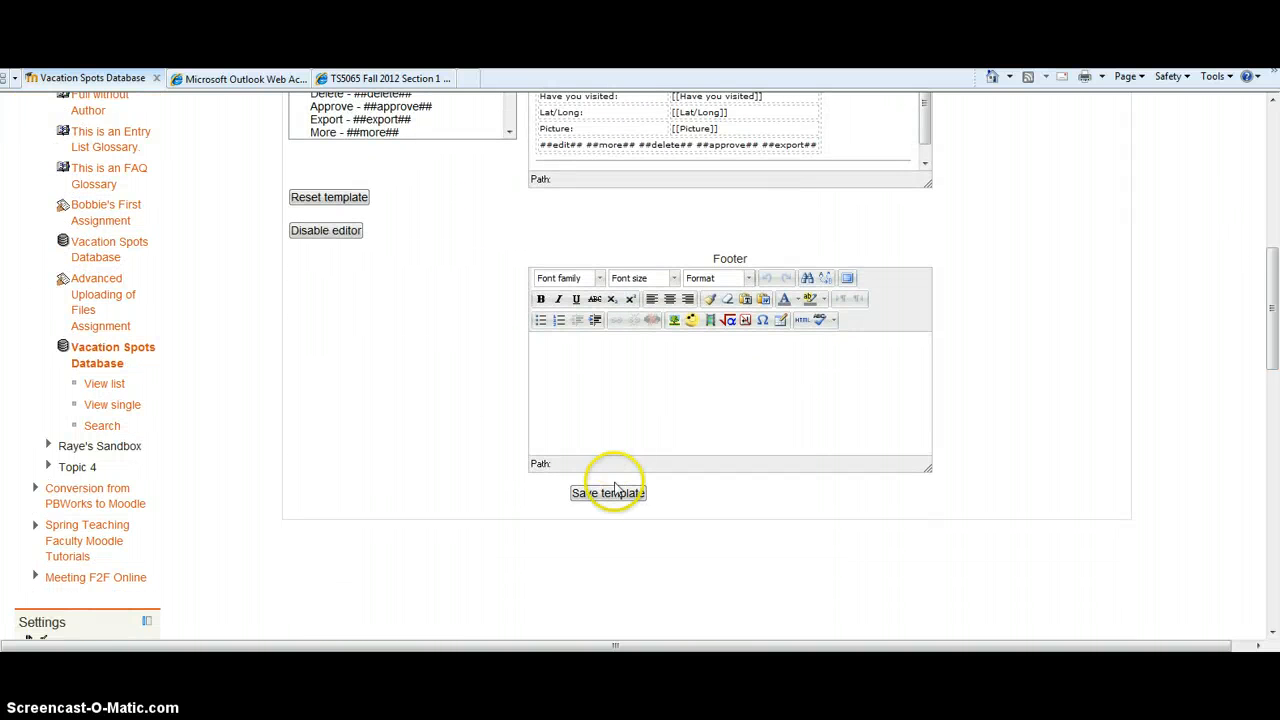
click(612, 495)
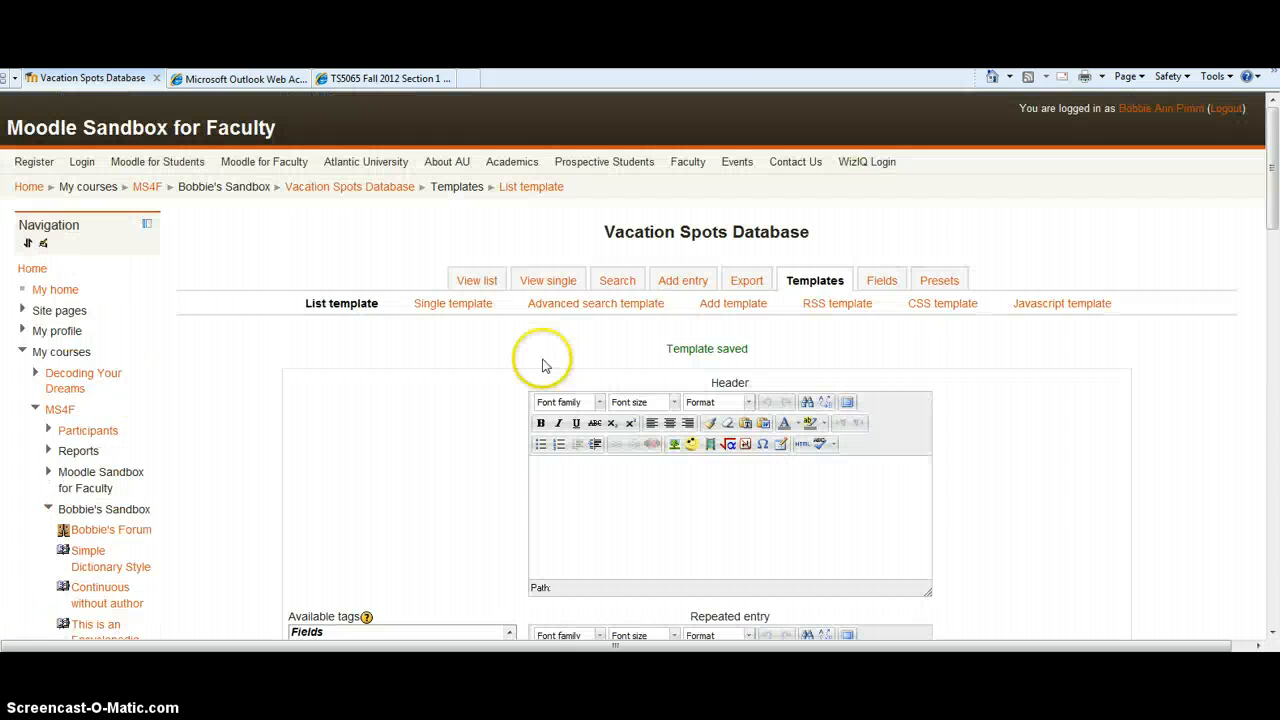
Step: Review the single template for individual entries and save it with its default layout
click(462, 305)
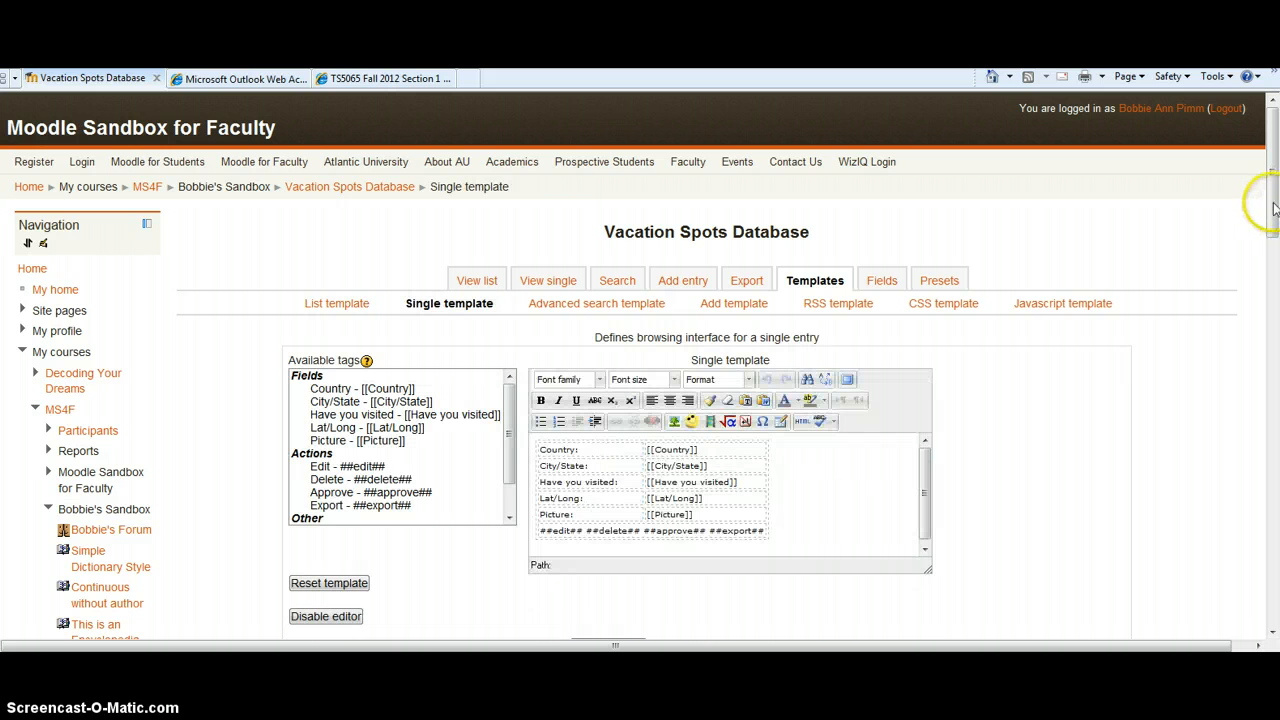
drag(1273, 207, 1273, 236)
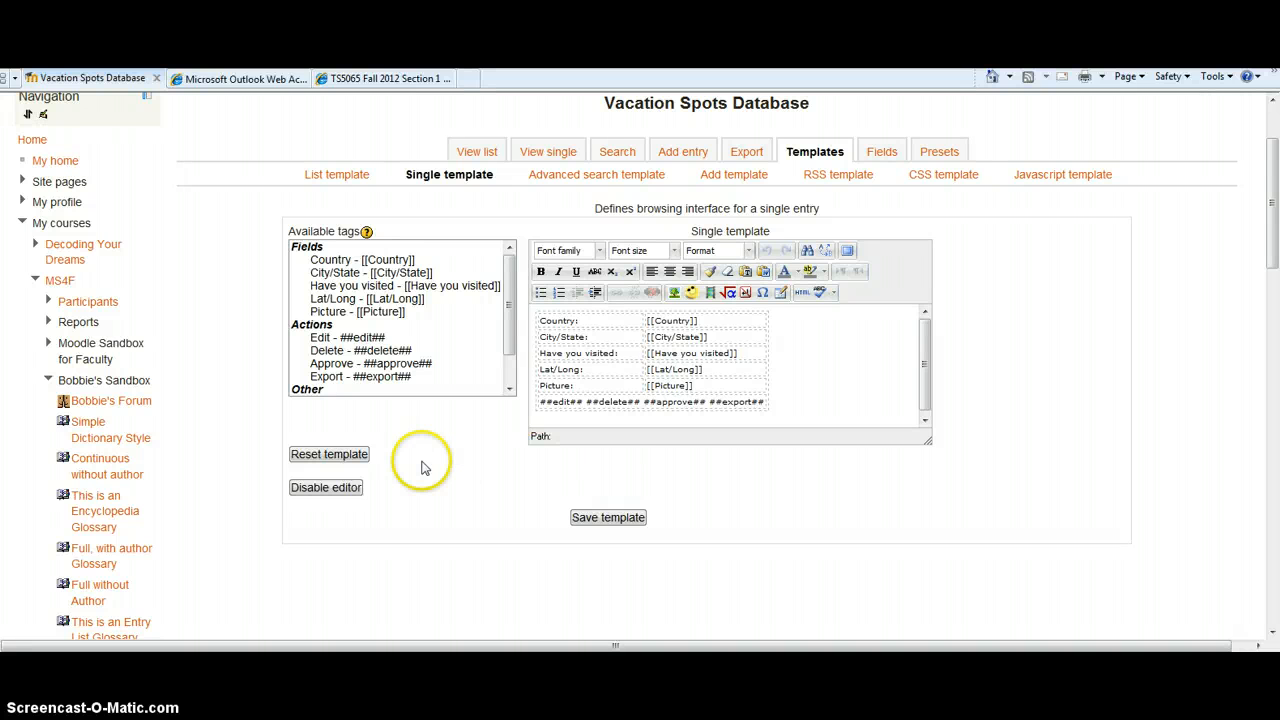
click(608, 517)
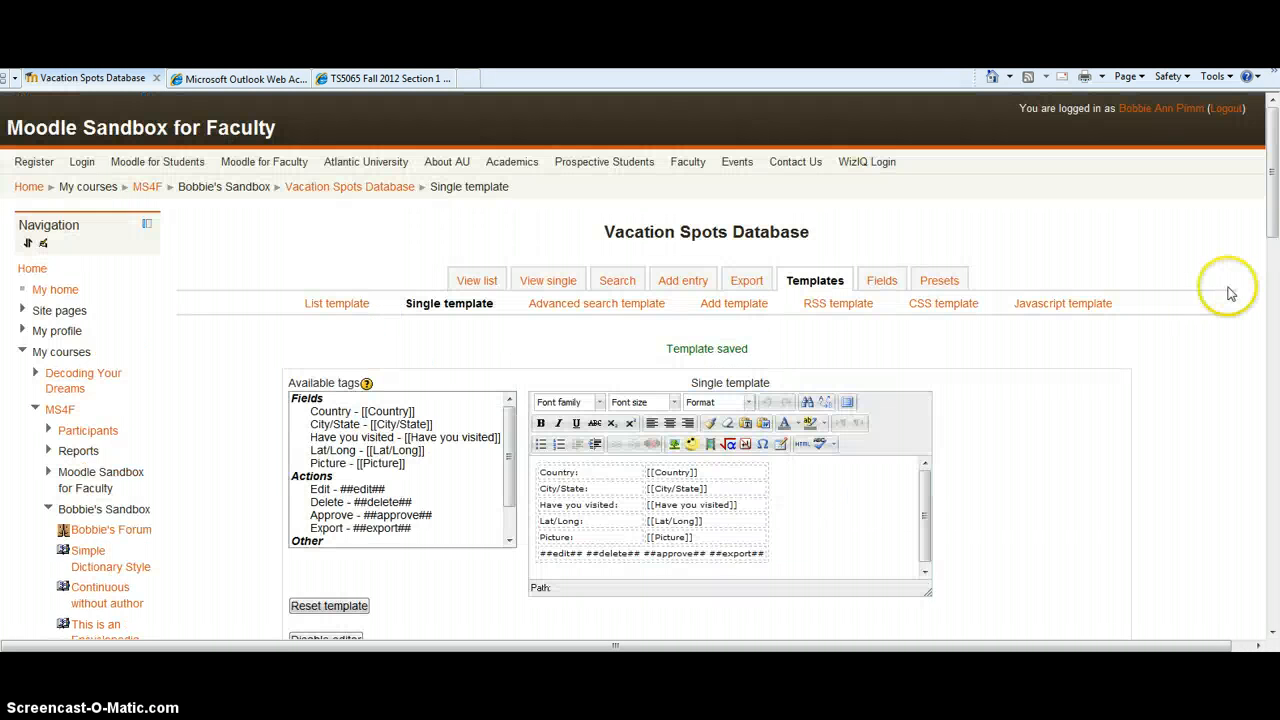
Step: Return to the MS4F course page and open the earlier Vacation Spots Database described as "What is your favorite vacation spot?"
mouse_move(1276, 200)
mouse_down()
mouse_move(1275, 293)
mouse_move(1275, 190)
mouse_up()
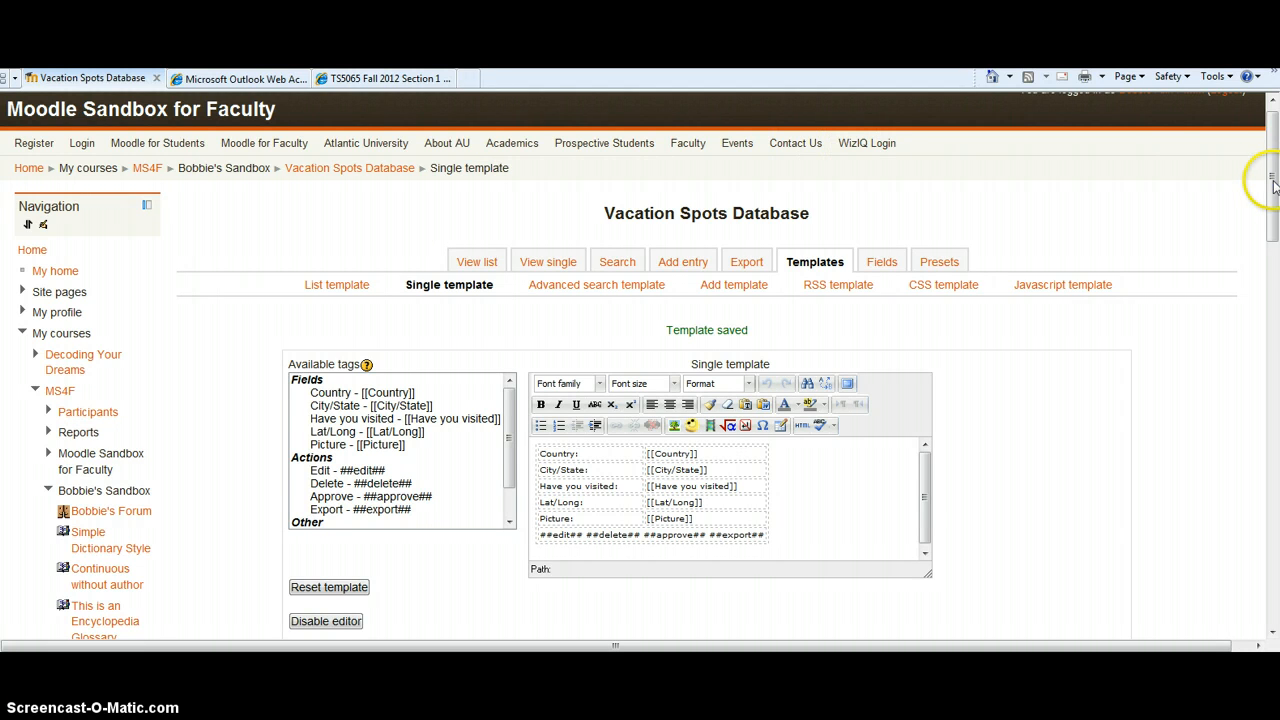
drag(1270, 177, 1275, 150)
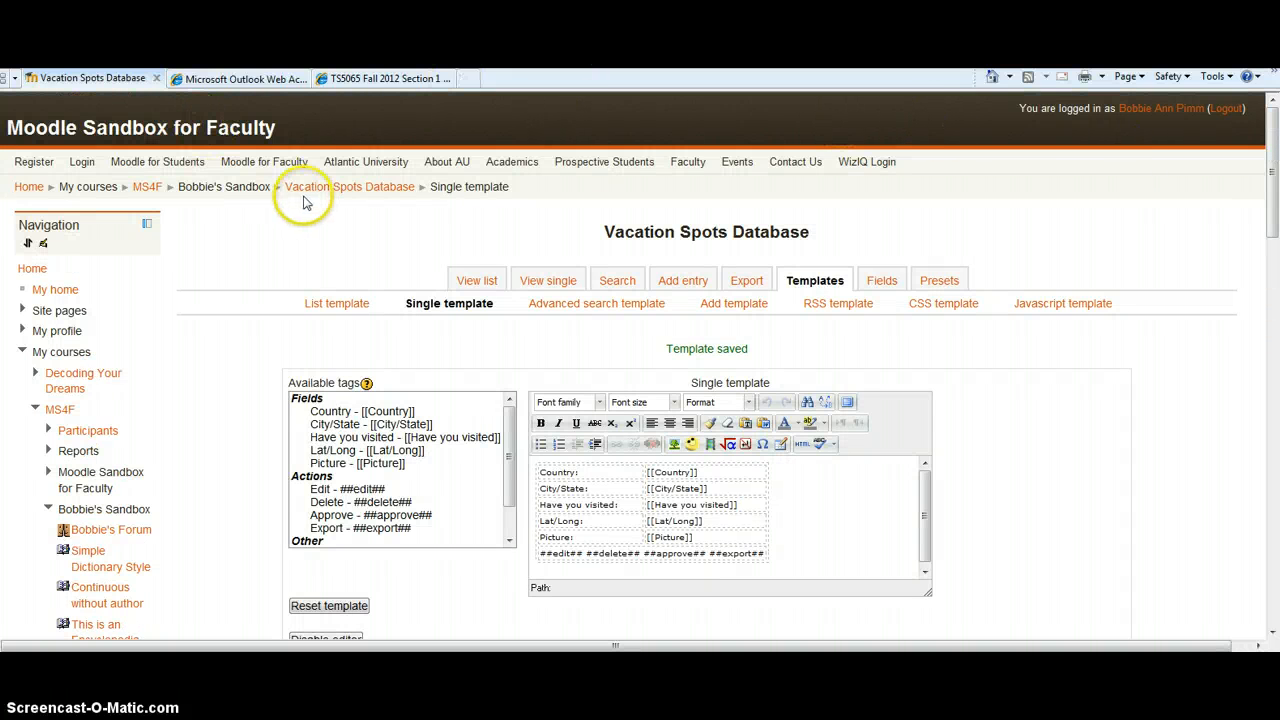
click(147, 187)
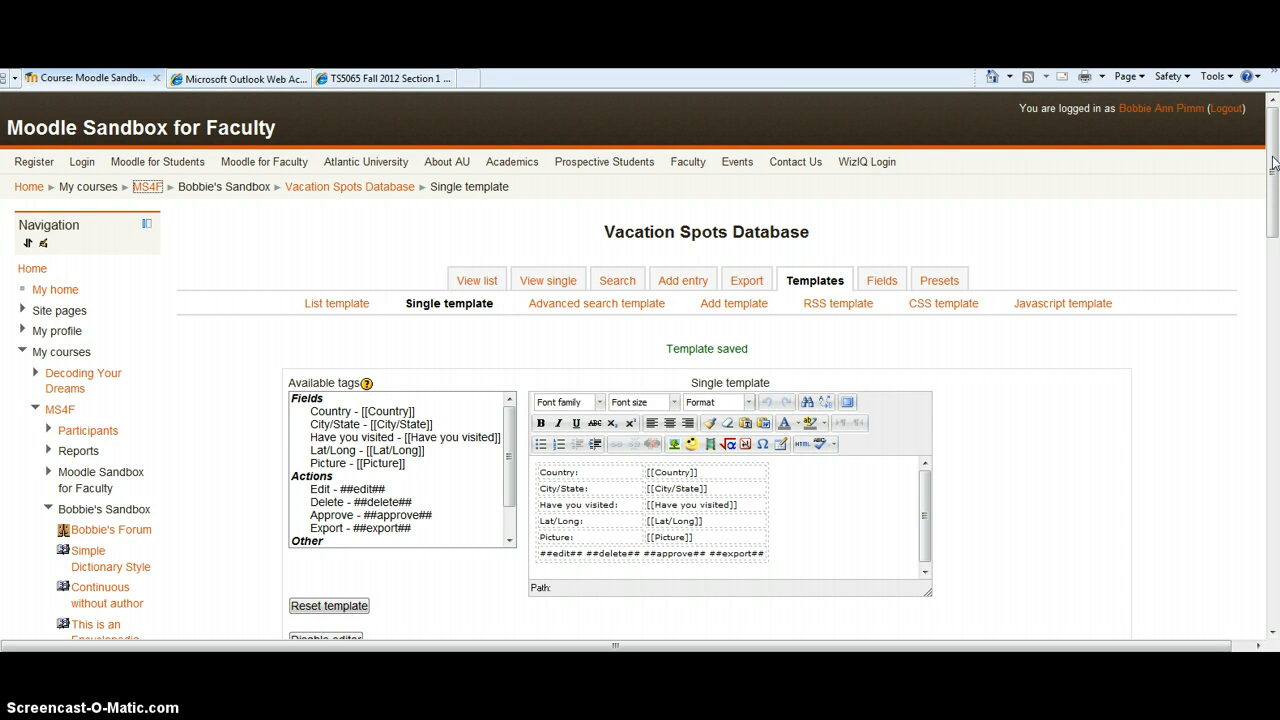
click(1274, 166)
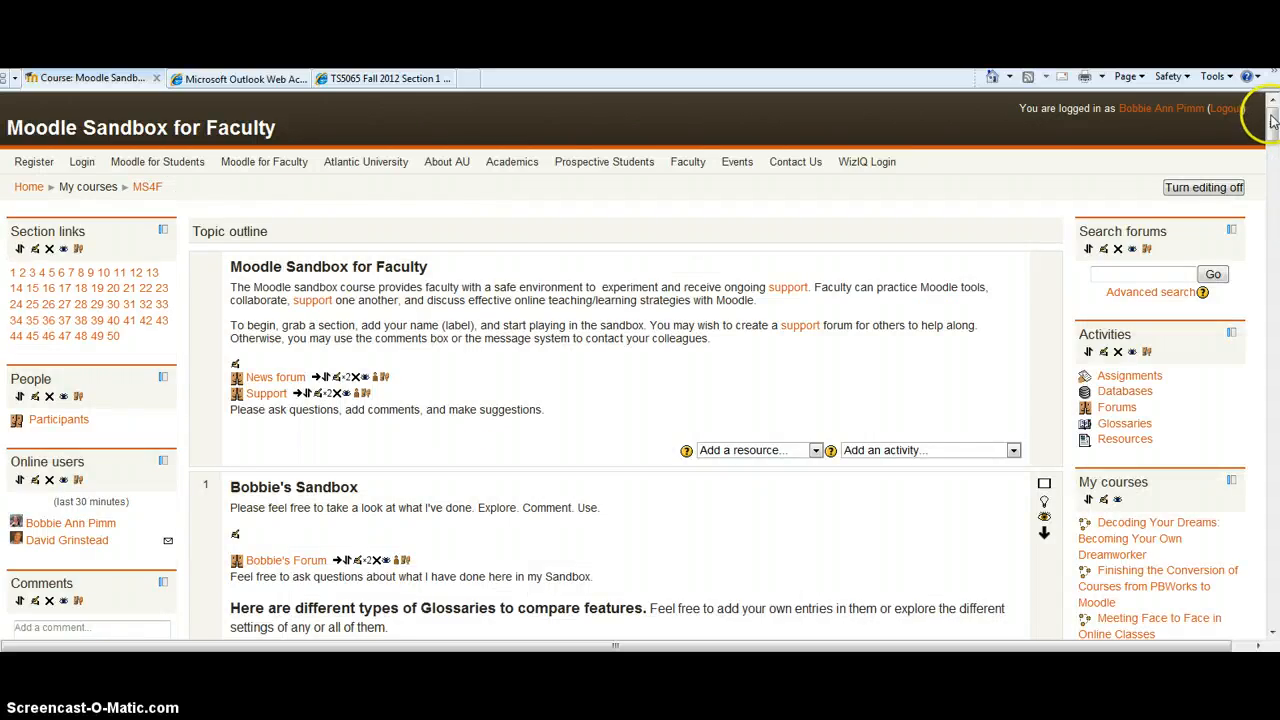
drag(1275, 175, 1275, 186)
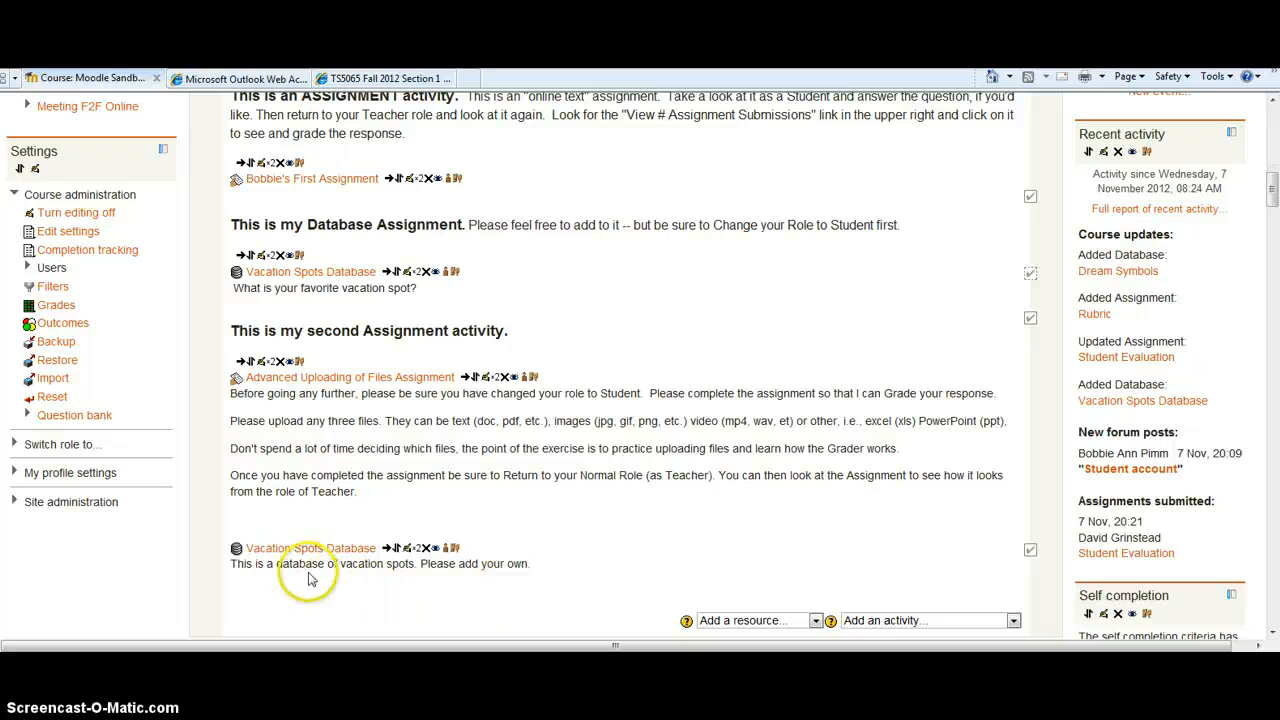
click(292, 278)
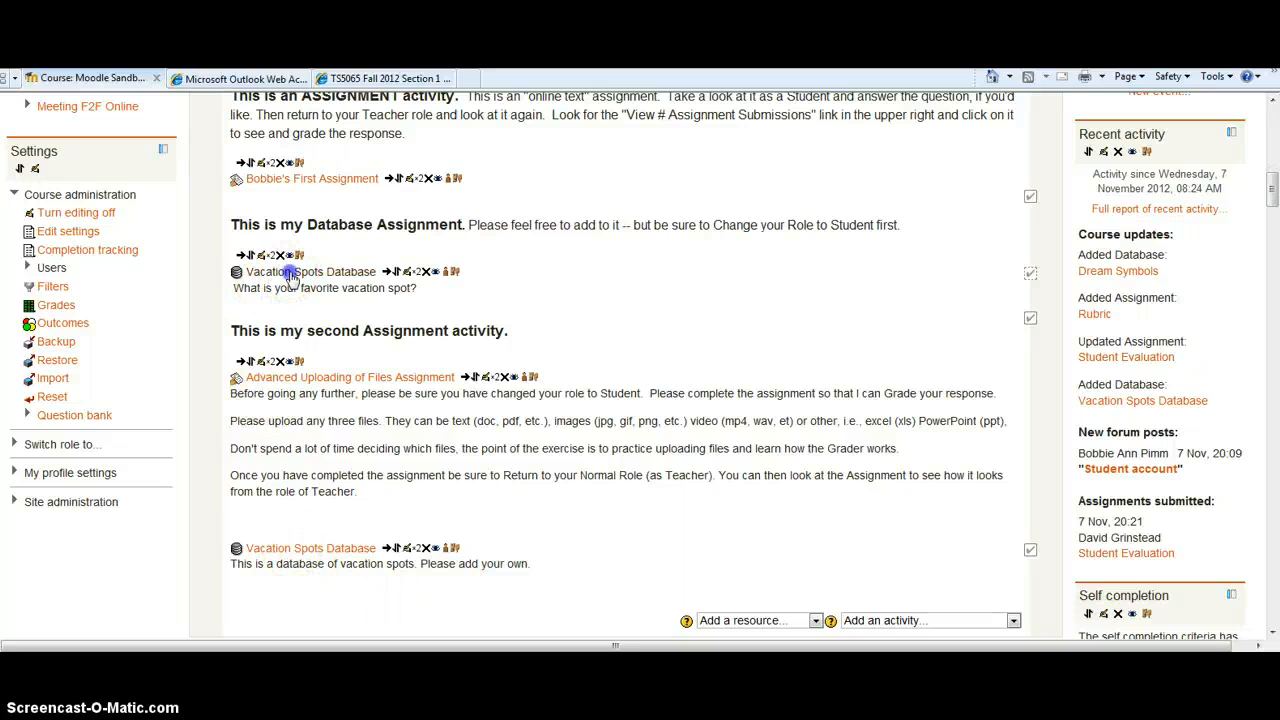
click(292, 276)
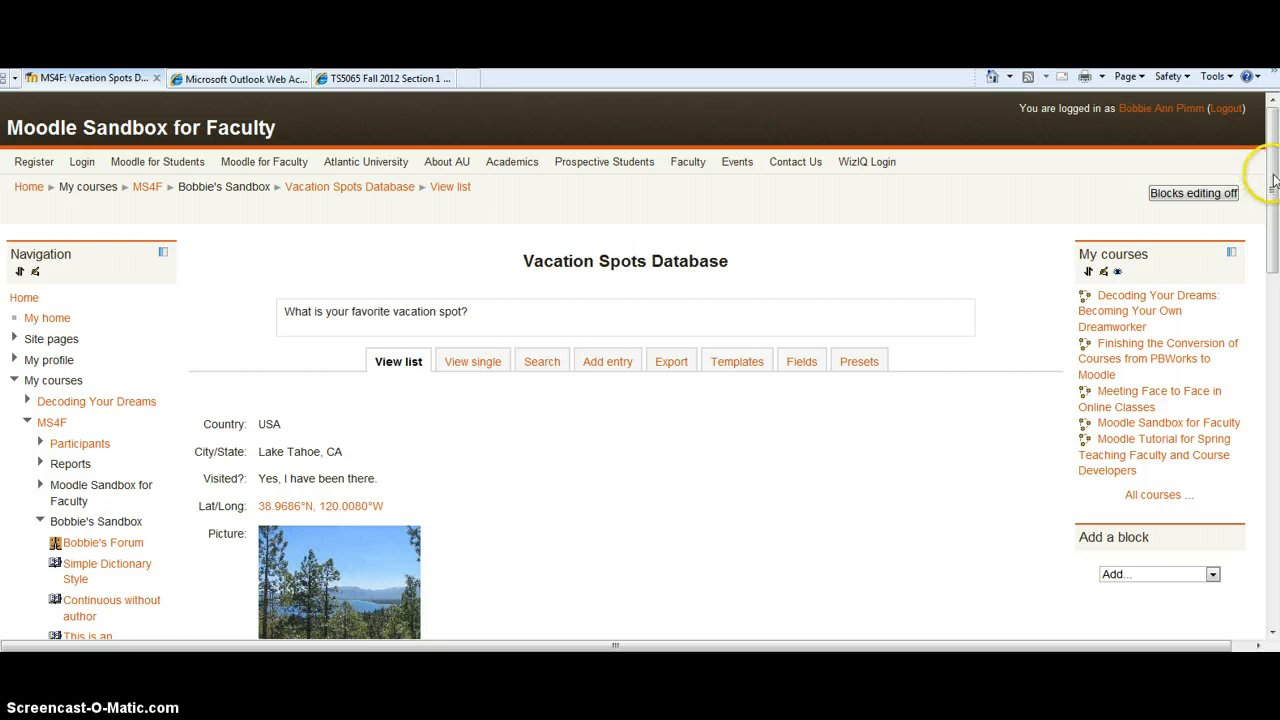
Step: Look through the listed entries, view the Virginia Beach entry on its own, and open its coordinates in Google Maps
drag(1273, 174, 1272, 393)
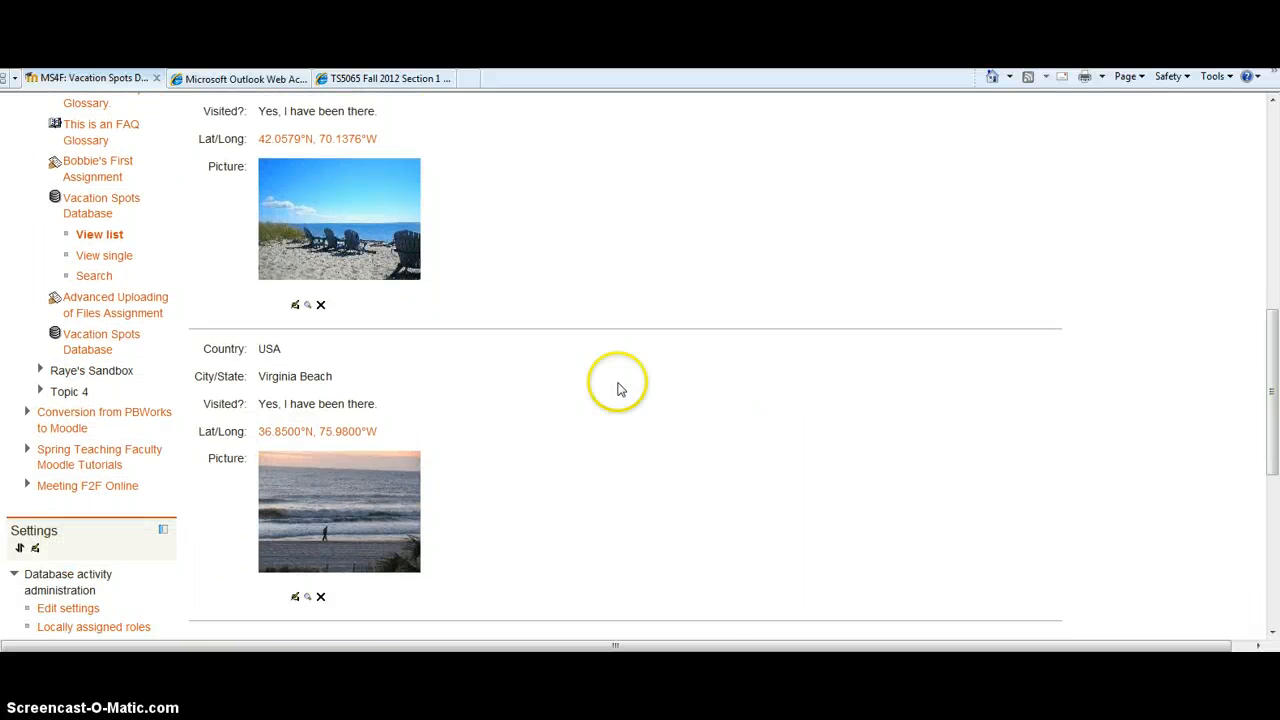
click(306, 466)
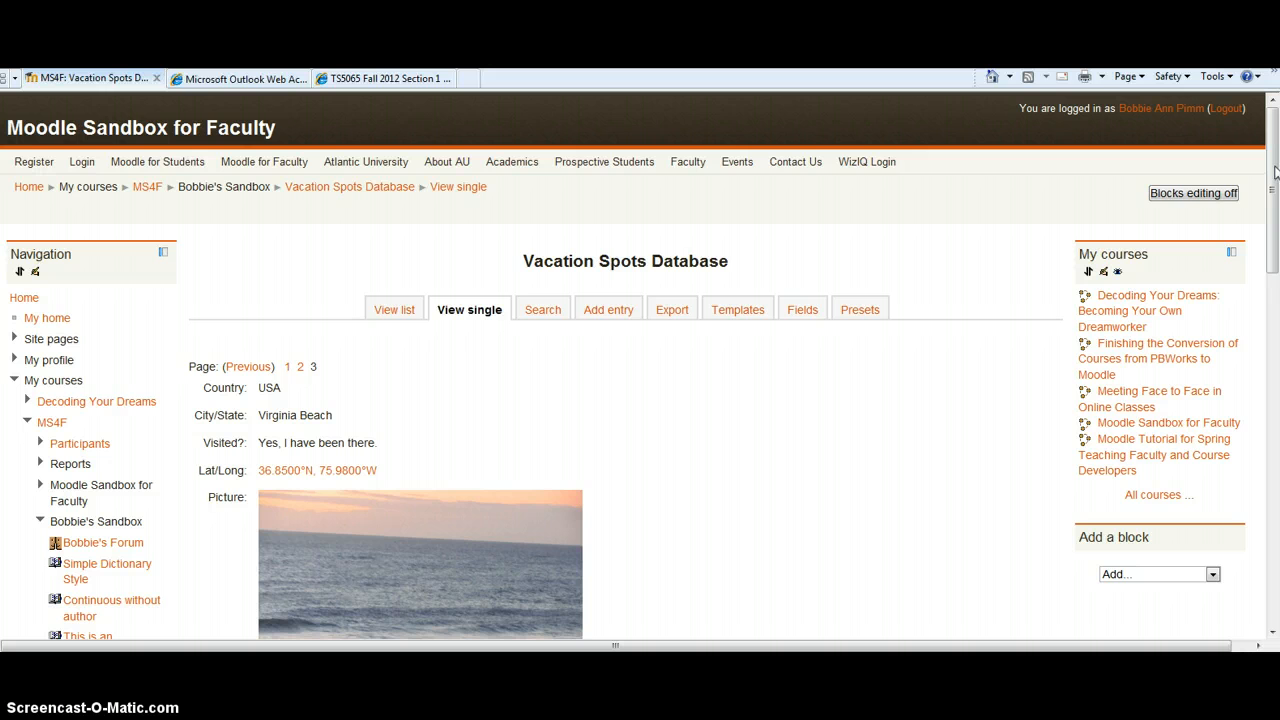
drag(1274, 172, 1275, 228)
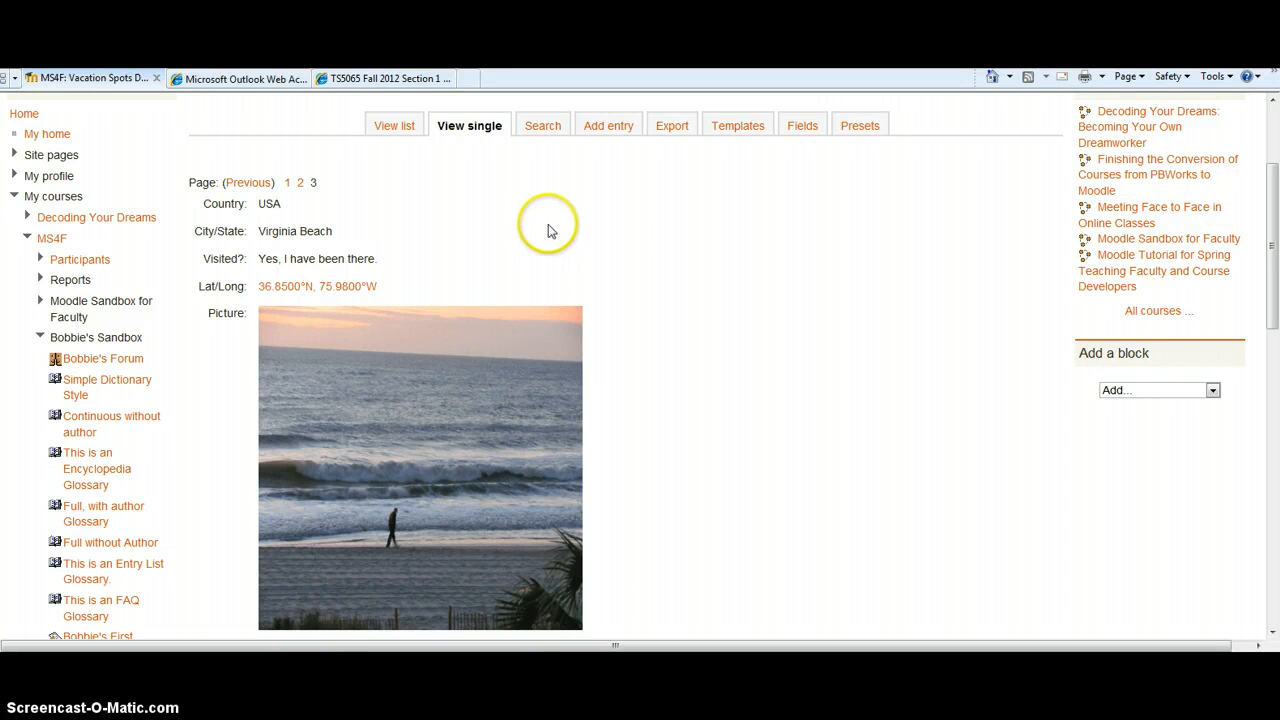
click(295, 288)
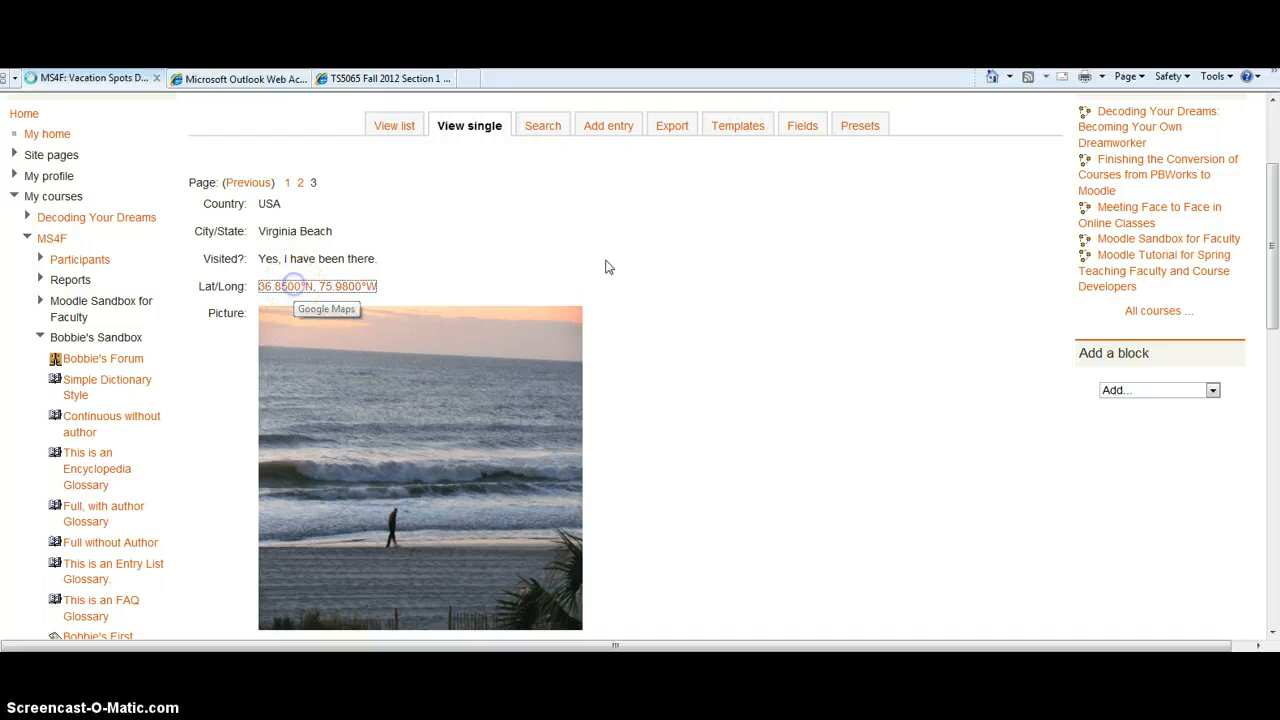